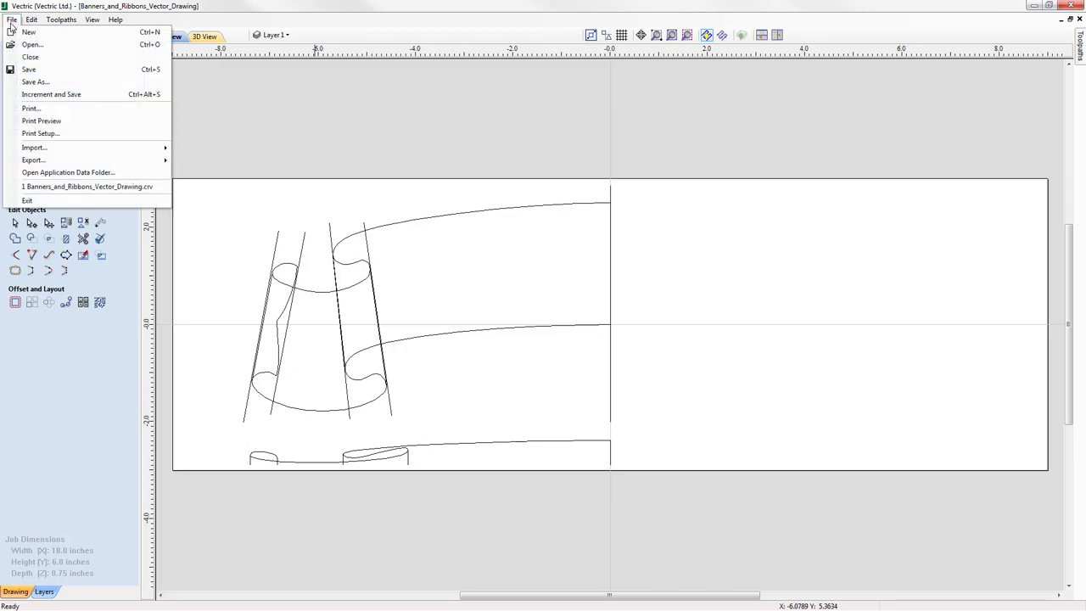
Step: Close the open drawing and create a single-sided job 18 inches wide, 6 inches high and 0.75 inches thick
left_click(31, 57)
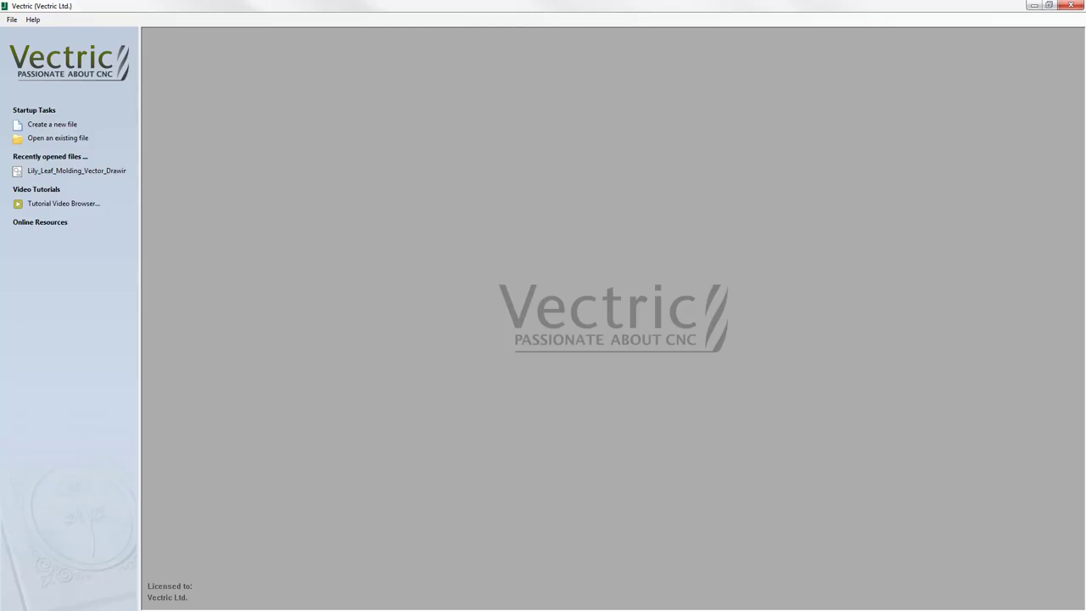
left_click(52, 126)
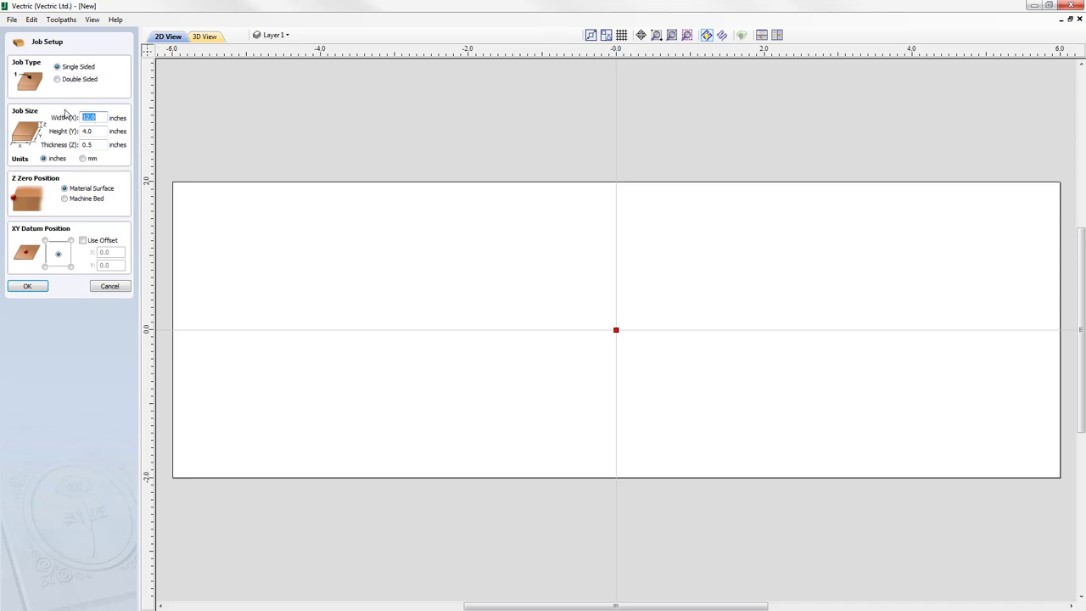
type("18")
key("Tab")
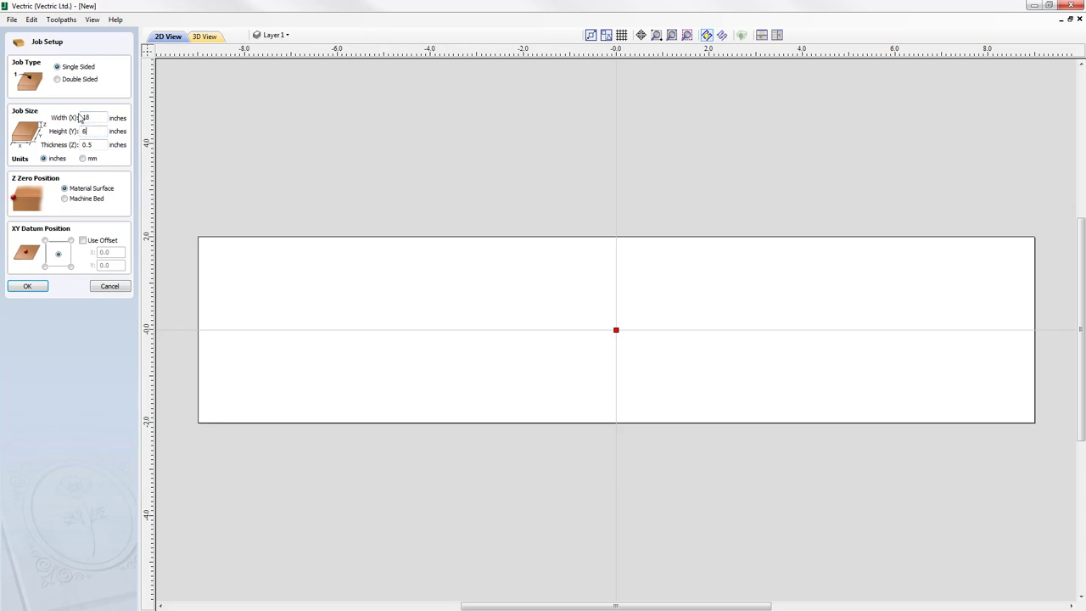
type("6")
key("Tab")
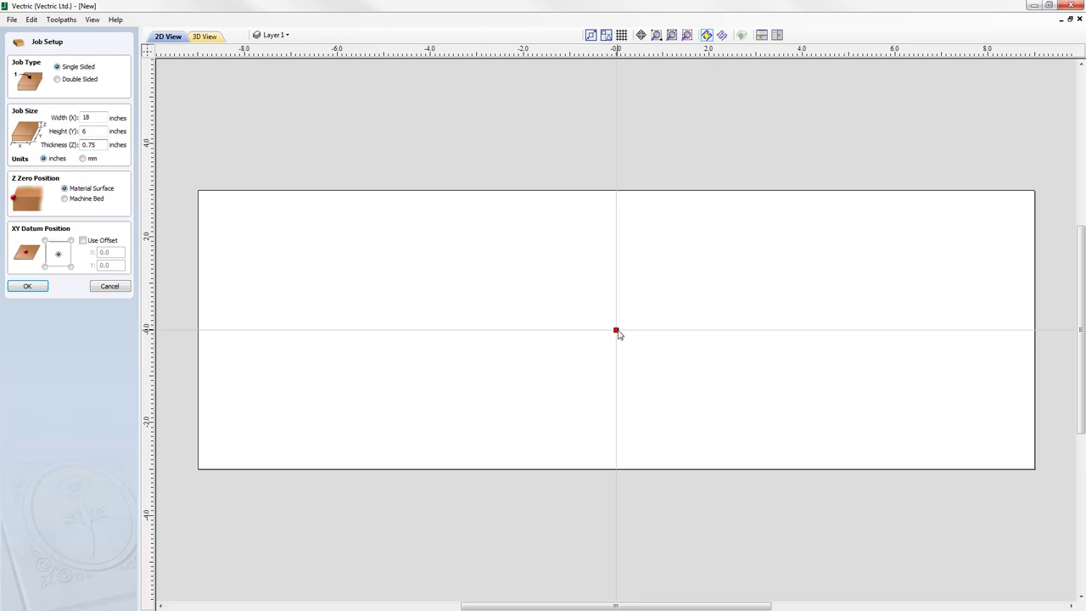
left_click(28, 287)
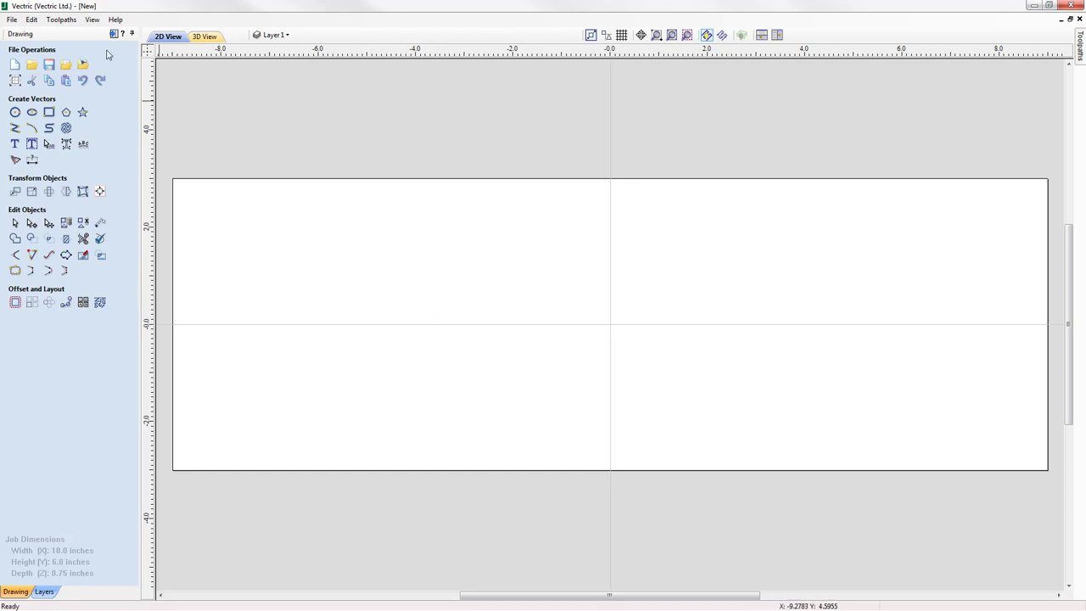
Step: Reduce the snapping radius to its small end in the snap options and accept the change
left_click(33, 19)
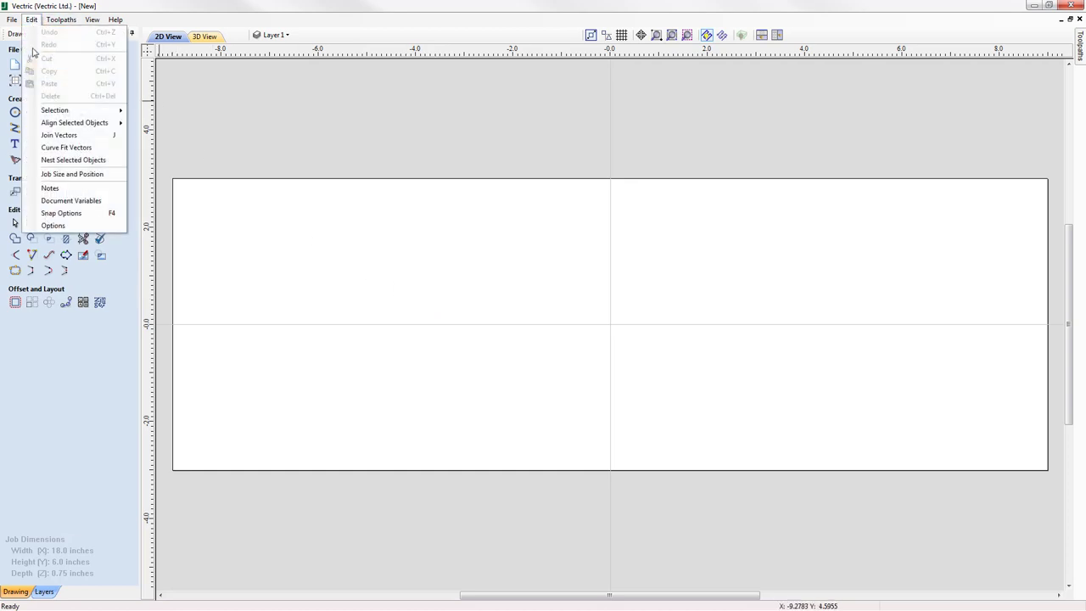
left_click(85, 212)
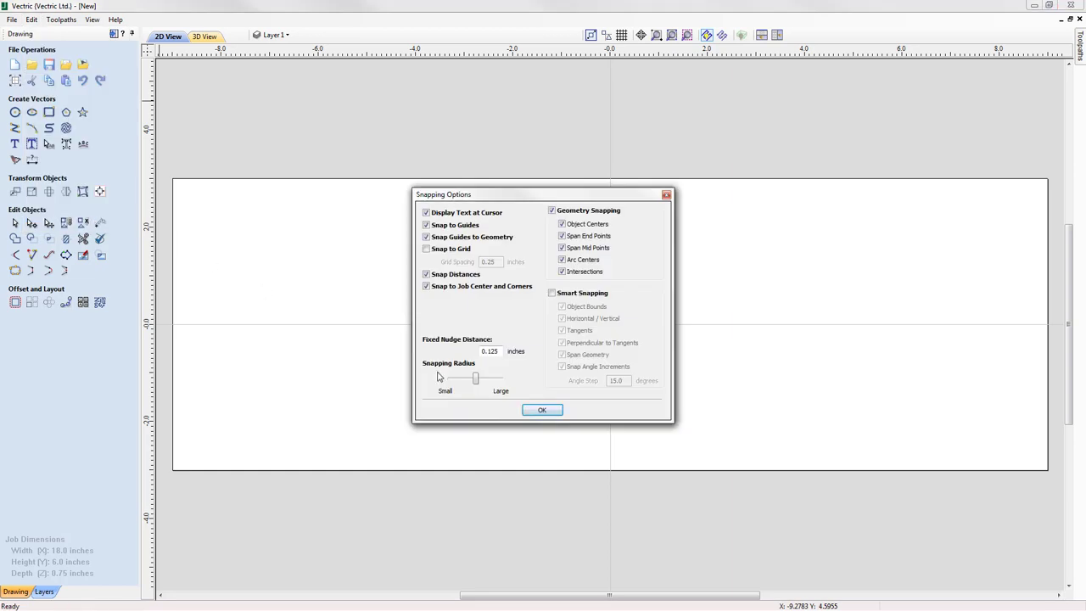
left_click_drag(476, 382, 450, 380)
left_click(542, 410)
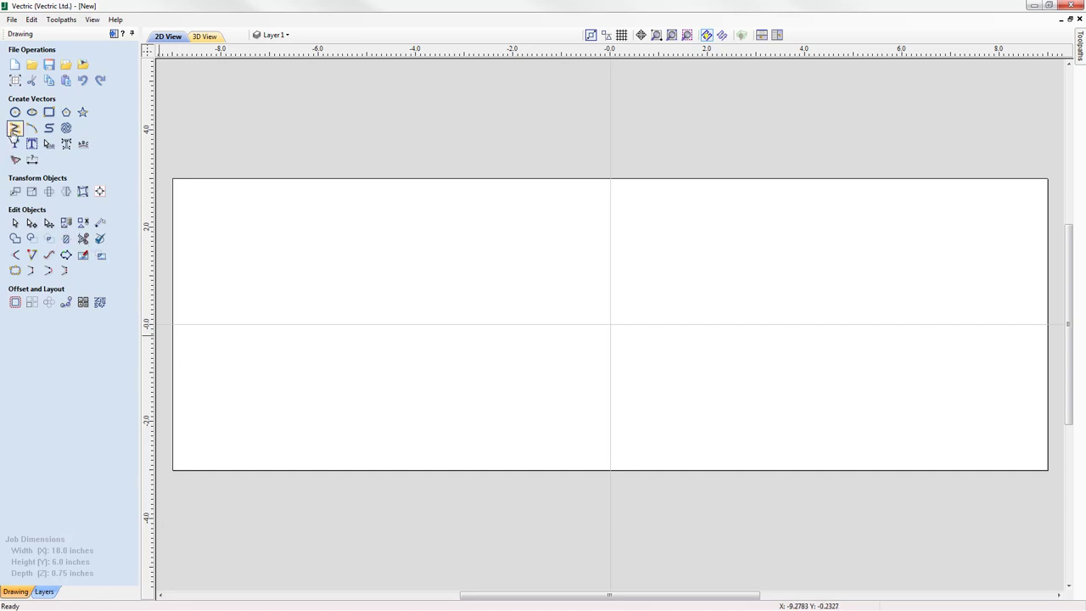
Step: Draw an open four-segment polyline zigzagging down and left from the job centre, about 7.65 by 1.51 inches overall, as the ribbon's rough edge
left_click(13, 130)
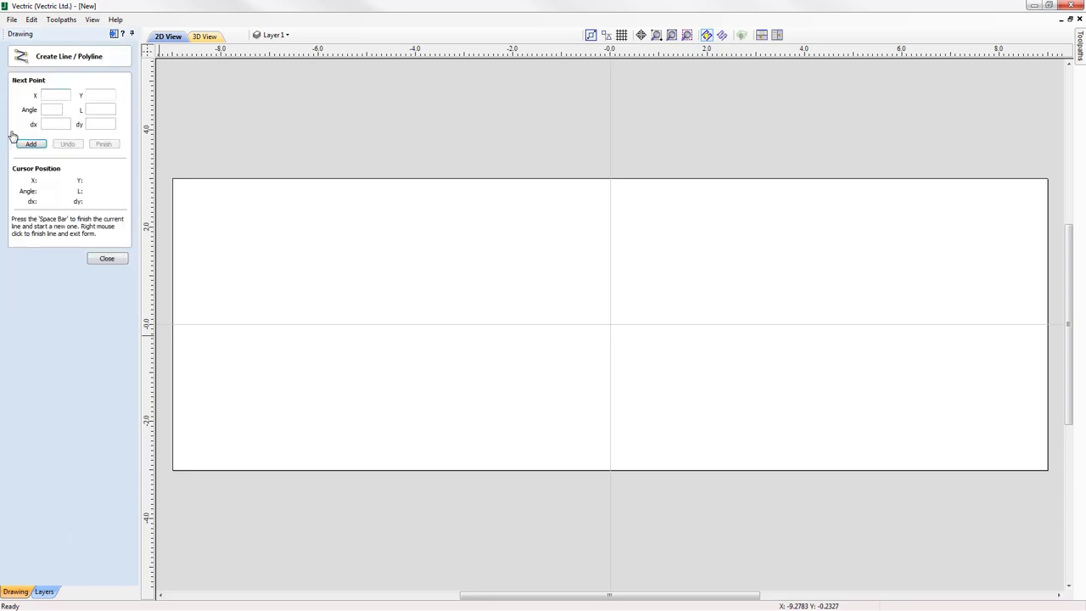
left_click(609, 324)
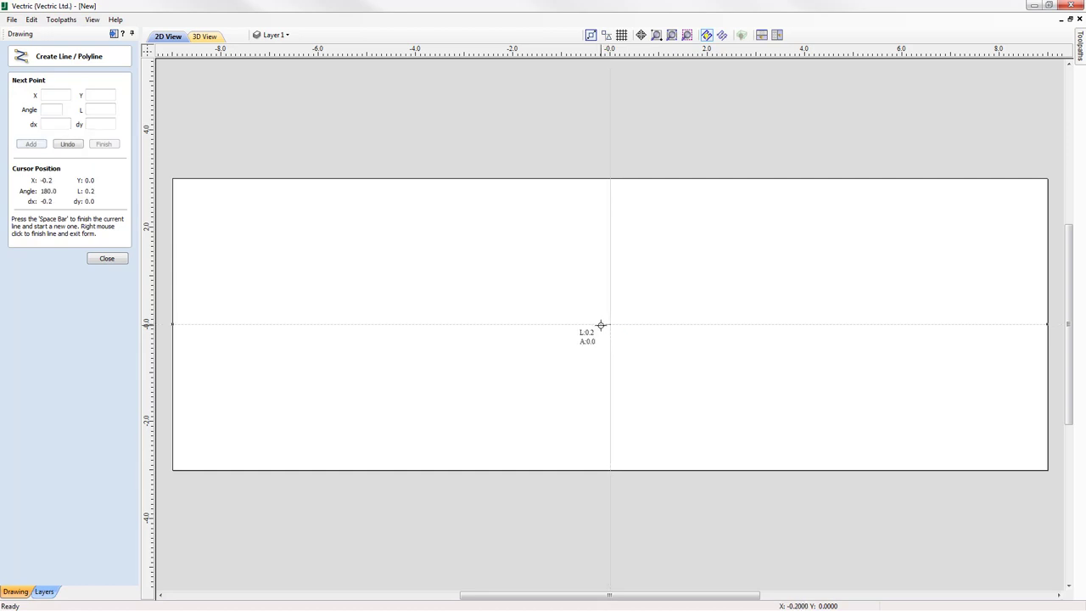
left_click(349, 354)
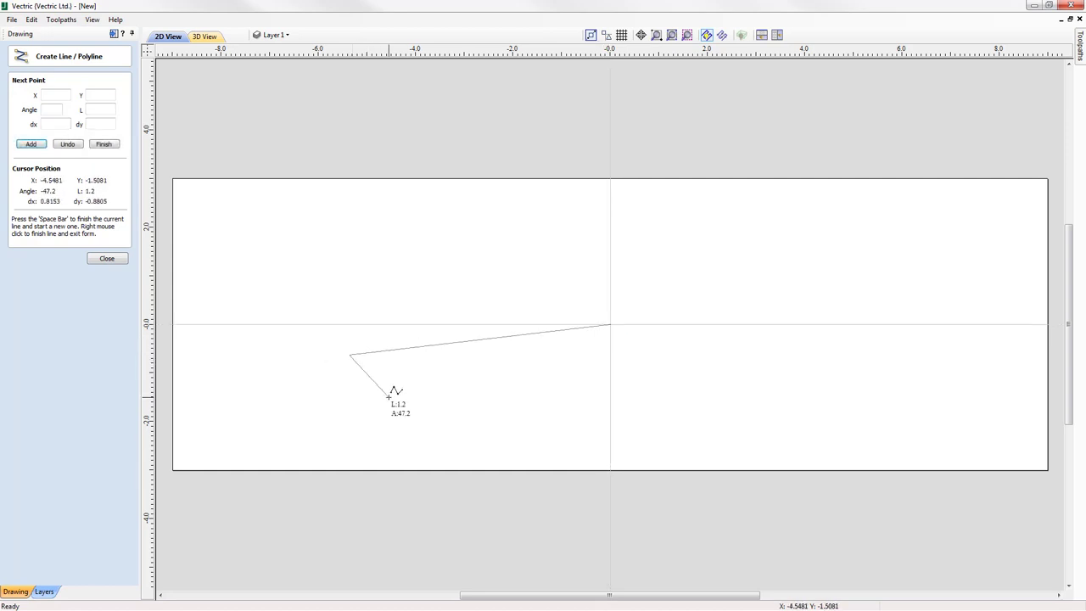
left_click(389, 397)
left_click(239, 397)
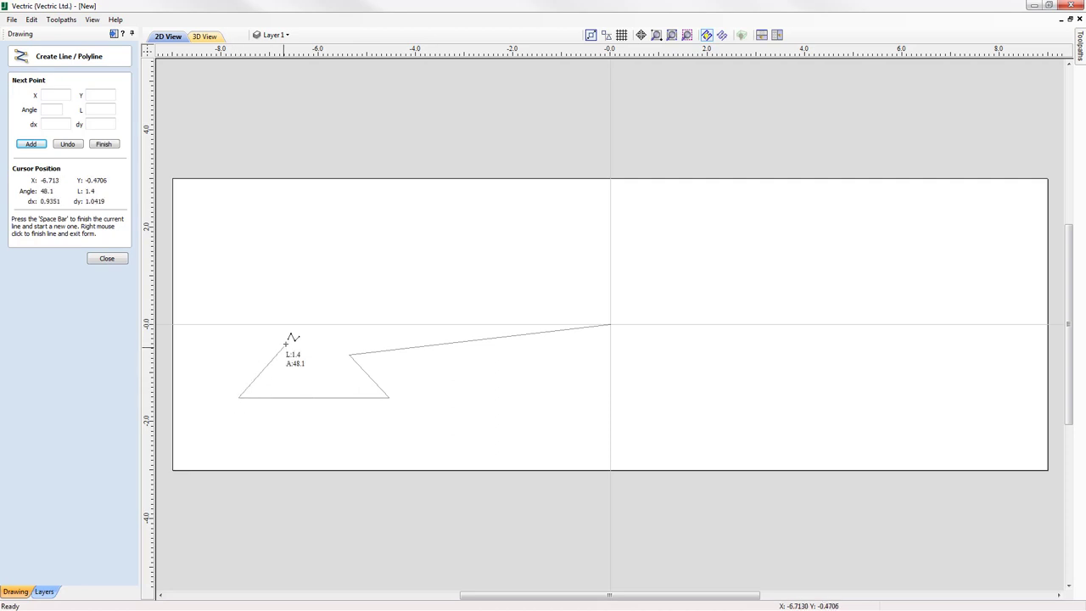
right_click(286, 342)
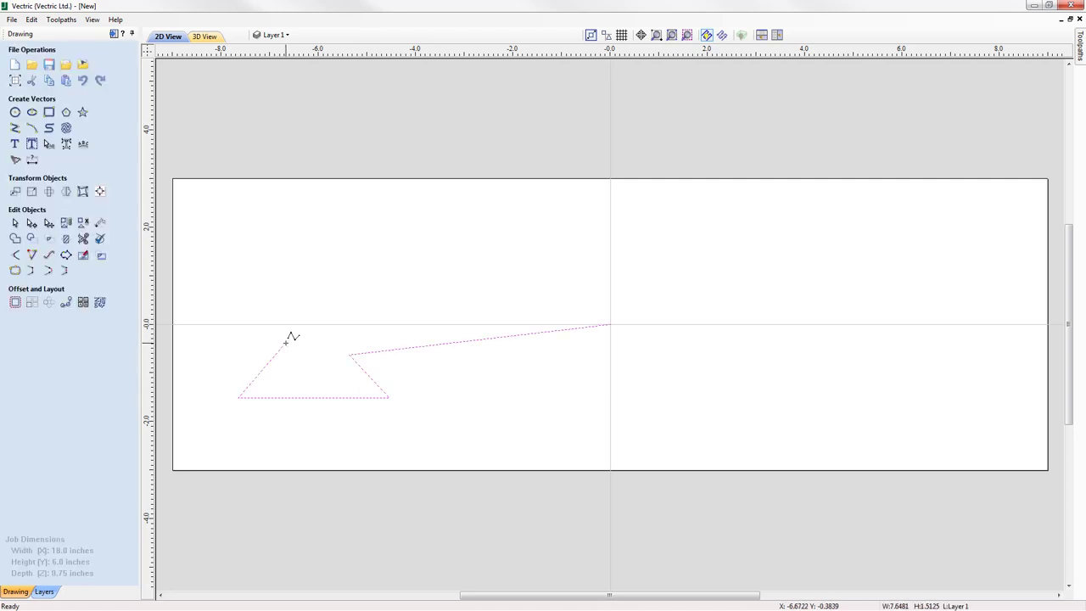
Step: Select every node of the polyline except the one at the job centre and smooth them into flowing Bezier curves
left_click(427, 535)
left_click(370, 370)
left_click(49, 223)
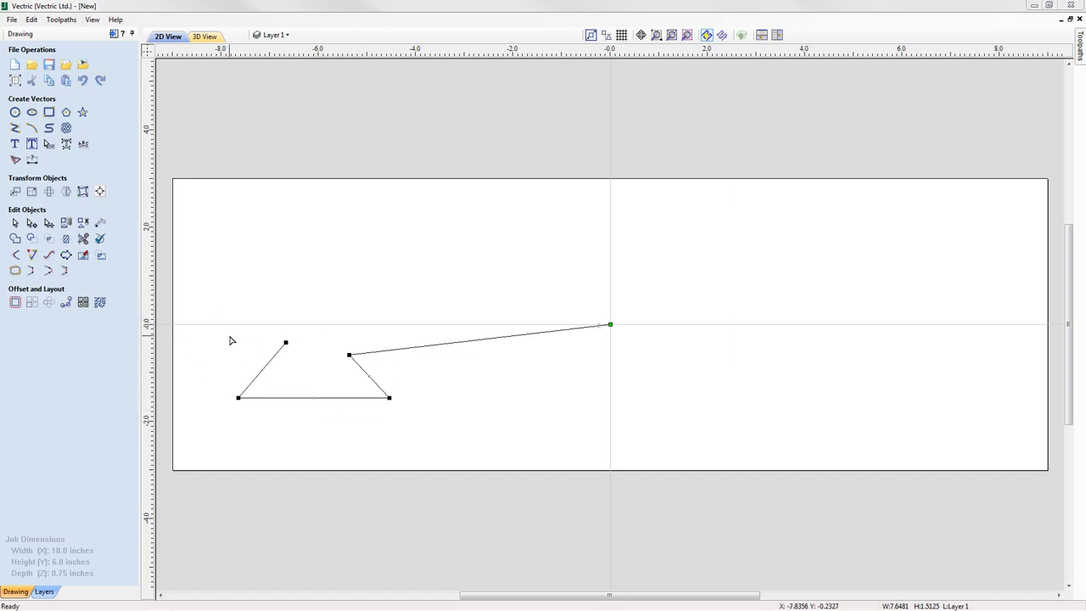
left_click_drag(203, 327, 407, 421)
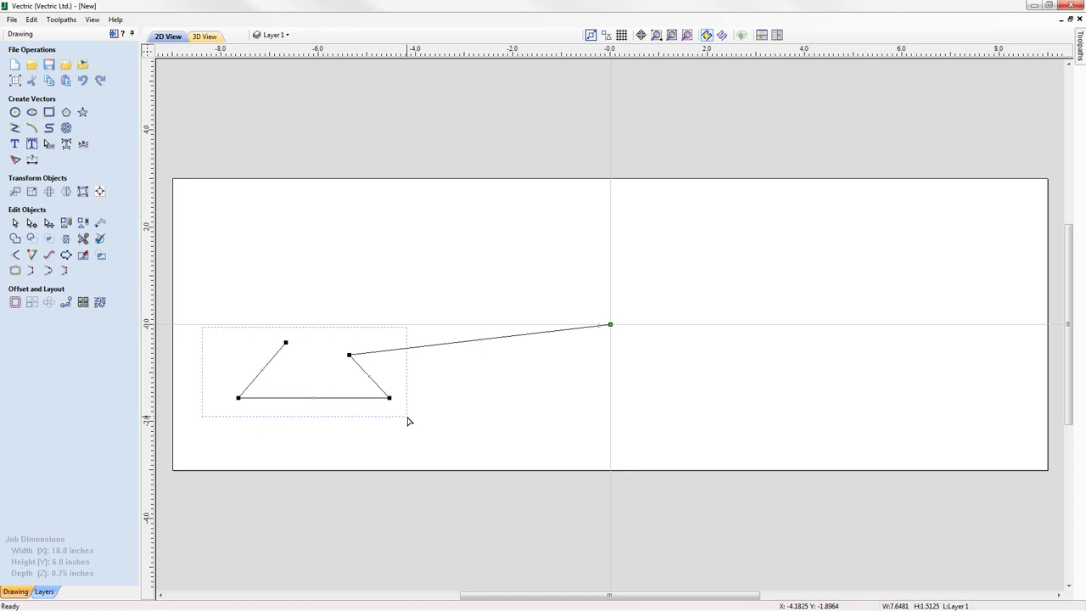
left_click_drag(407, 421, 407, 421)
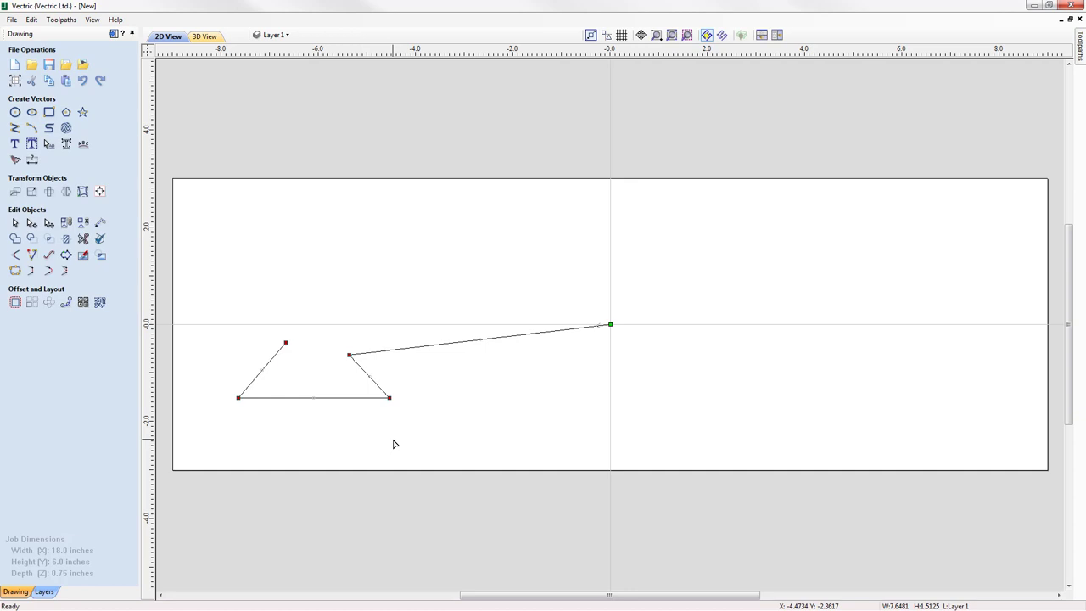
key("s")
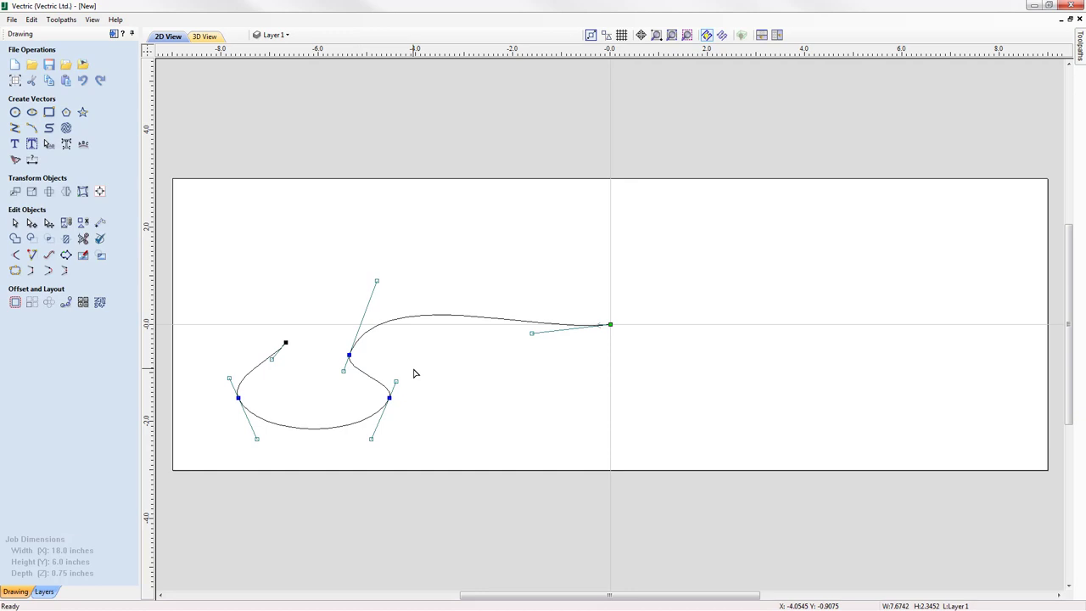
Step: Flatten the long upper curve by its tangent handle and curl the ribbon's free left end, undoing the trial change to the lower curve
left_click(377, 281)
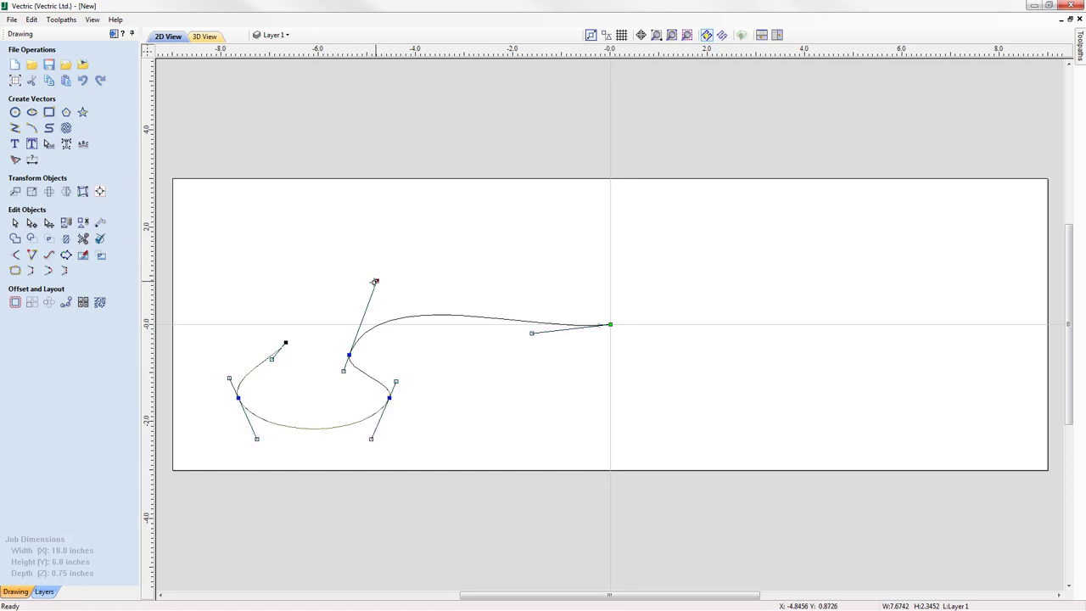
left_click_drag(344, 308, 352, 321)
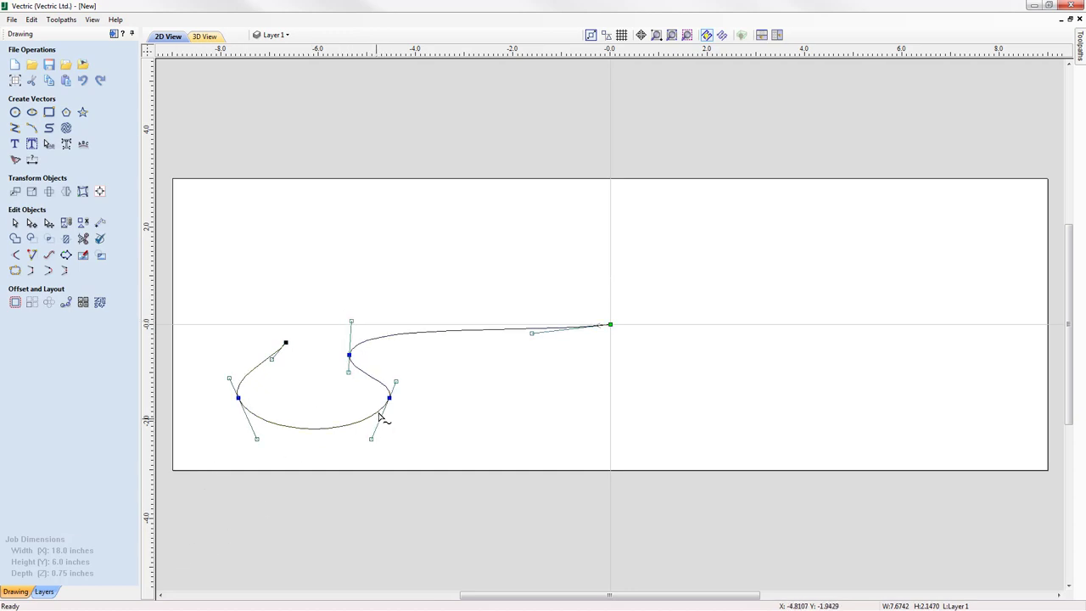
mouse_move(286, 345)
left_mouse_down()
mouse_move(272, 390)
mouse_move(268, 364)
mouse_move(266, 424)
mouse_move(267, 354)
left_mouse_up()
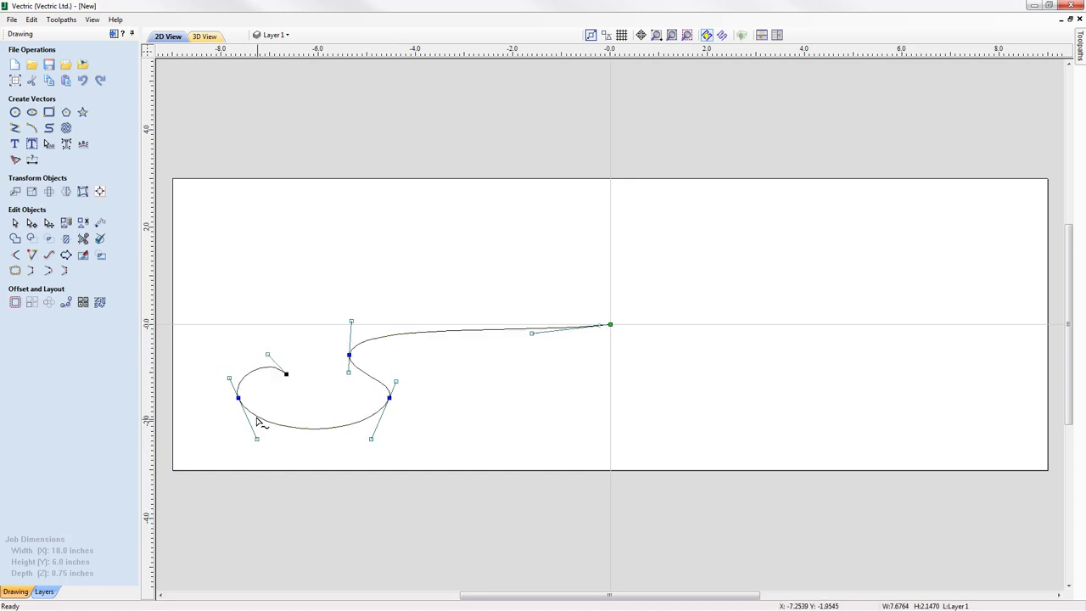
left_click_drag(264, 421, 262, 436)
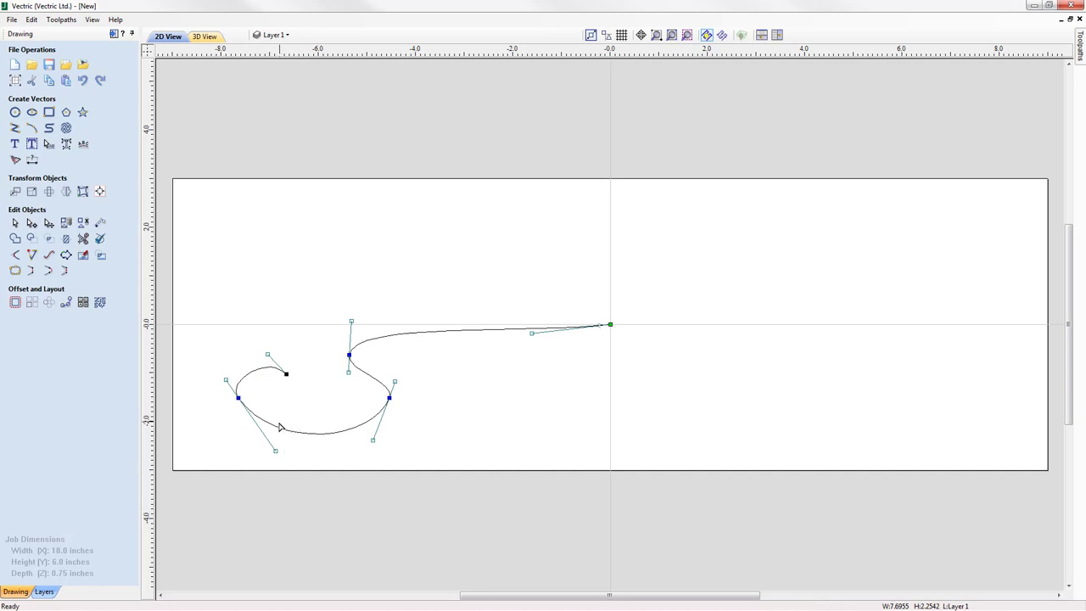
key("ctrl+z")
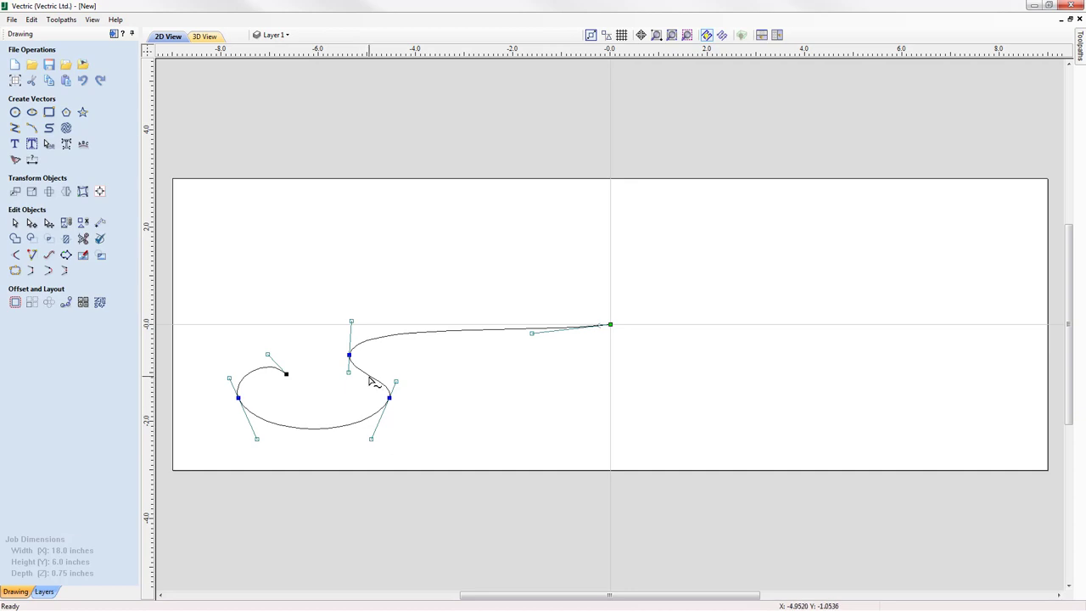
Step: Insert a point in the middle of the short fold span and adjust the nearby tangent handles to round the fold
right_click(369, 380)
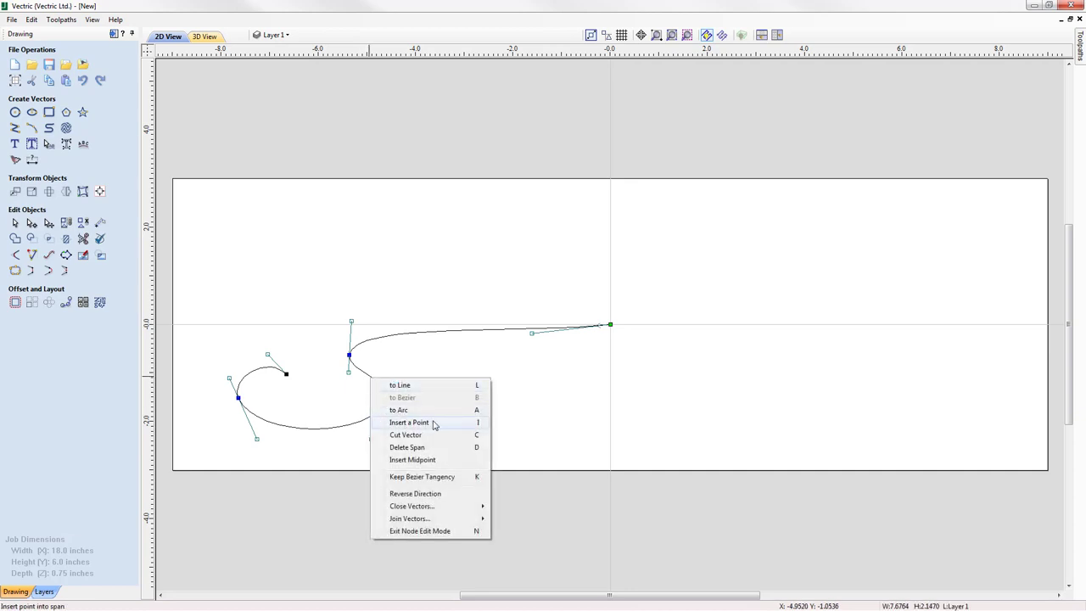
left_click(478, 425)
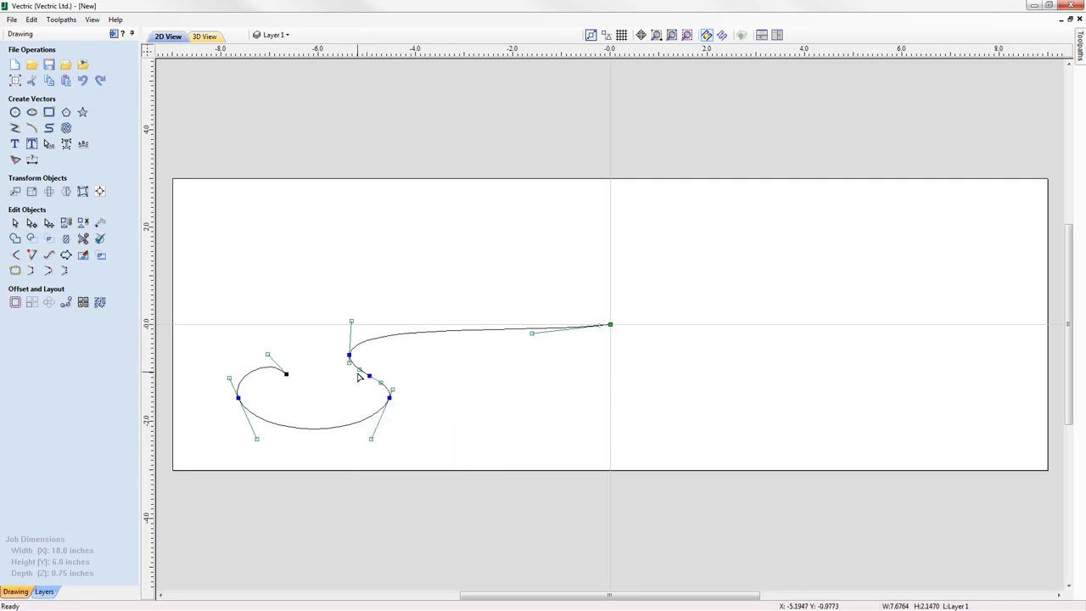
left_click_drag(358, 370, 351, 380)
left_click_drag(349, 363, 346, 363)
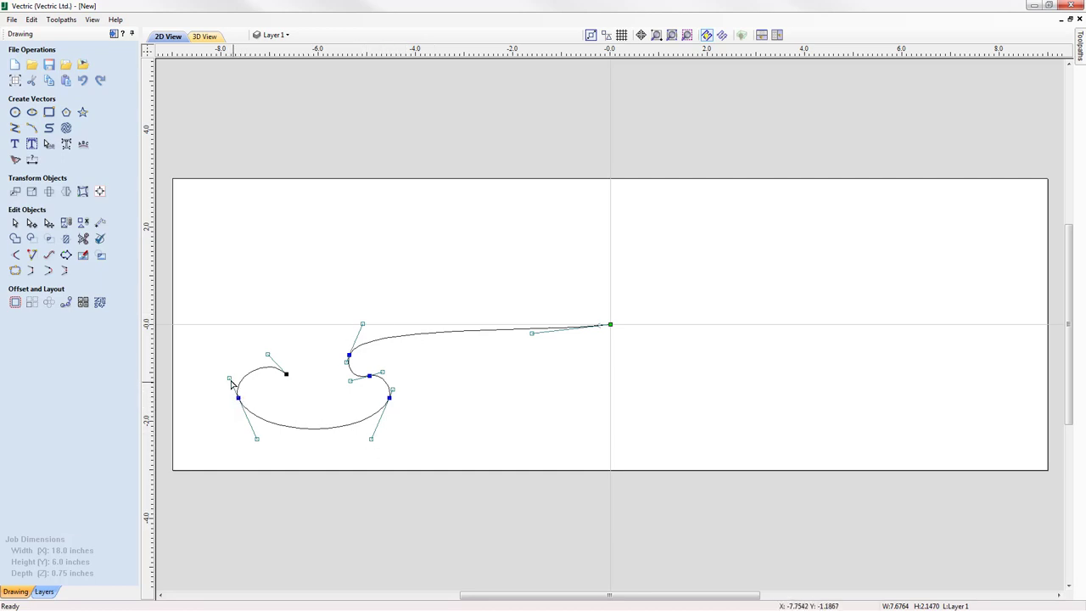
left_click(433, 464)
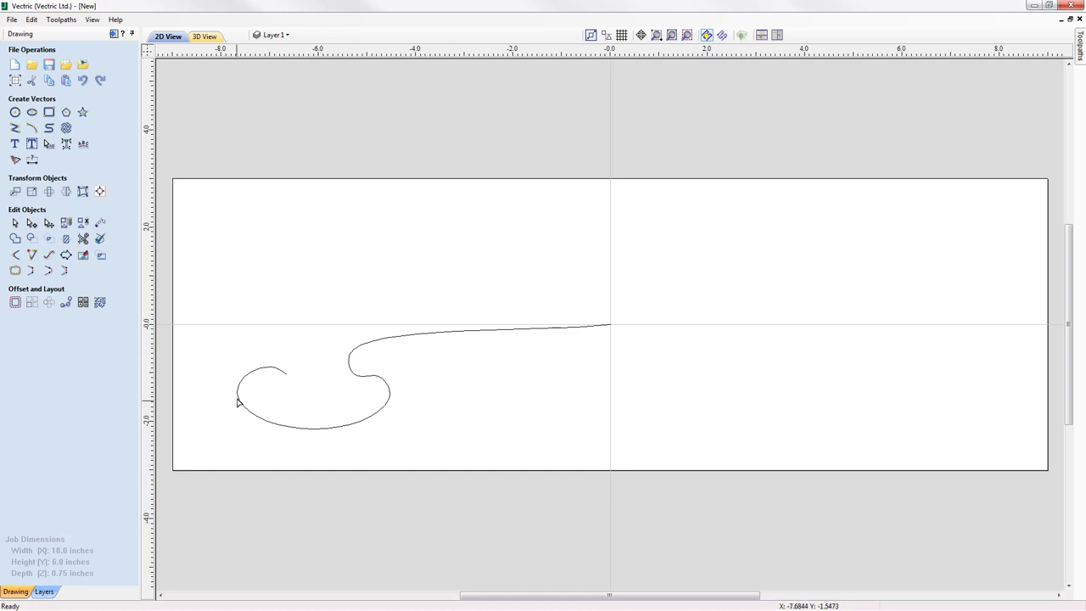
Step: Level the curve's tangent at the job centre and pull both lower-loop nodes inward, making the curve about 7.45 by 2.06 inches overall
left_click(379, 415)
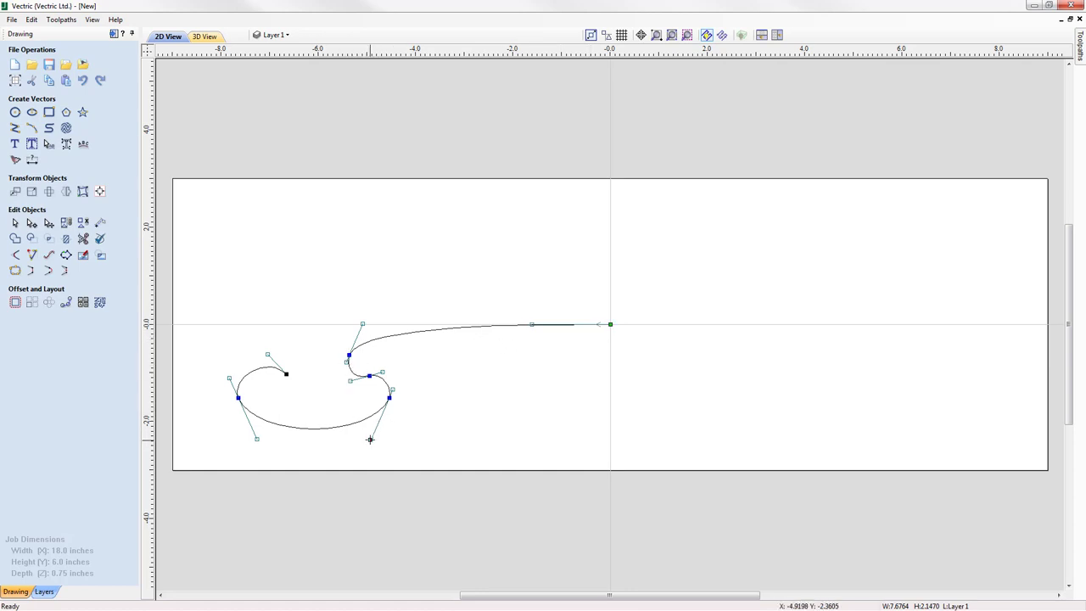
left_click_drag(370, 439, 370, 433)
left_click_drag(389, 395, 386, 397)
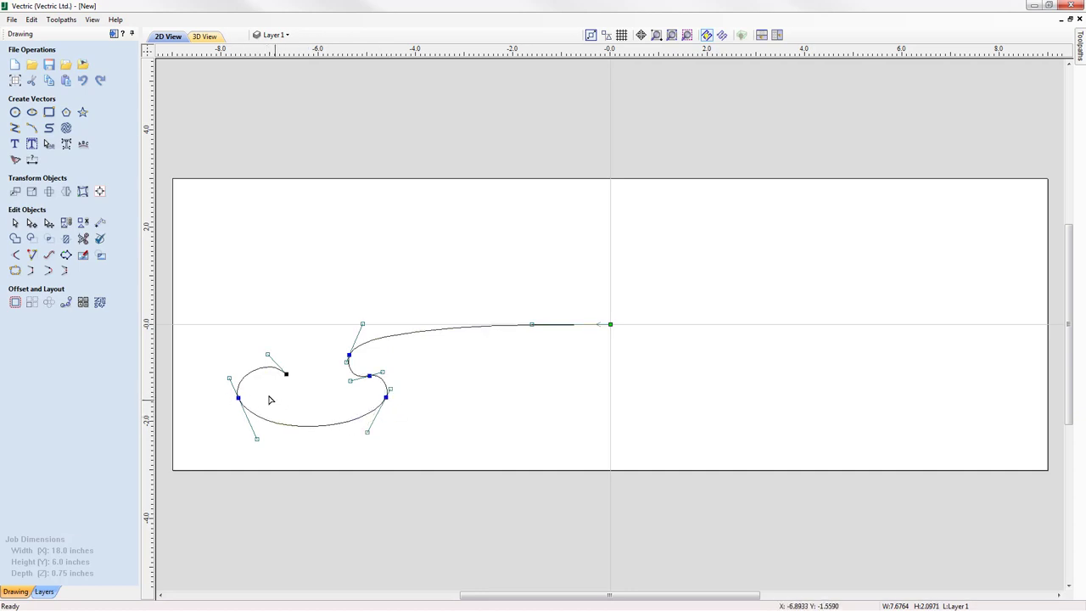
left_click_drag(240, 396, 250, 394)
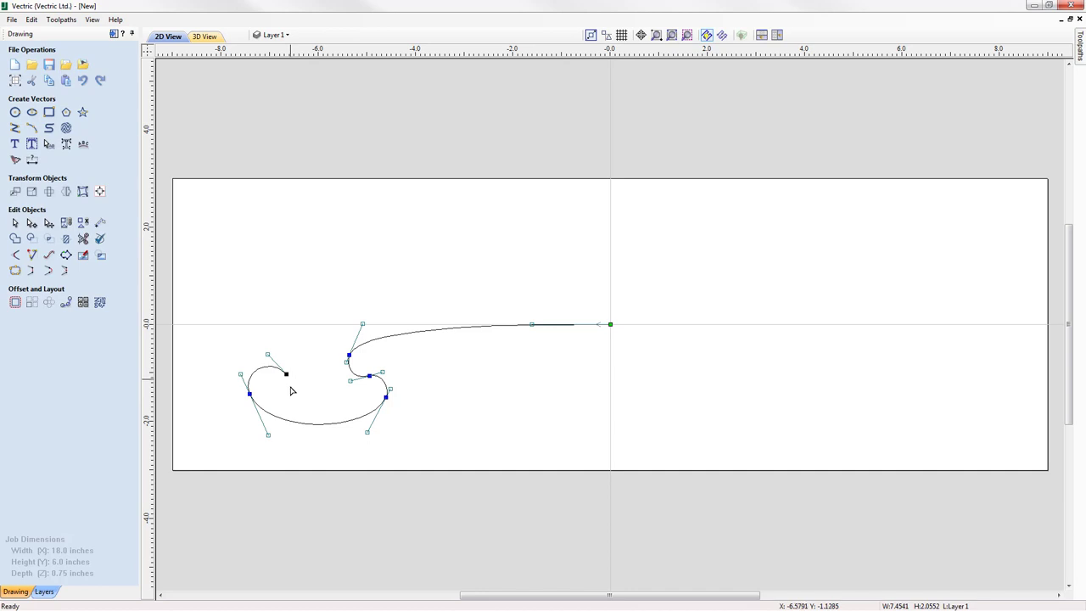
left_click(466, 413)
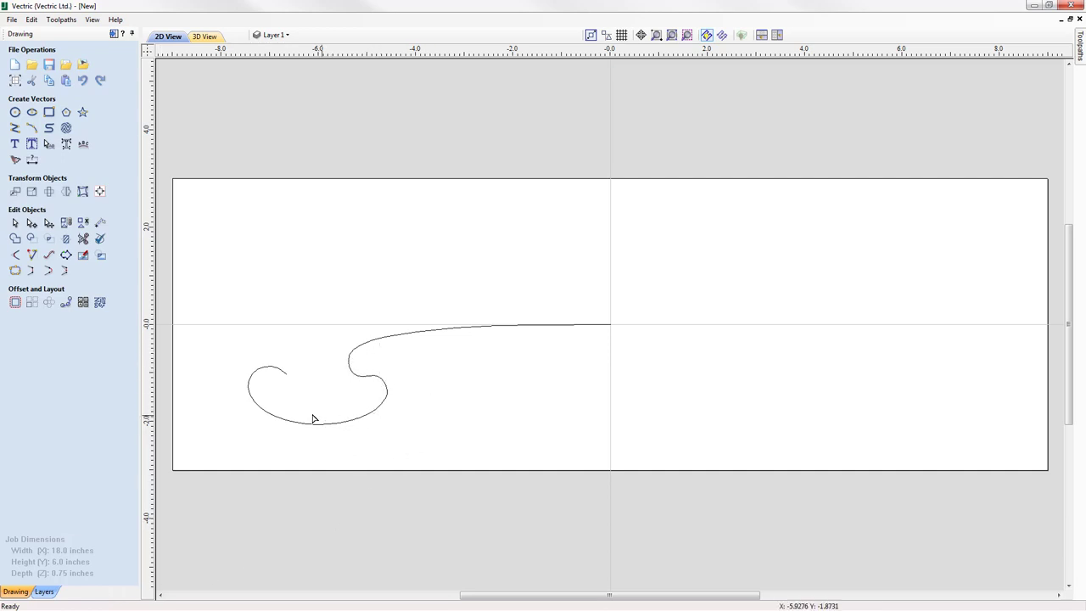
Step: Refine the fold and lower-loop nodes and handles into a shallower ribbon curve, about 7.36 by 1.84 inches overall
left_click(363, 382)
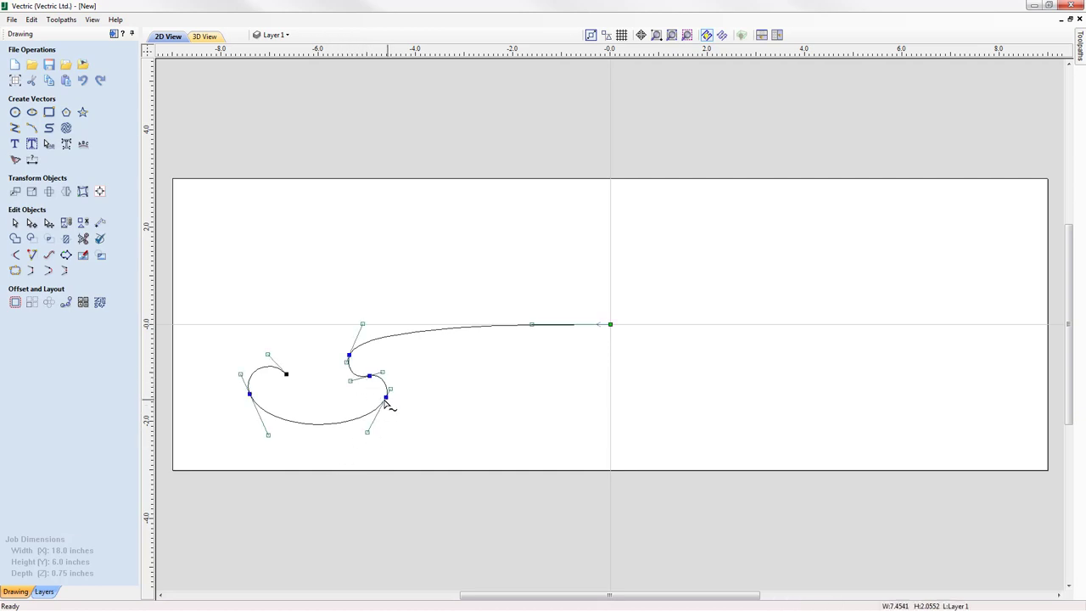
left_click_drag(386, 398, 257, 391)
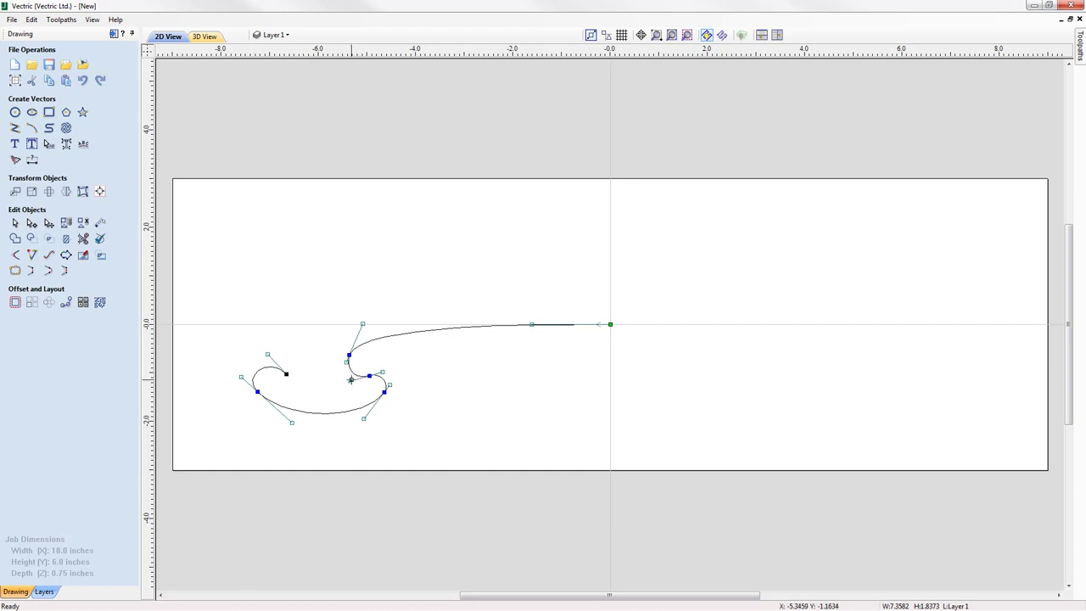
mouse_move(350, 379)
left_mouse_down()
mouse_move(355, 339)
mouse_move(350, 379)
left_mouse_up()
left_click_drag(346, 362, 342, 363)
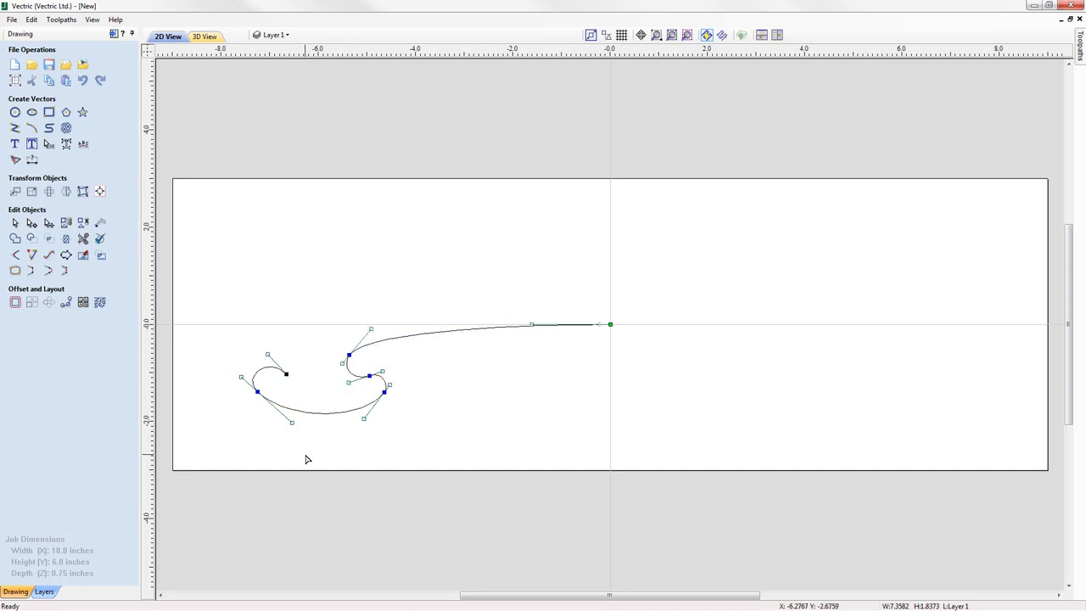
left_click(349, 357)
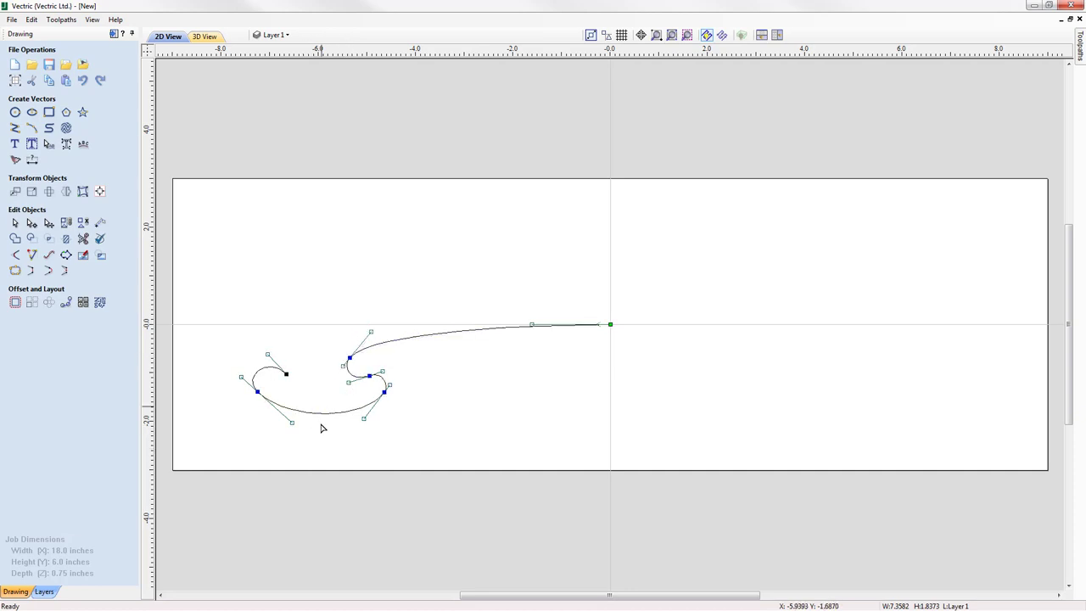
left_click(450, 411)
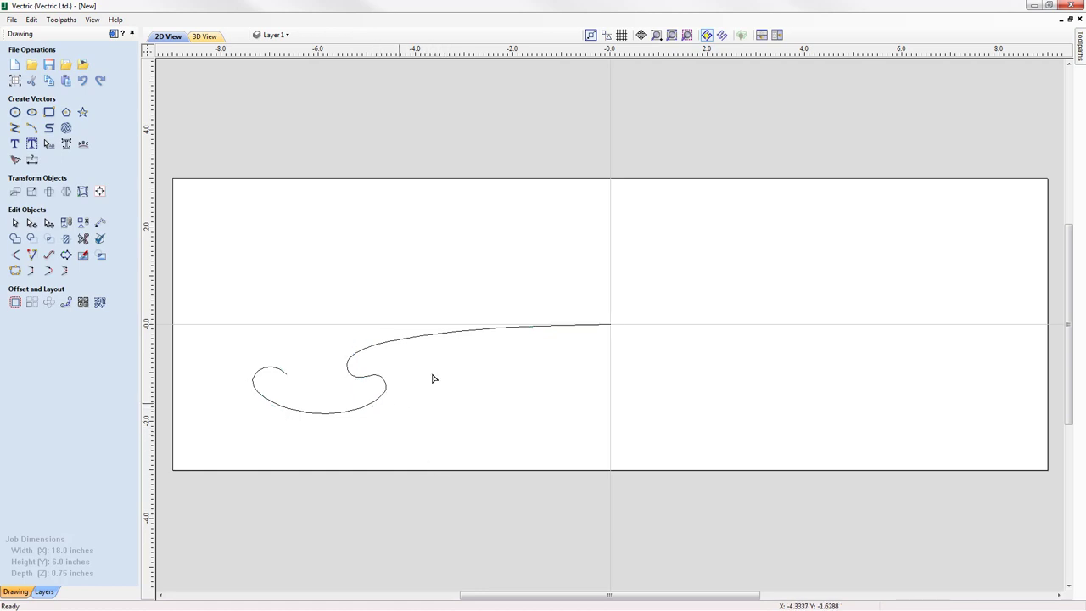
Step: Pull the ribbon's curled free end inward, flatten the lower loop slightly and widen the upper fold, making the curve about 7.39 by 1.78 inches
left_click(336, 414)
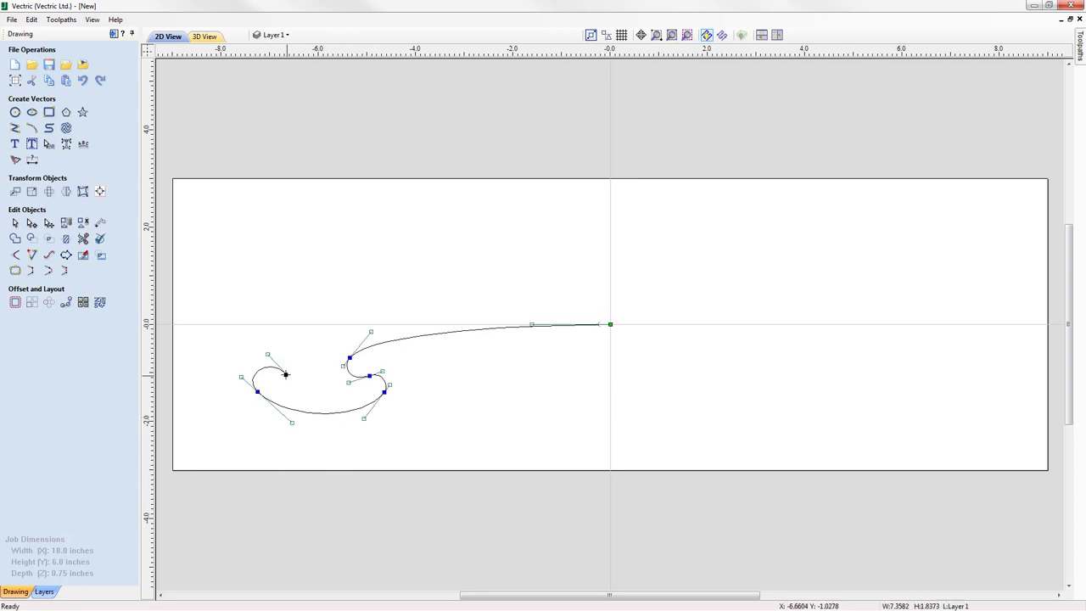
left_click_drag(286, 374, 265, 365)
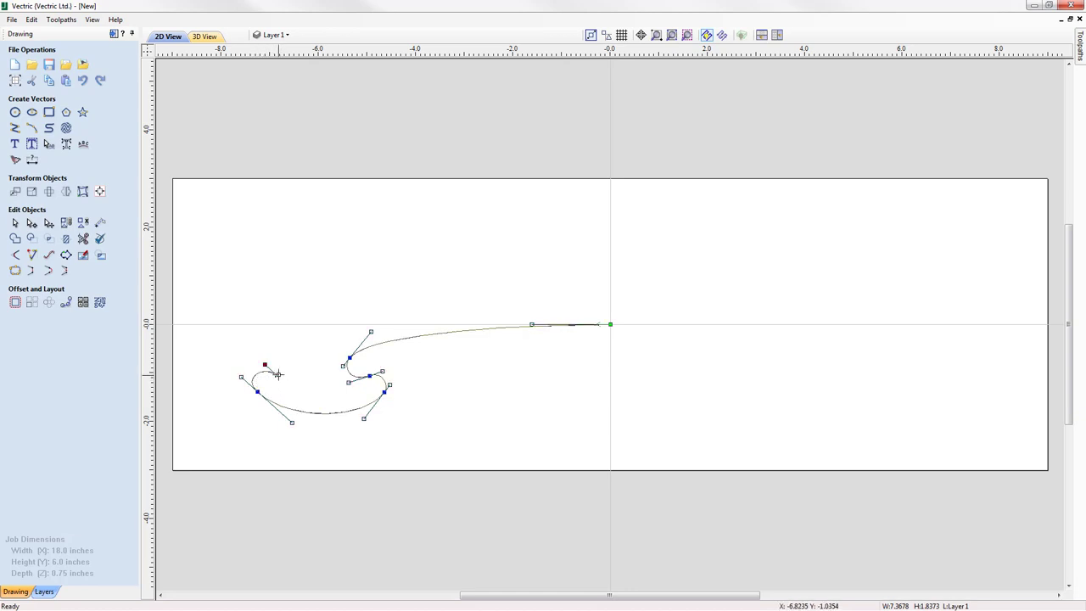
mouse_move(275, 374)
left_mouse_down()
mouse_move(278, 382)
mouse_move(274, 373)
left_mouse_up()
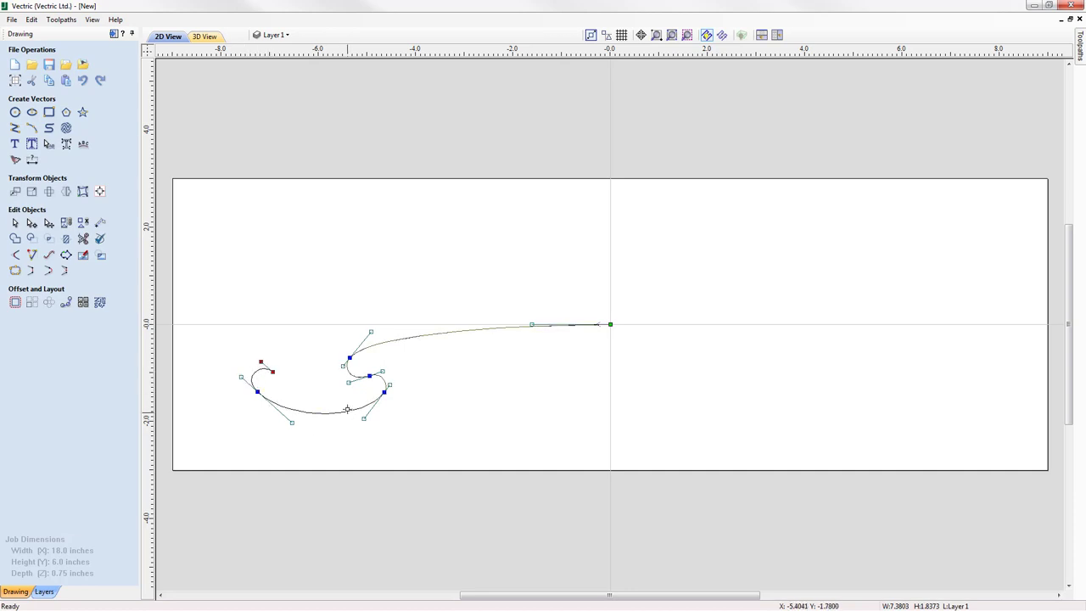
left_click_drag(330, 414, 330, 411)
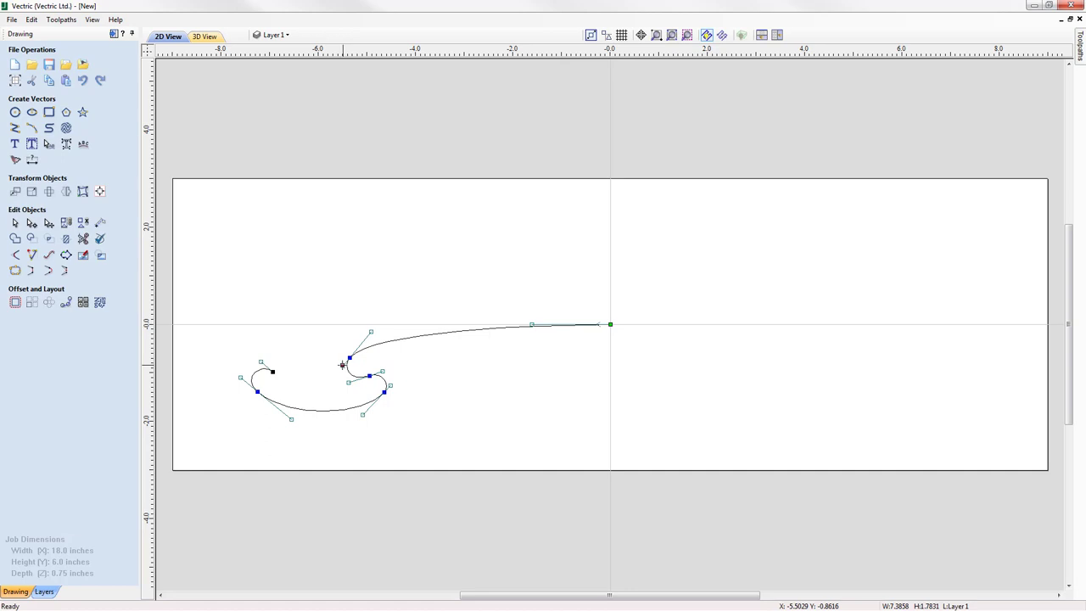
left_click_drag(342, 365, 338, 367)
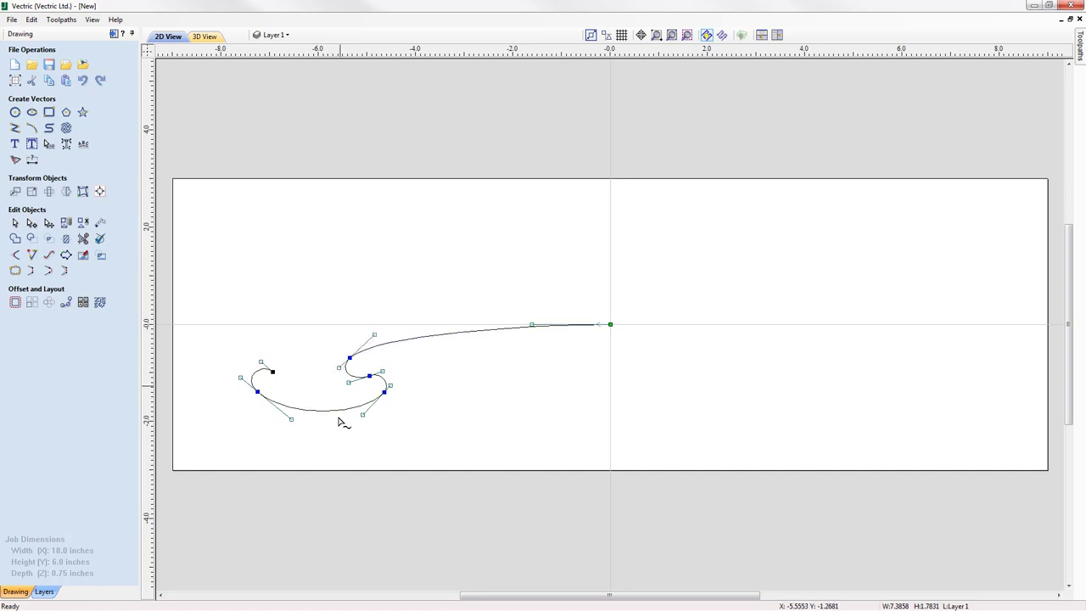
left_click(447, 446)
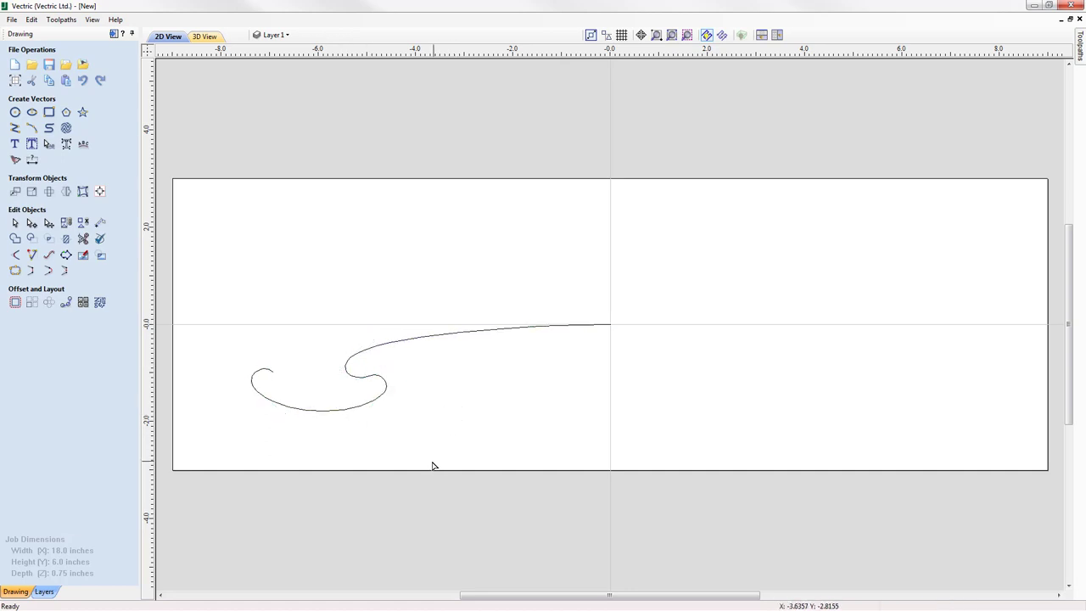
Step: Steepen the tangent at the fold's middle node and adjust the upper fold node's handle to round the S-shaped fold
left_click(376, 402)
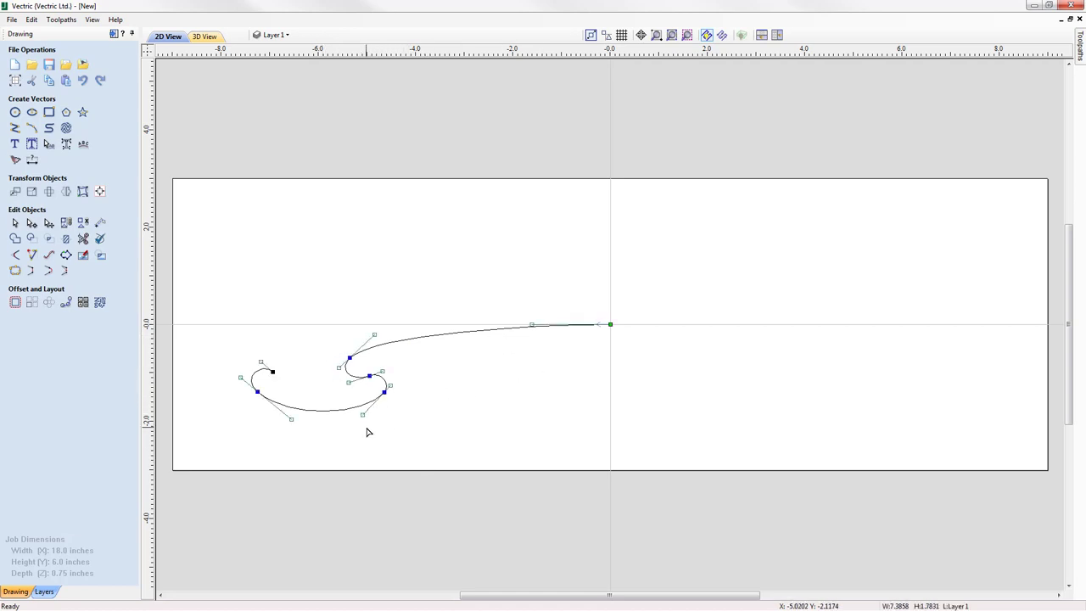
left_click_drag(383, 371, 381, 366)
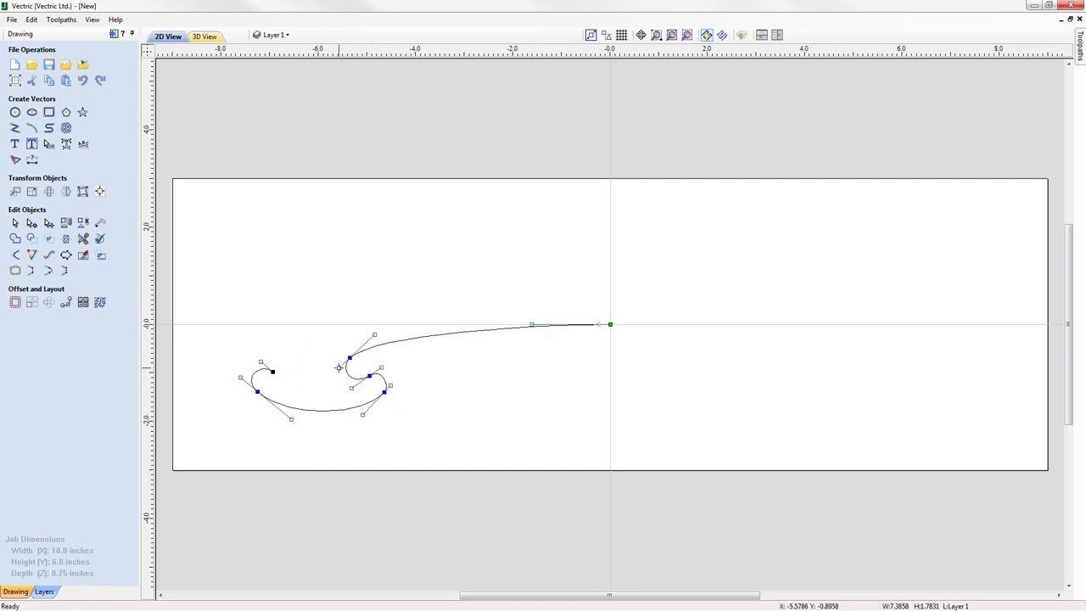
left_click_drag(338, 368, 338, 370)
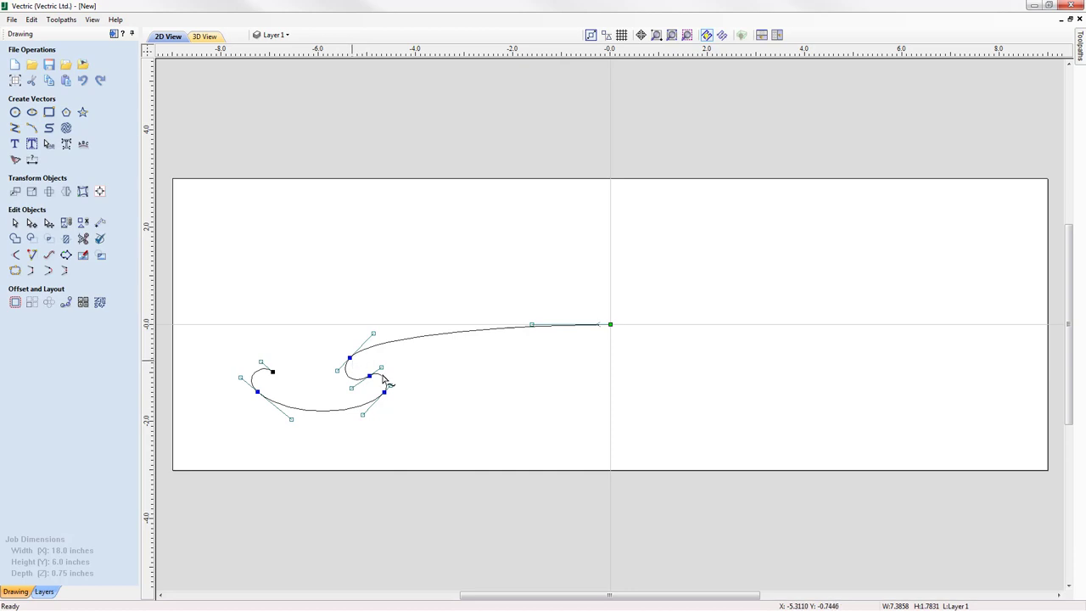
key("Escape")
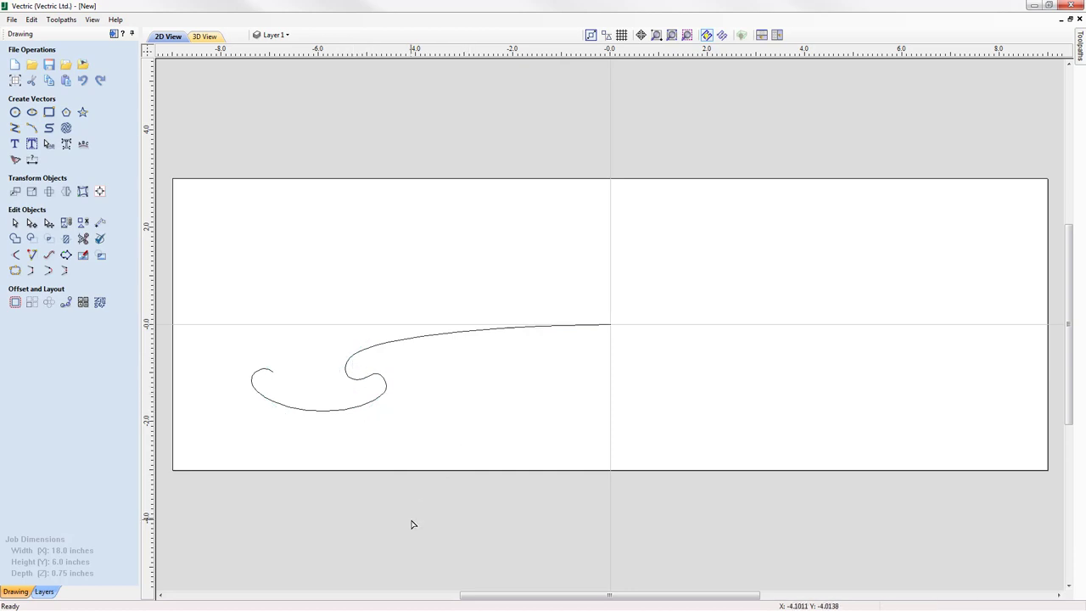
Step: Duplicate the ribbon curve by copying it, moving the original by a relative 2.5 inches in Y, and pasting the copy at the starting position
left_click(371, 404)
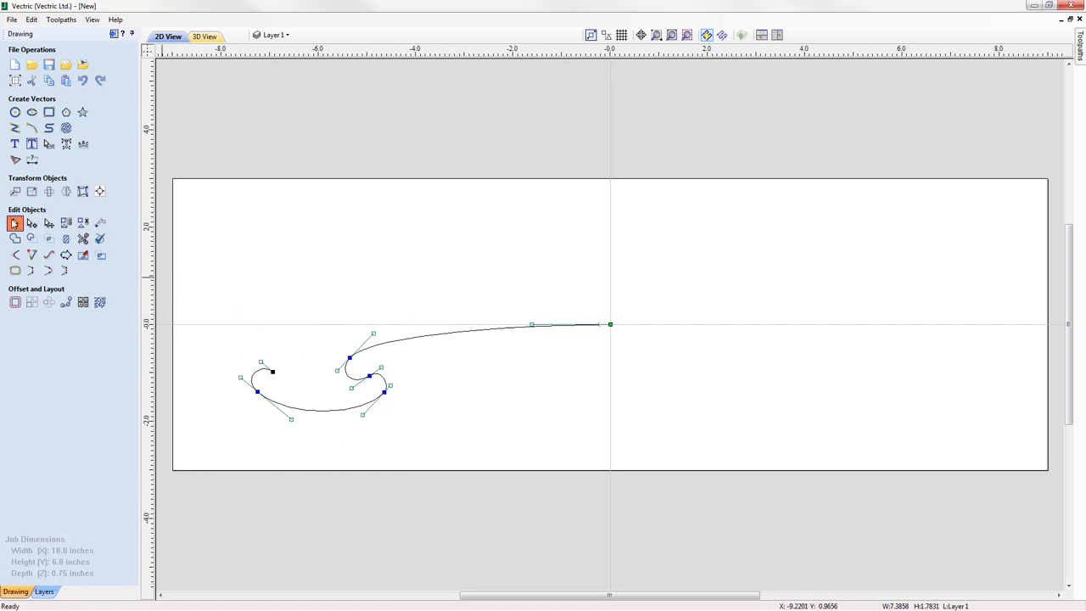
left_click(15, 223)
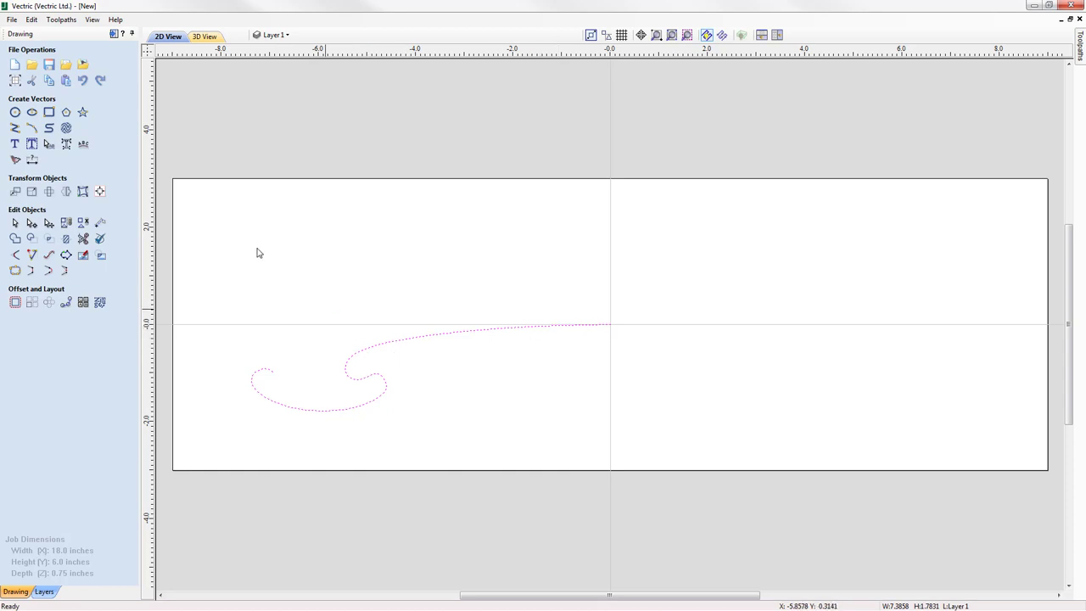
left_click(49, 85)
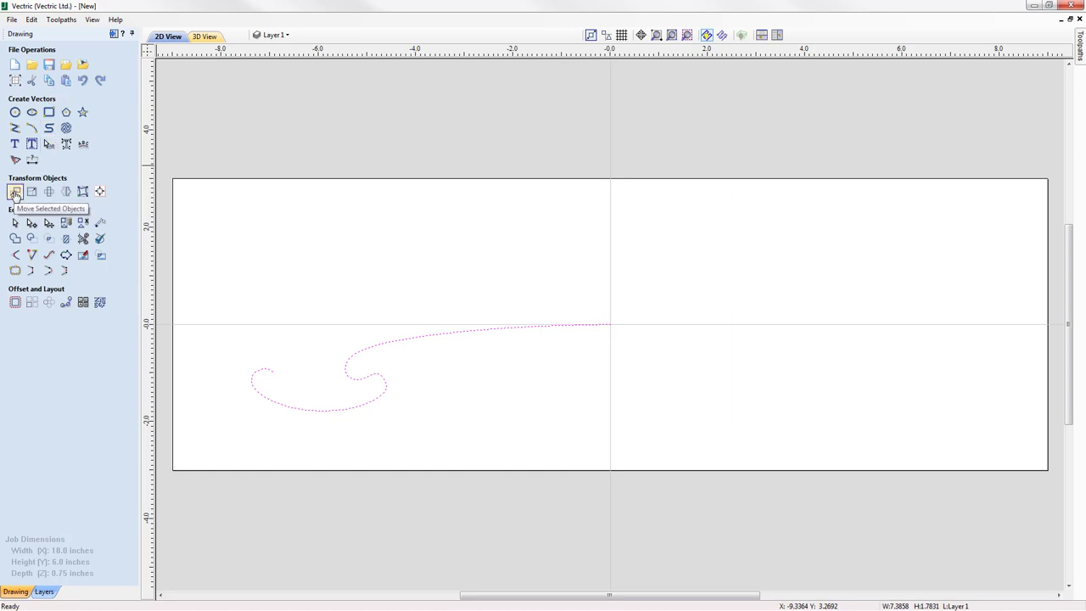
left_click(14, 193)
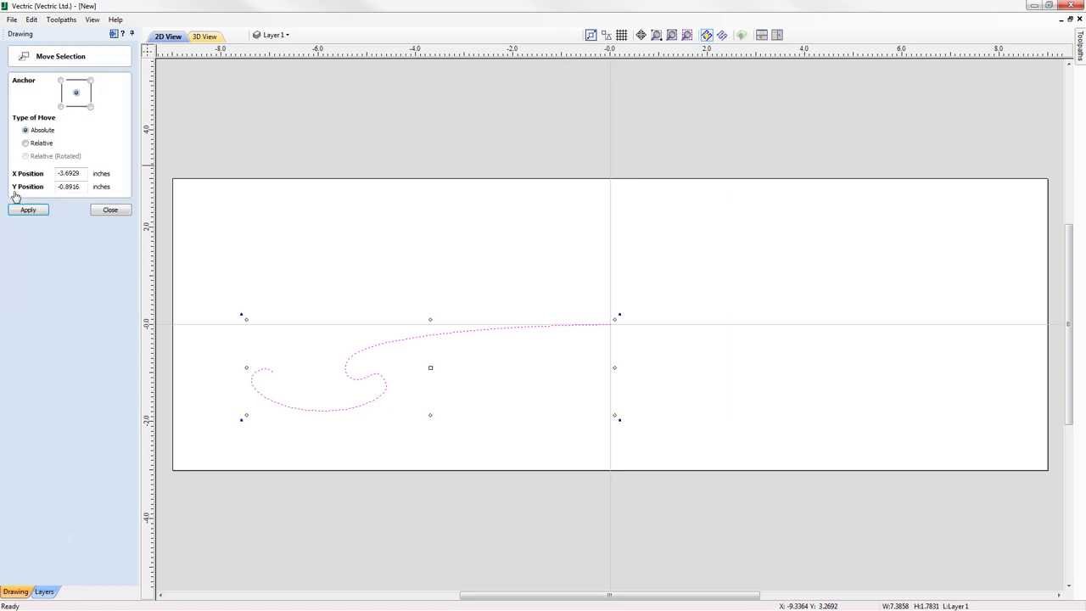
left_click(38, 144)
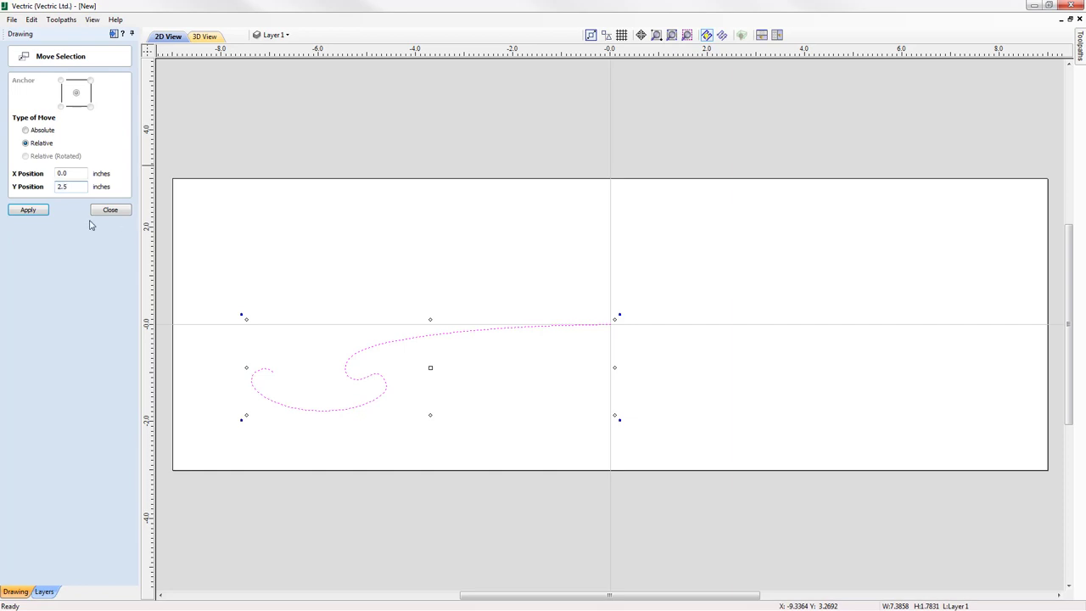
left_click(29, 211)
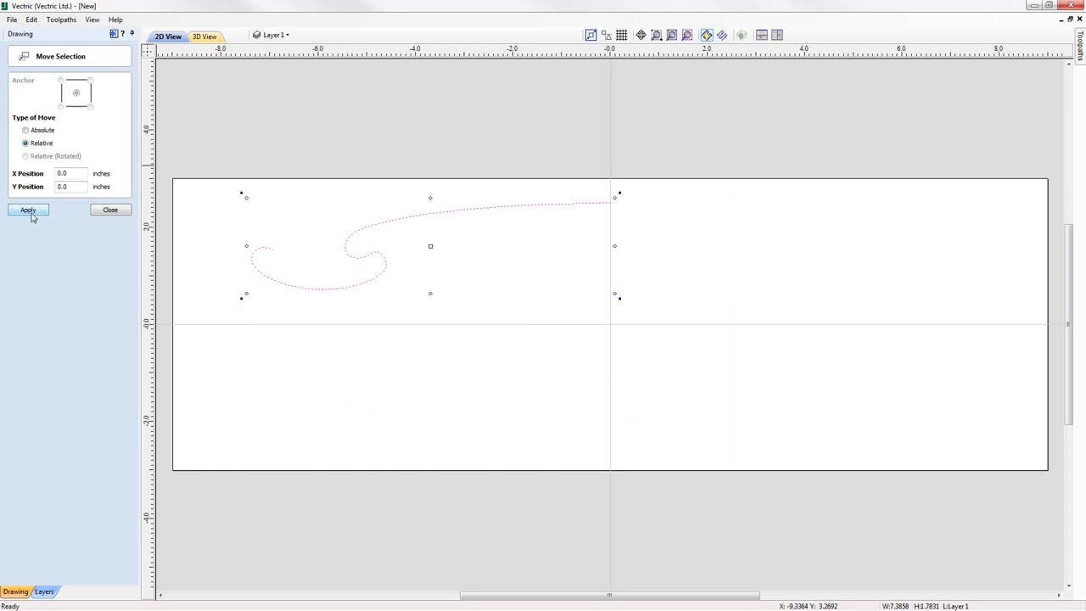
left_click(111, 211)
left_click(65, 80)
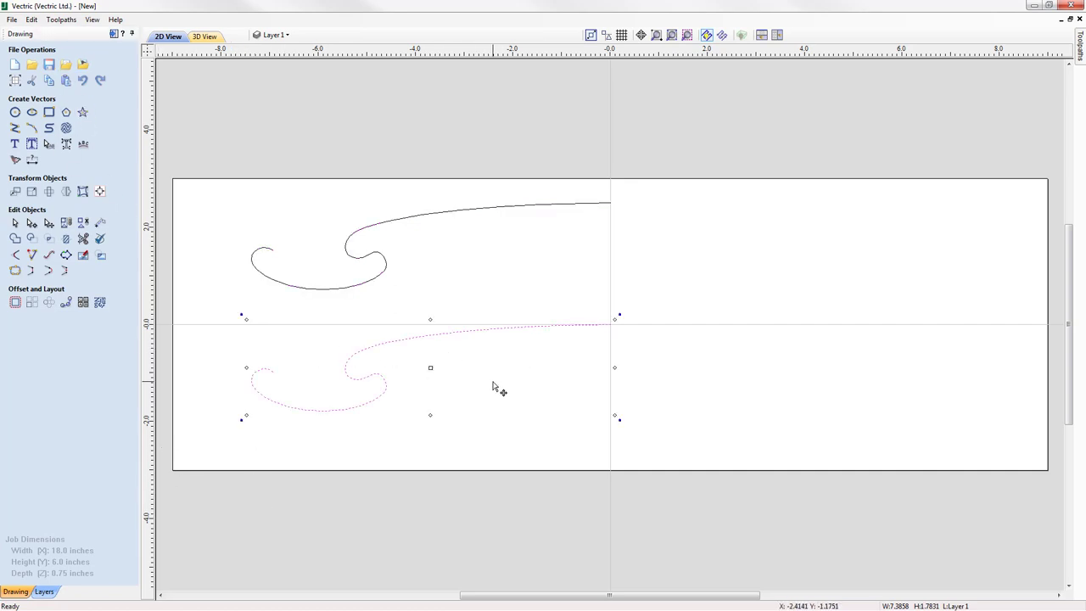
left_click(490, 223)
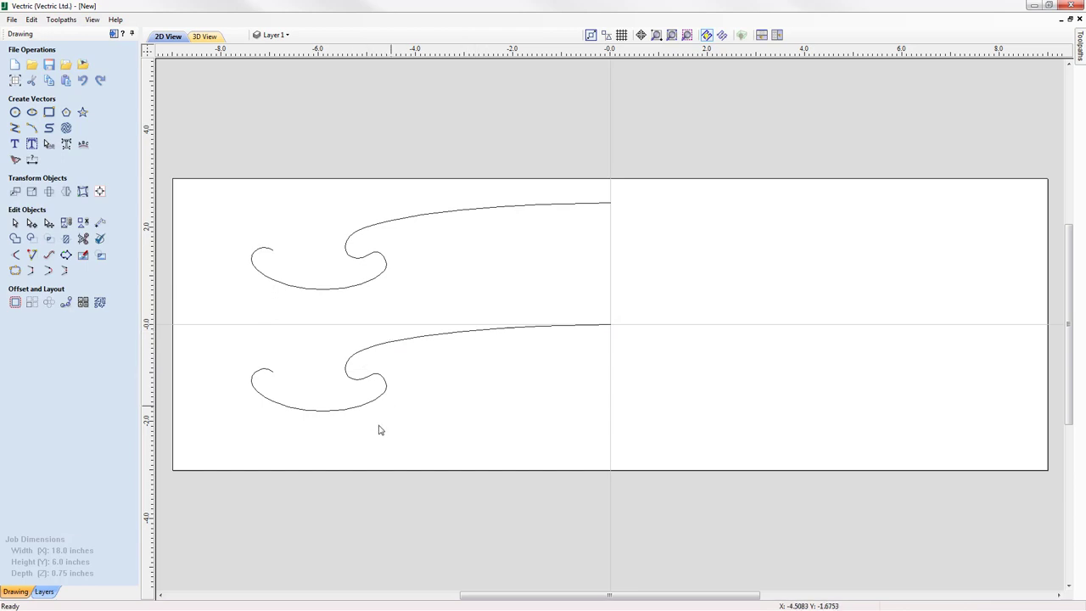
Step: Draw two separate near-vertical lines about 2.5 inches long joining the upper and lower curves at the two outer edges of the fold
left_click(14, 129)
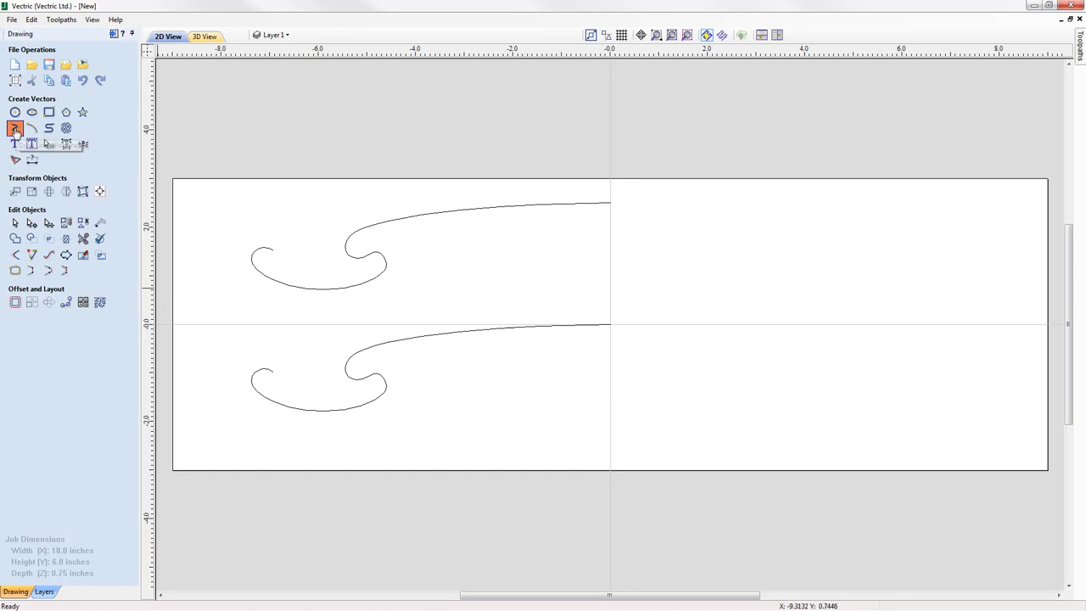
left_click(346, 246)
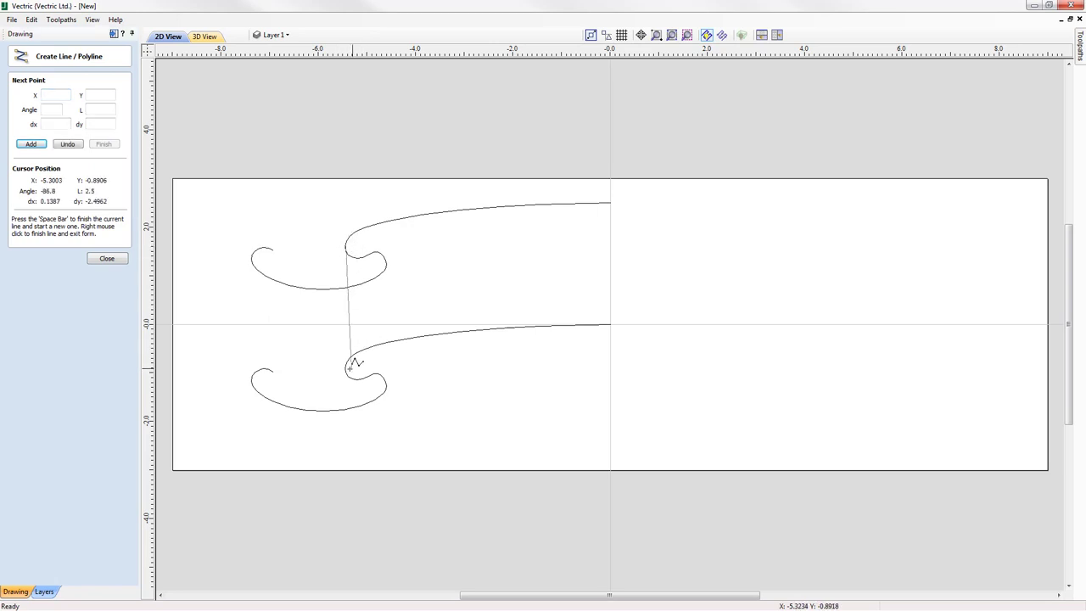
left_click(347, 363)
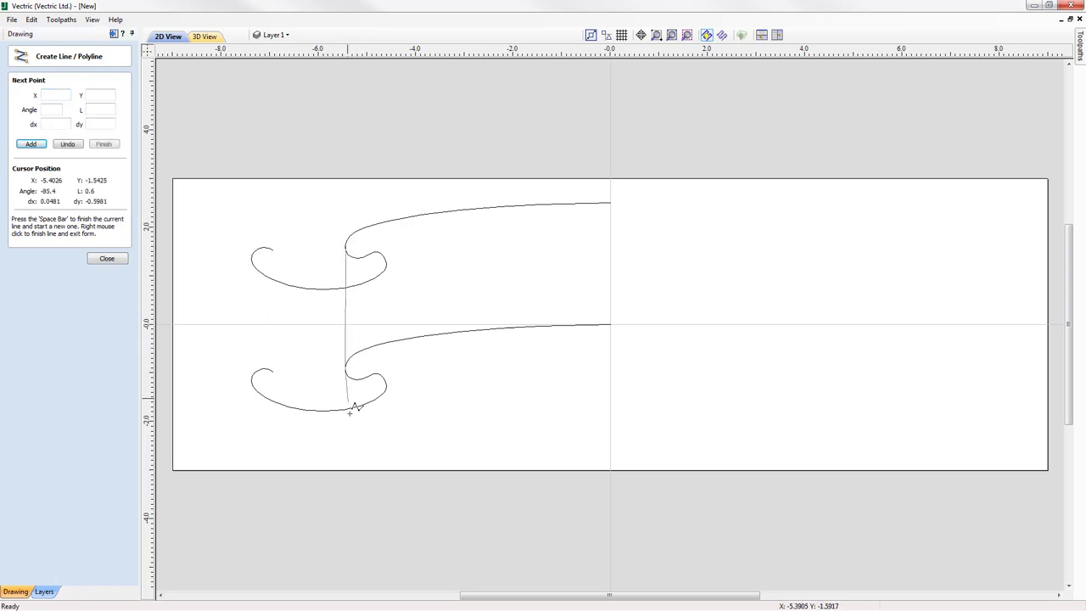
key("space")
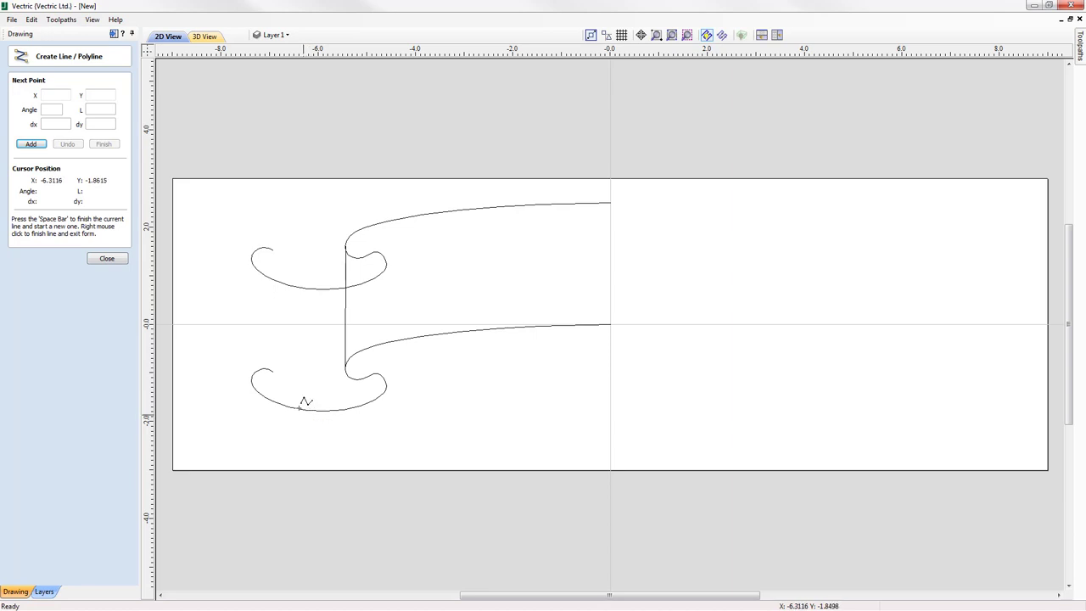
left_click(387, 264)
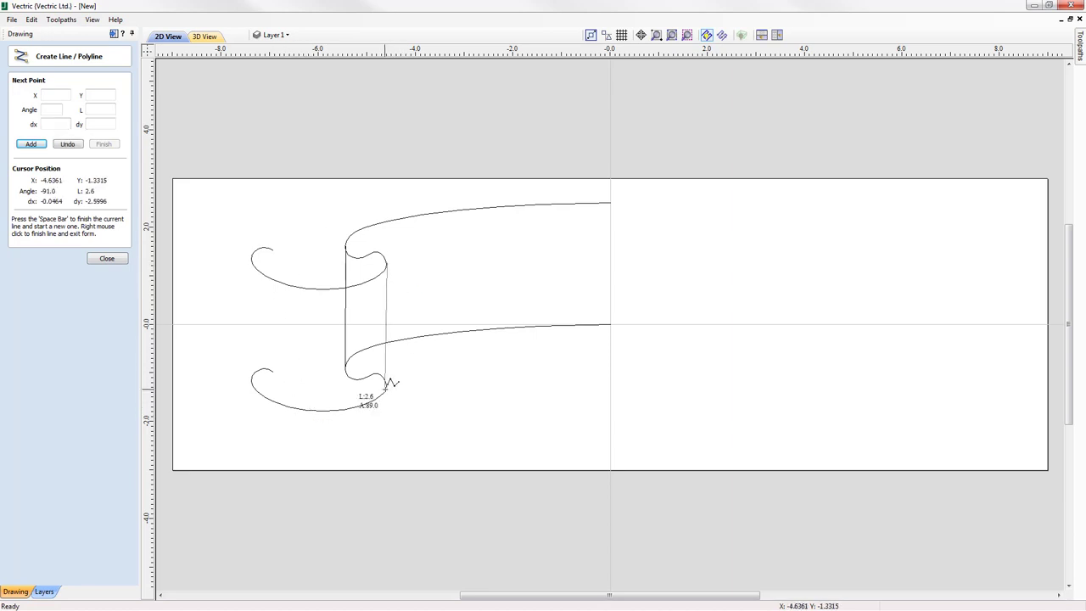
left_click(386, 386)
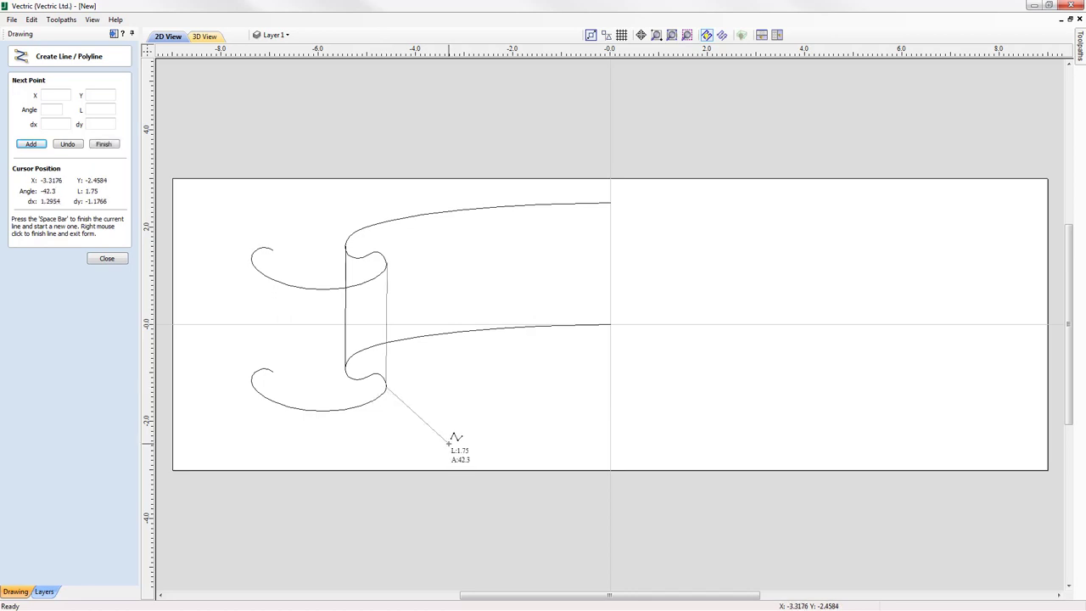
key("space")
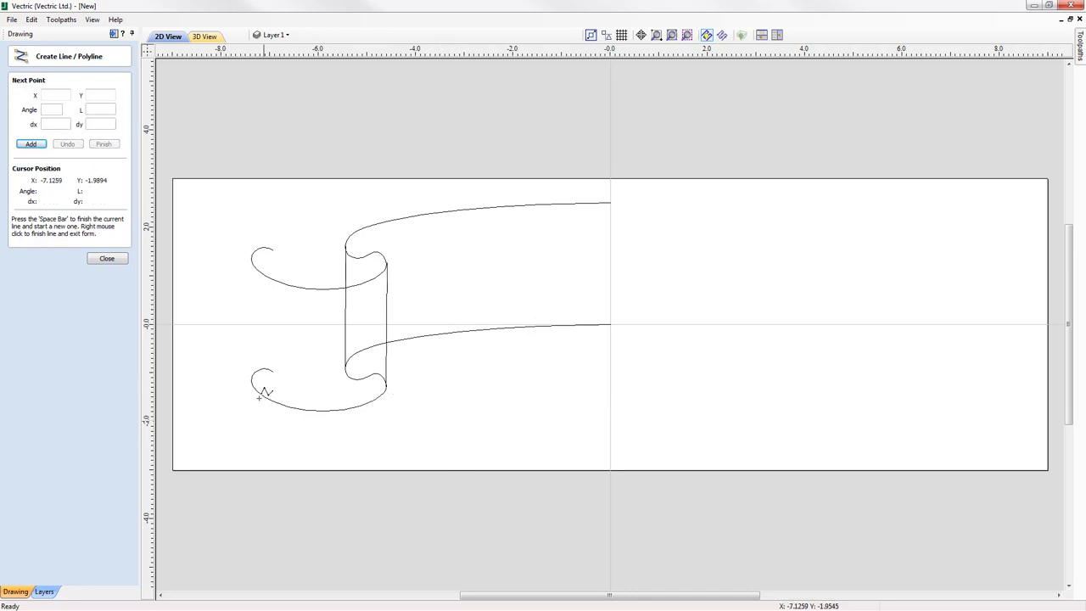
Step: Draw two separate lines about 2.5 inches long joining the curves at the ribbon's far left edge and at its curled free ends
left_click(253, 254)
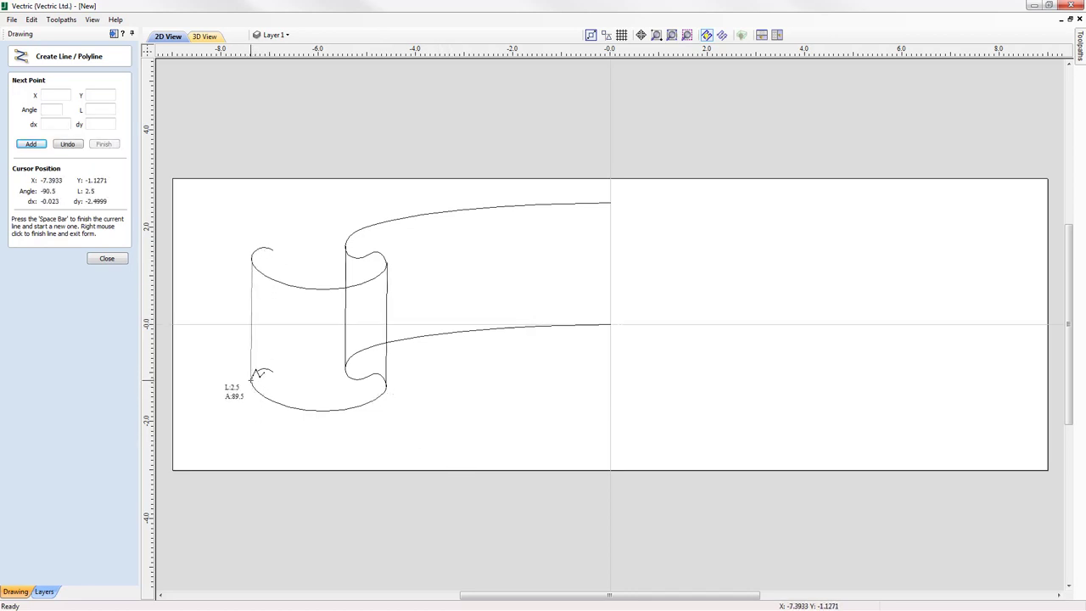
left_click(253, 377)
key("space")
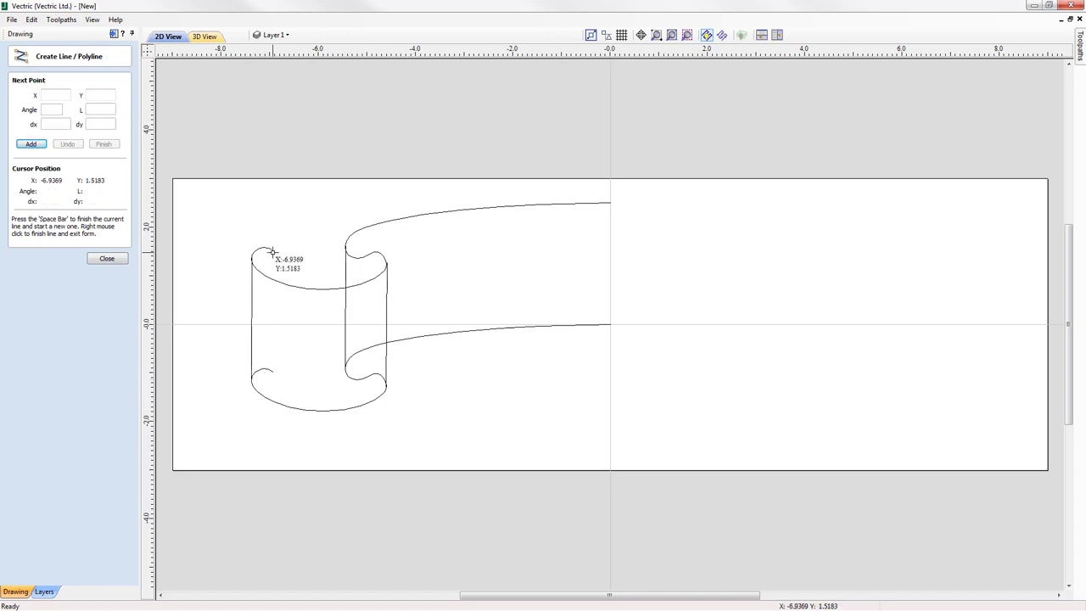
left_click(272, 252)
left_click(272, 370)
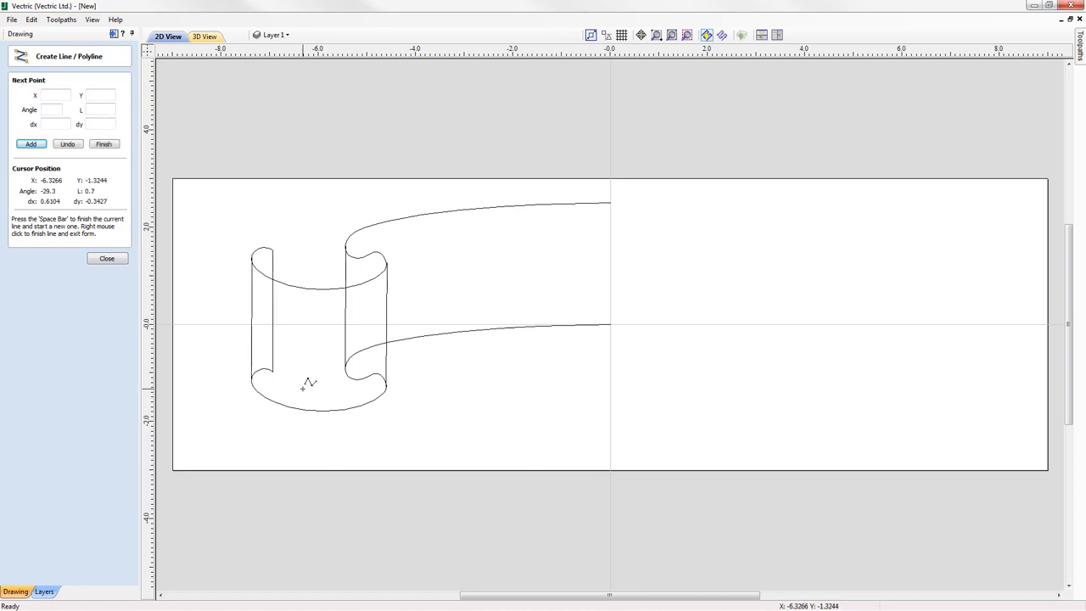
key("space")
left_click(118, 260)
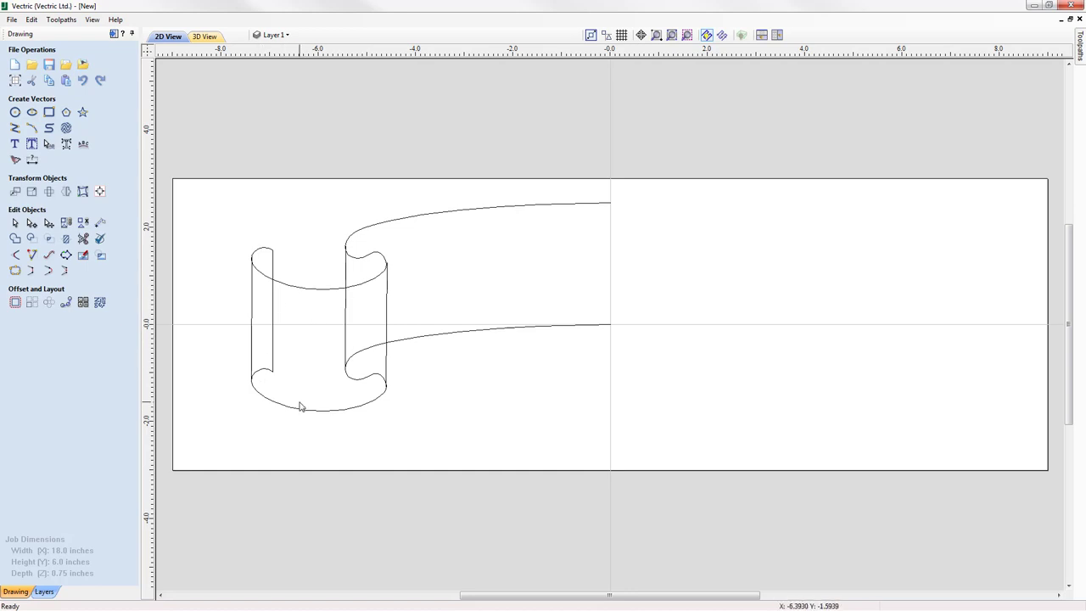
left_click(252, 365)
left_click(274, 312)
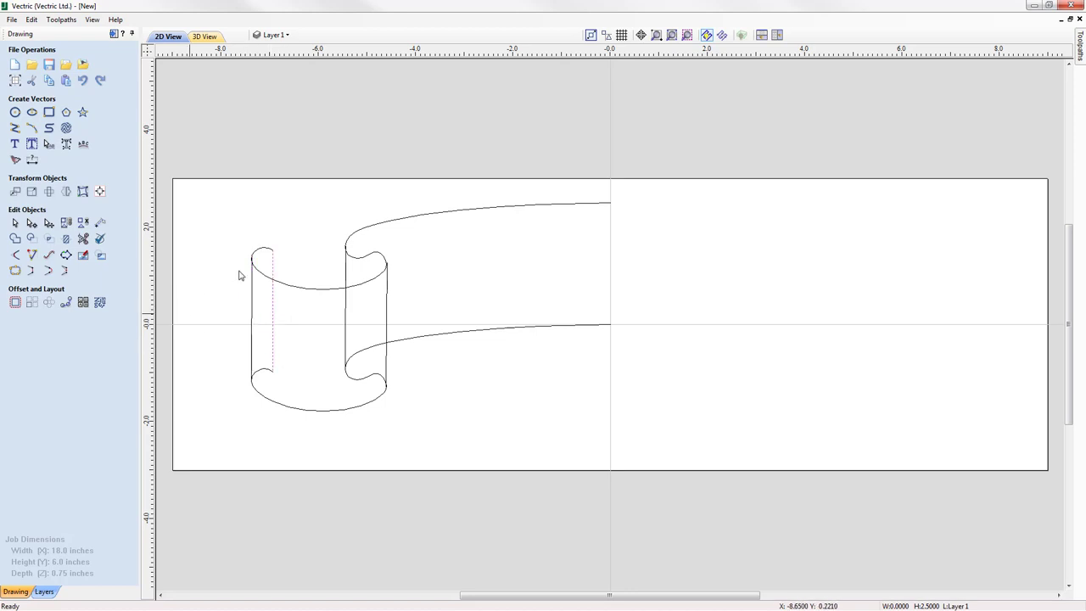
left_click(288, 329)
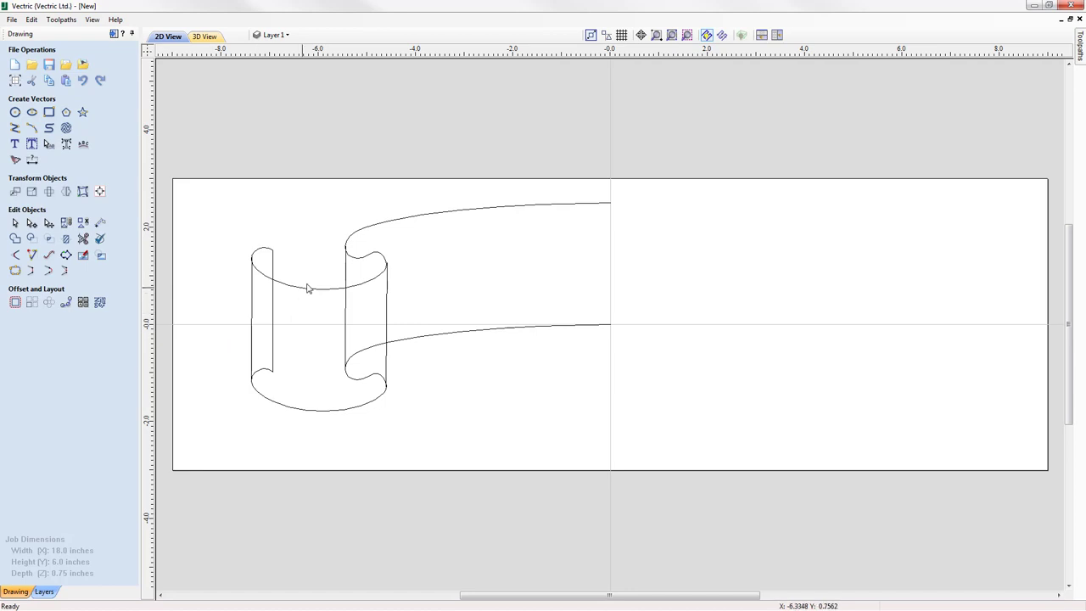
Step: Node-edit the upper curve, shifting its curled-end nodes right and down and its fold nodes left and down, making it about 6.93 by 1.96 inches
left_click(308, 290)
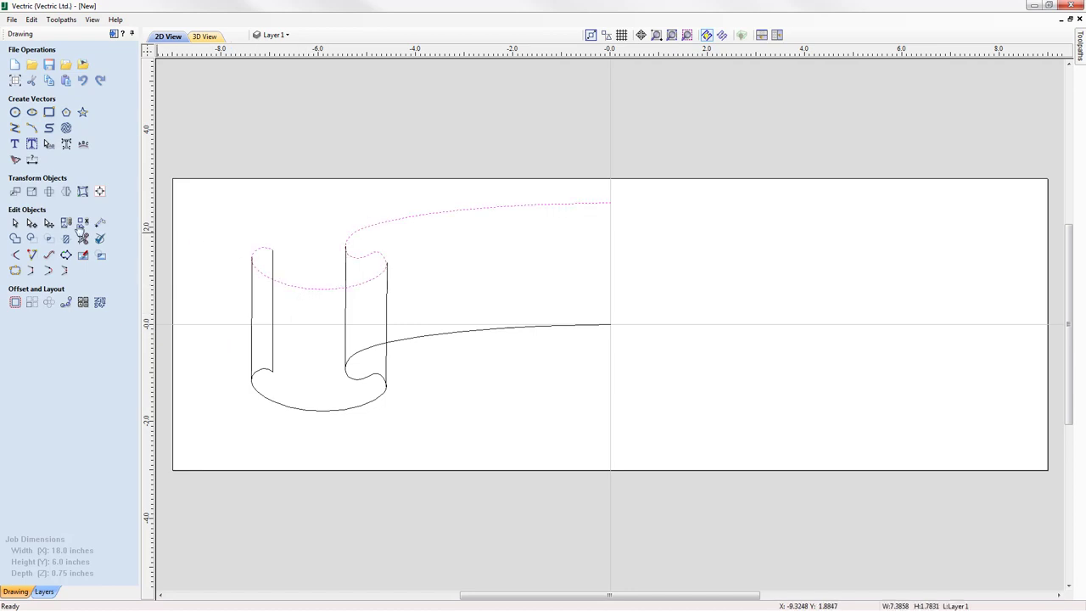
left_click(32, 222)
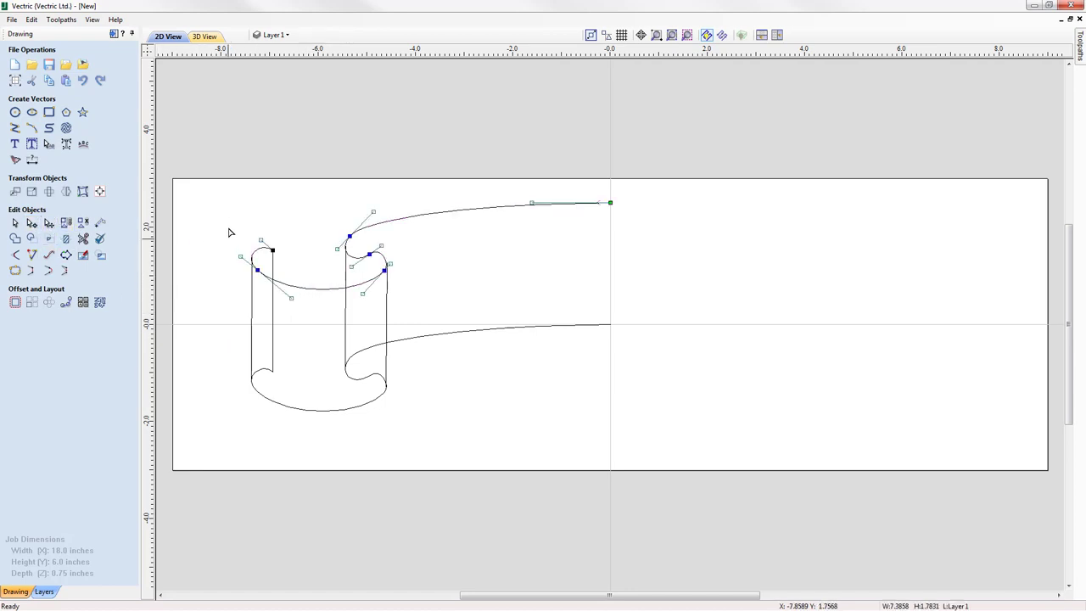
left_click_drag(223, 216, 307, 324)
left_click_drag(257, 269, 280, 280)
left_click_drag(330, 195, 408, 311)
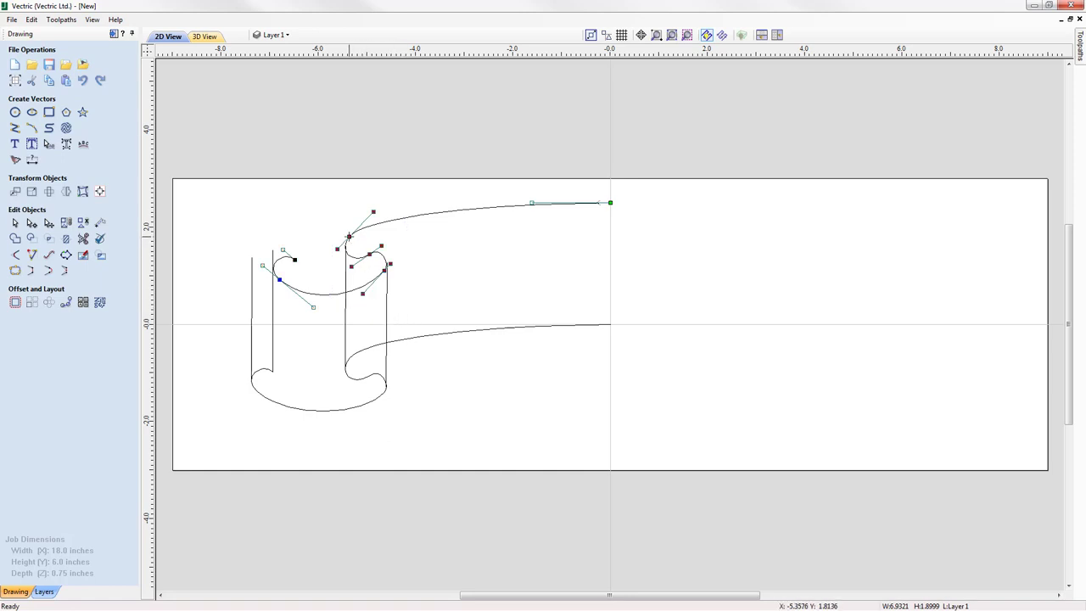
left_click_drag(349, 236, 338, 245)
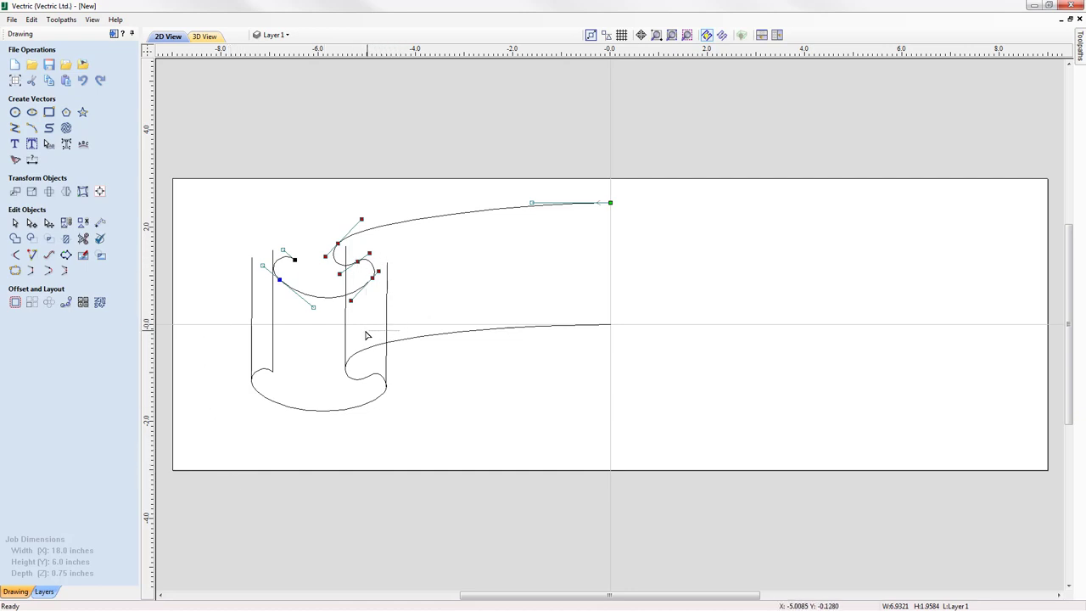
Step: Move the upper ends of the four fold lines left or right so they meet the edges of the reshaped upper curve
left_click_drag(310, 333, 222, 321)
left_click_drag(222, 322, 221, 322)
mouse_move(272, 250)
left_mouse_down()
mouse_move(296, 258)
mouse_move(264, 261)
mouse_move(274, 266)
left_mouse_up()
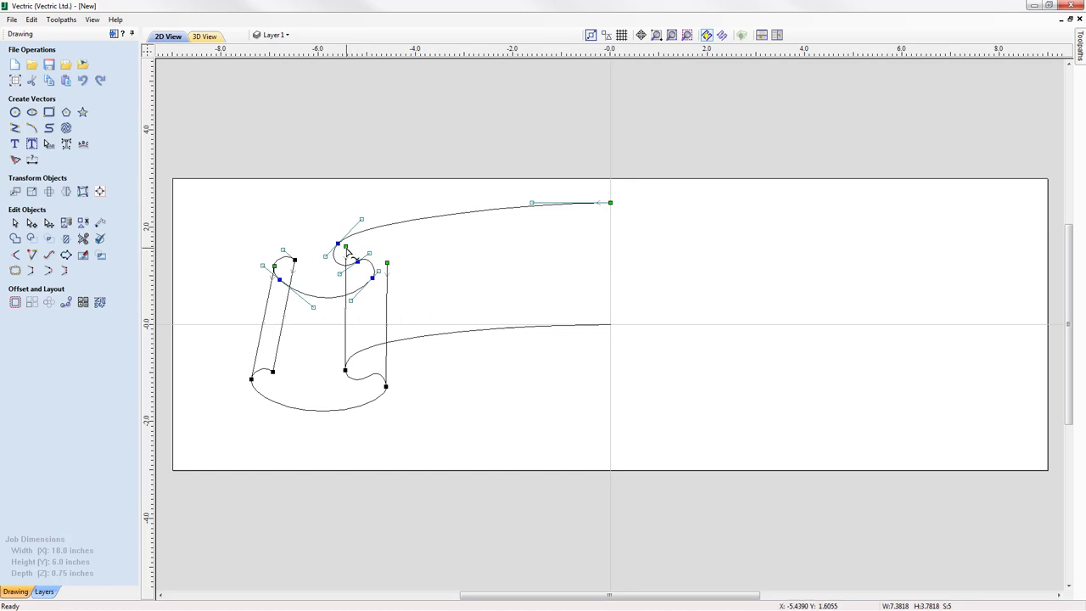
left_click_drag(346, 248, 372, 268)
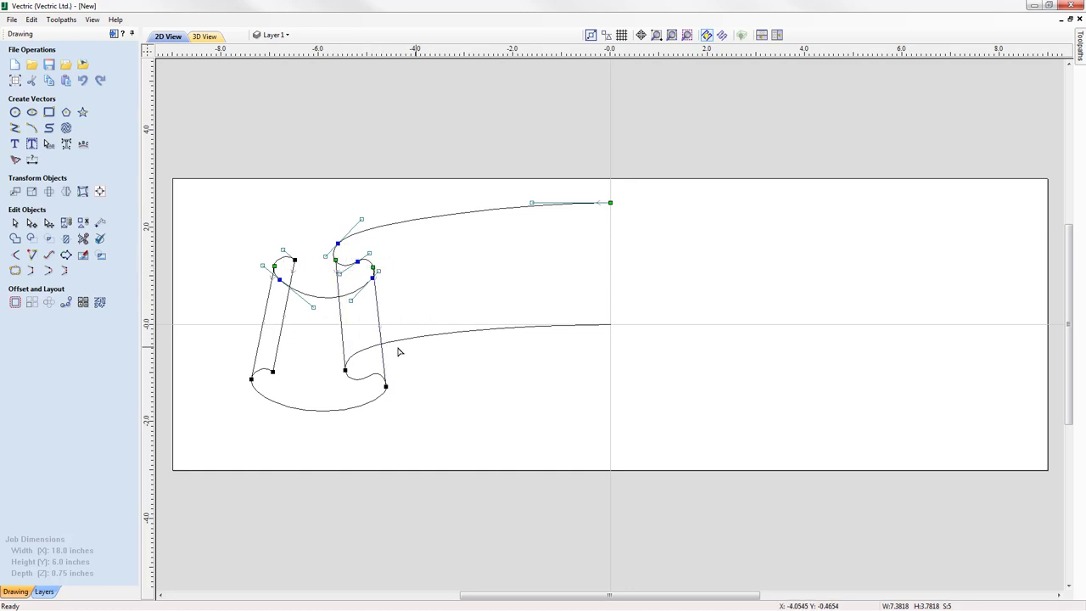
left_click(502, 429)
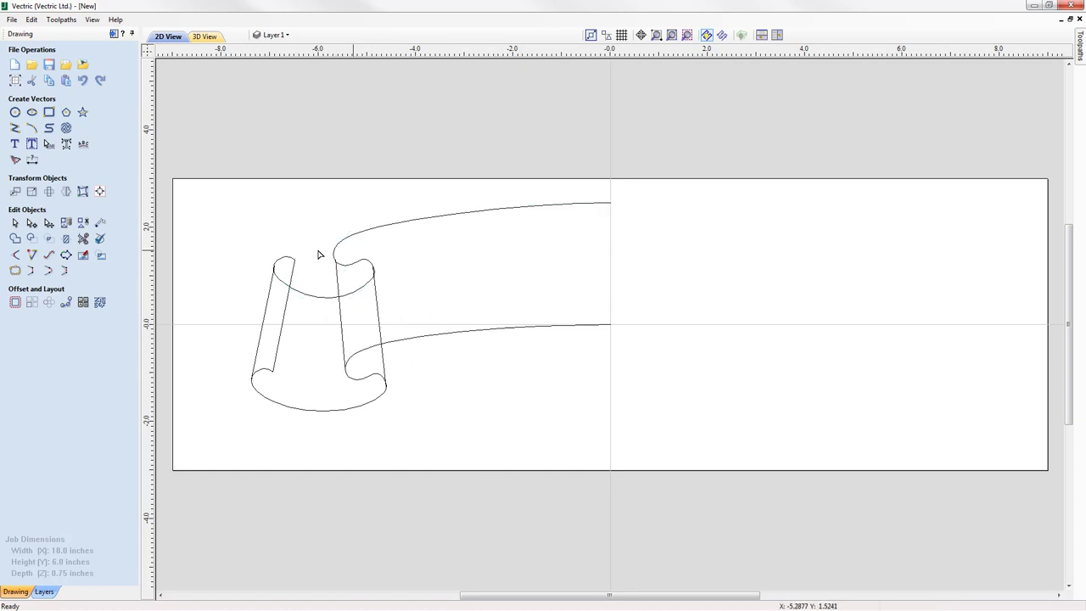
Step: Shift the upper curve's outer right fold node left and flatten its lower sweep, making the curve about 6.95 by 1.88 inches
left_click(348, 297)
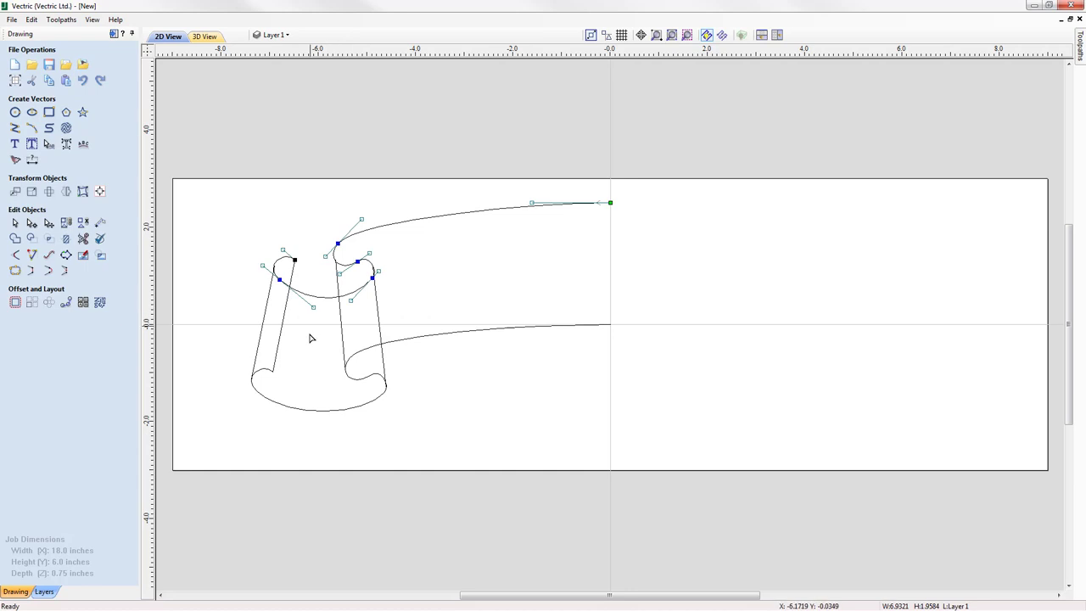
left_click(371, 277)
left_click_drag(372, 278, 368, 277)
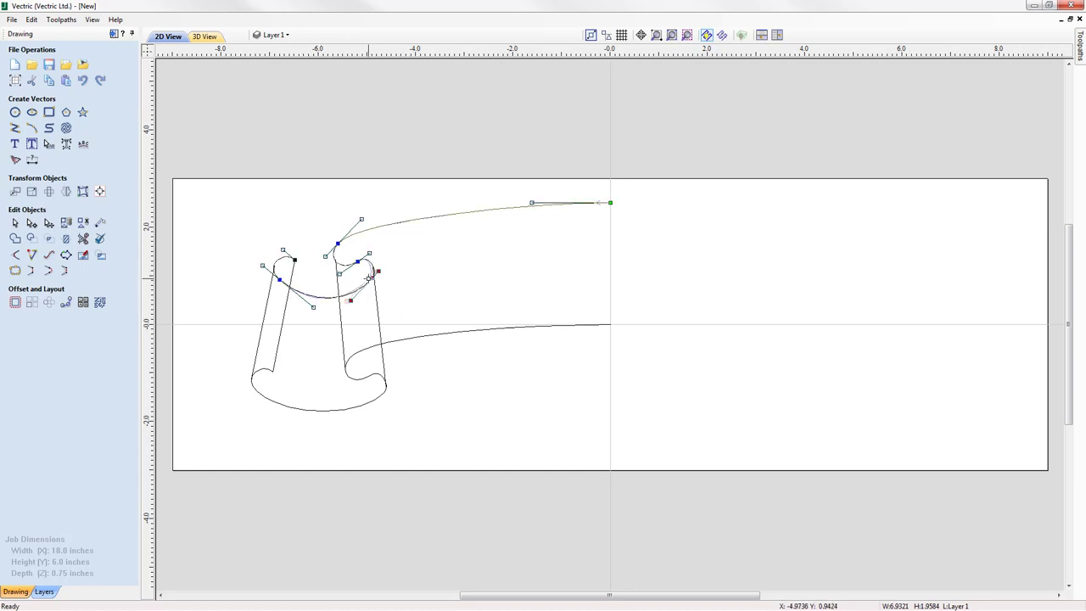
left_click_drag(312, 307, 314, 304)
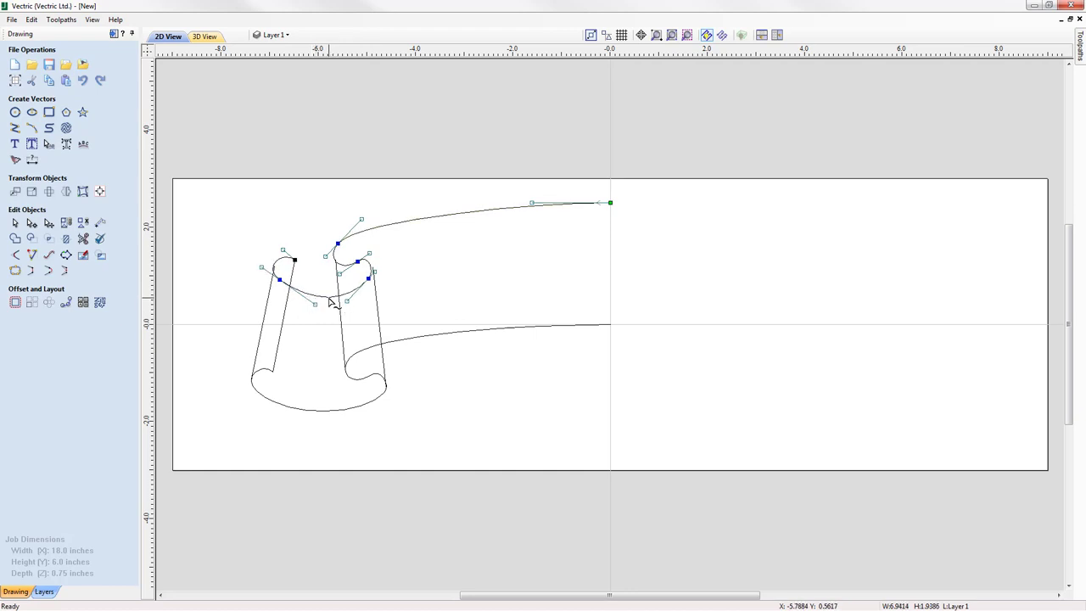
left_click_drag(328, 295, 328, 292)
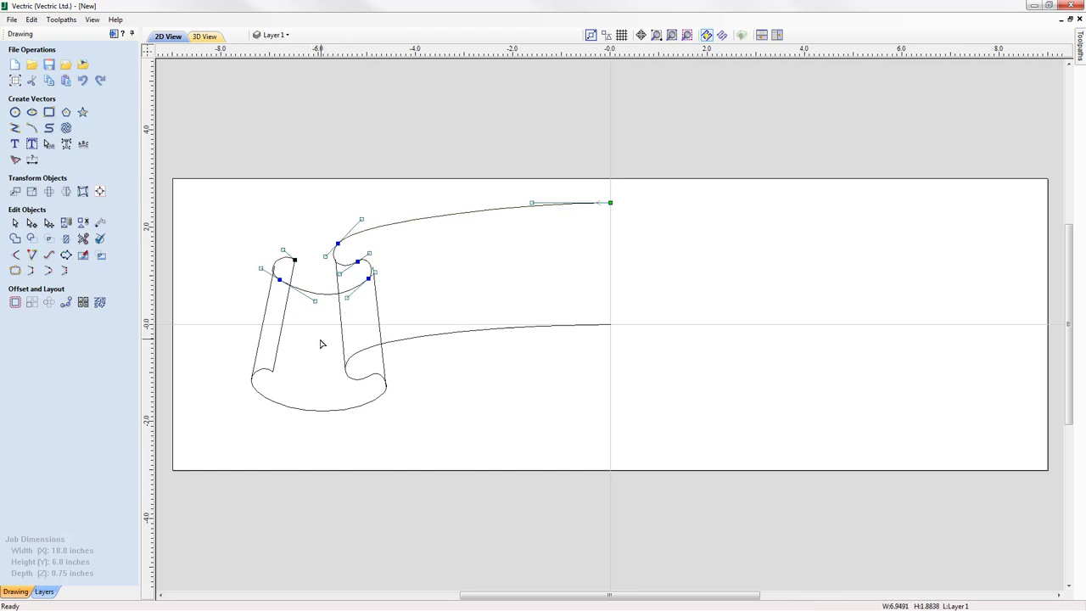
key("Escape")
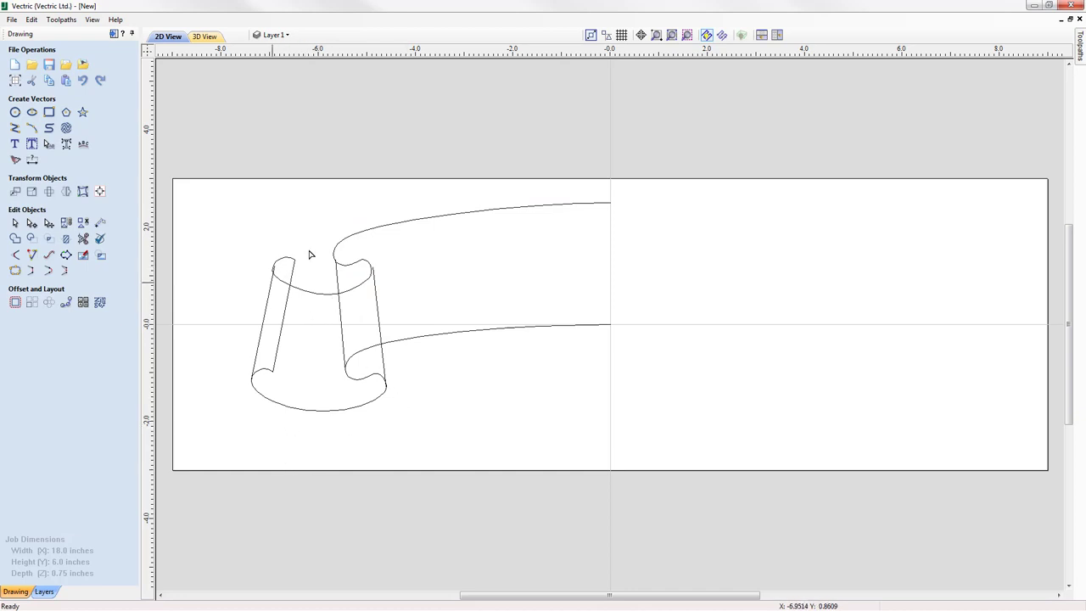
Step: Refine the upper curve's inner fold tangent and nudge its outer right fold node left, making the curve about 6.95 by 1.85 inches
left_click(352, 266)
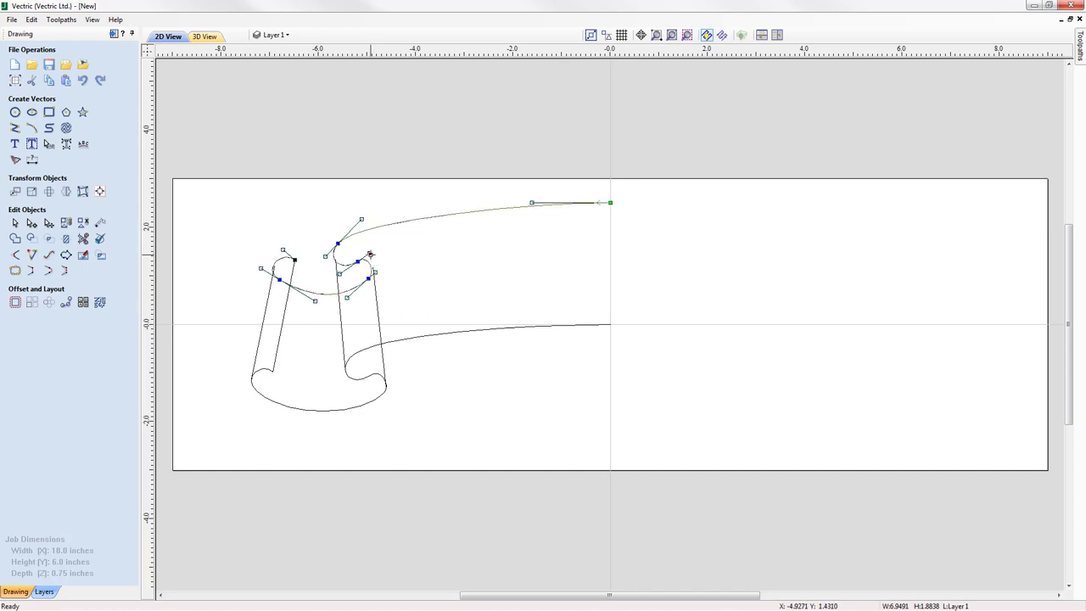
mouse_move(370, 254)
left_mouse_down()
mouse_move(363, 270)
mouse_move(354, 257)
left_mouse_up()
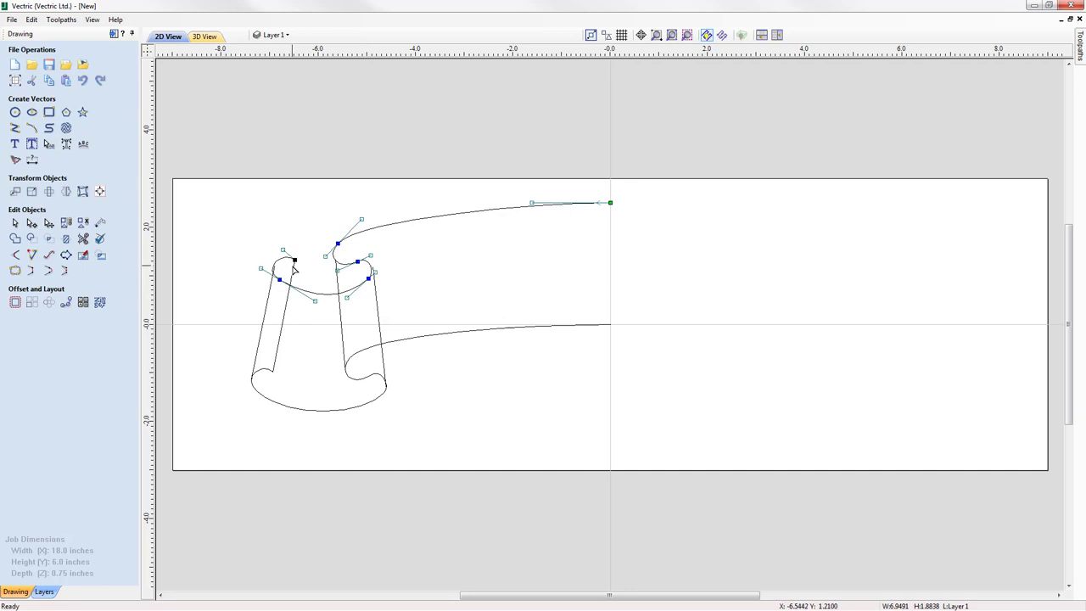
left_click(367, 278)
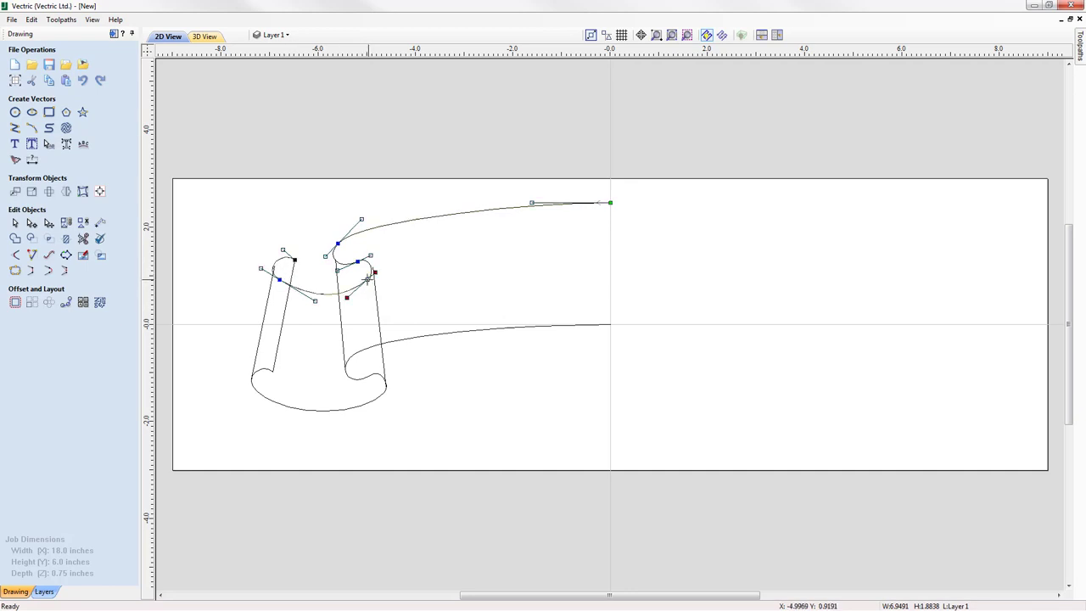
left_click(345, 295)
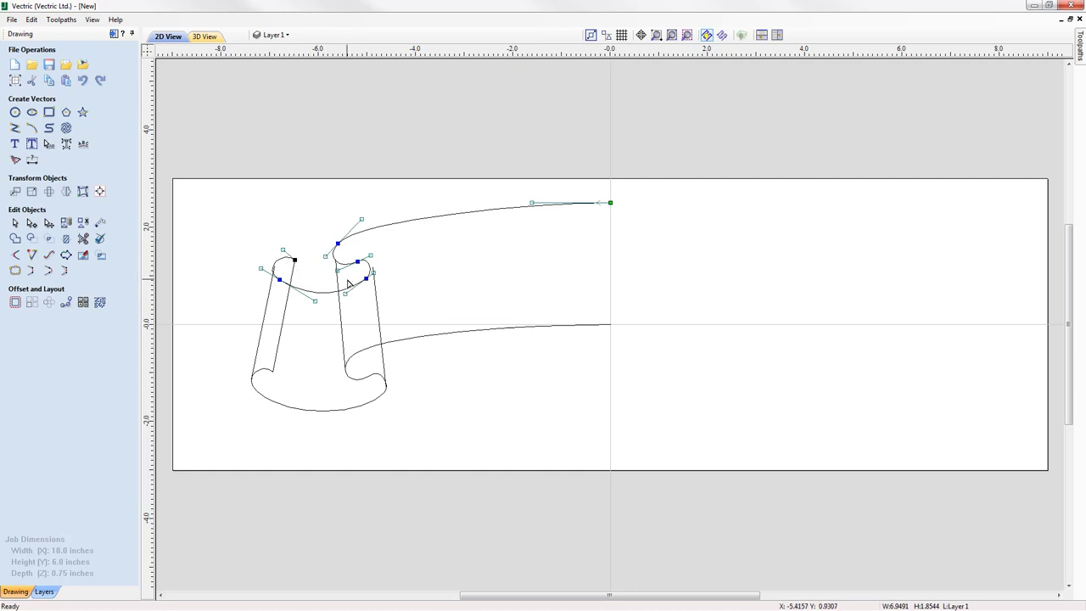
key("Escape")
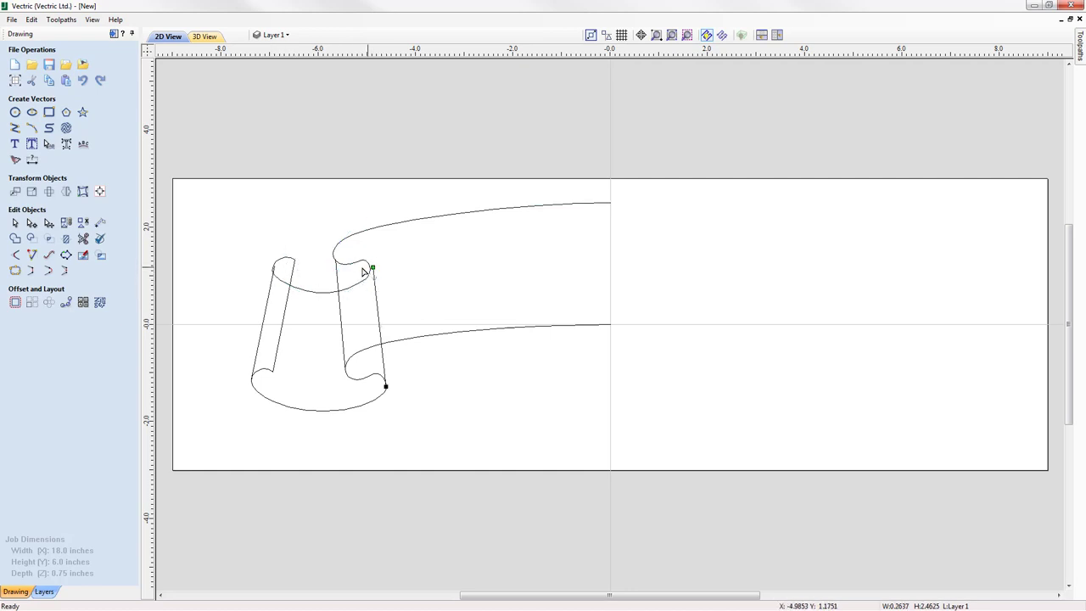
Step: Realign the upper ends of the two right fold lines and the far left line with the edges of the upper curve
left_click(345, 370)
left_click(333, 257)
left_click(385, 386)
left_click(371, 264)
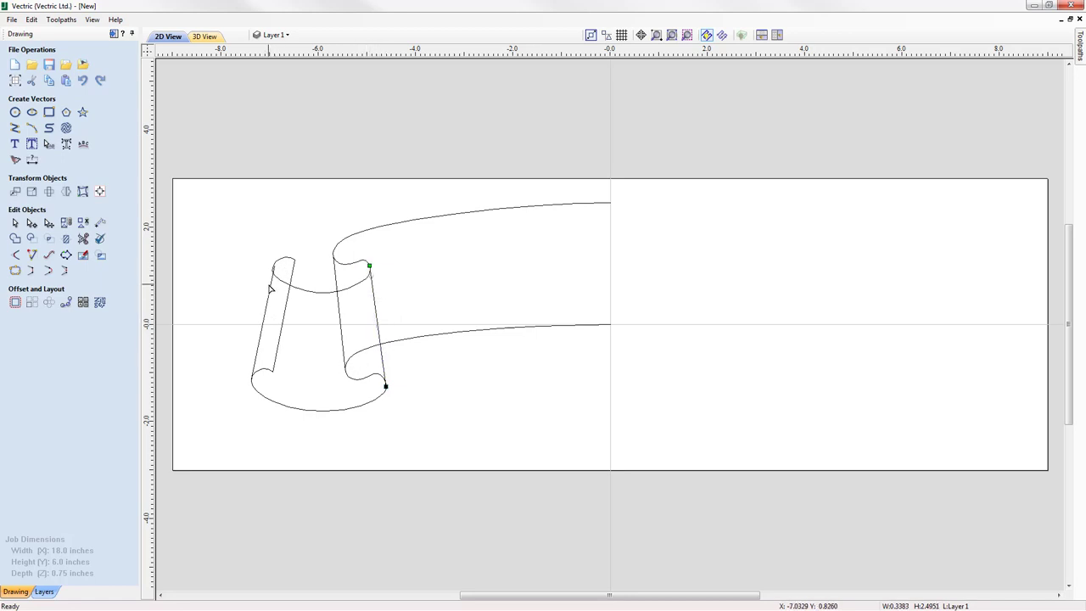
left_click(252, 379)
left_click(273, 269)
key("Escape")
Step: Nudge the upper curve's curled end right, flatten its lower sweep to about 6.94 by 1.81 inches, and reattach the curled-end line
left_click(285, 262)
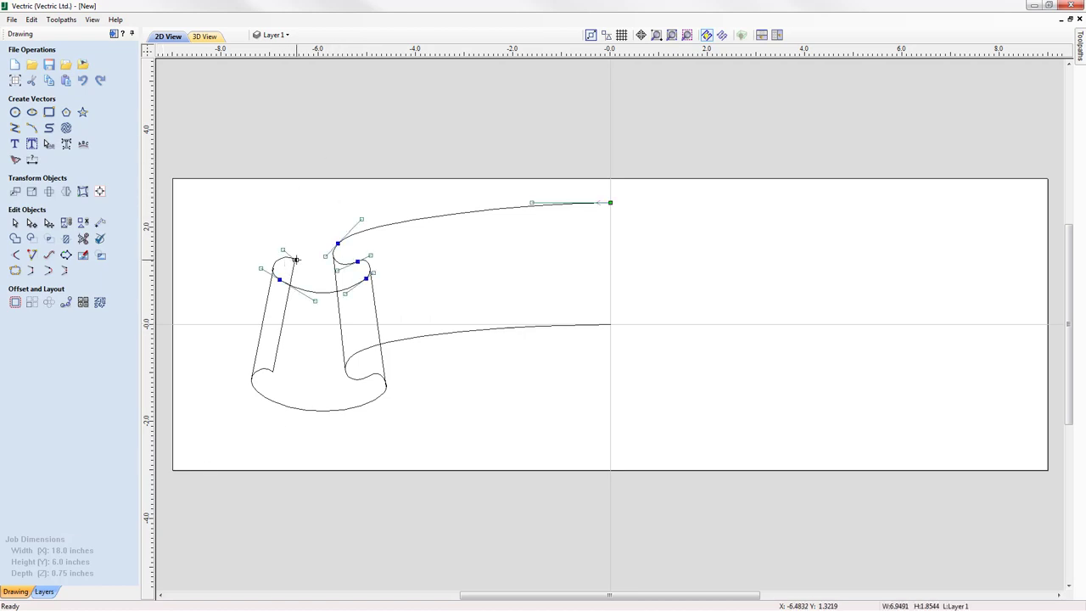
left_click_drag(297, 260, 299, 261)
left_click_drag(314, 301, 315, 295)
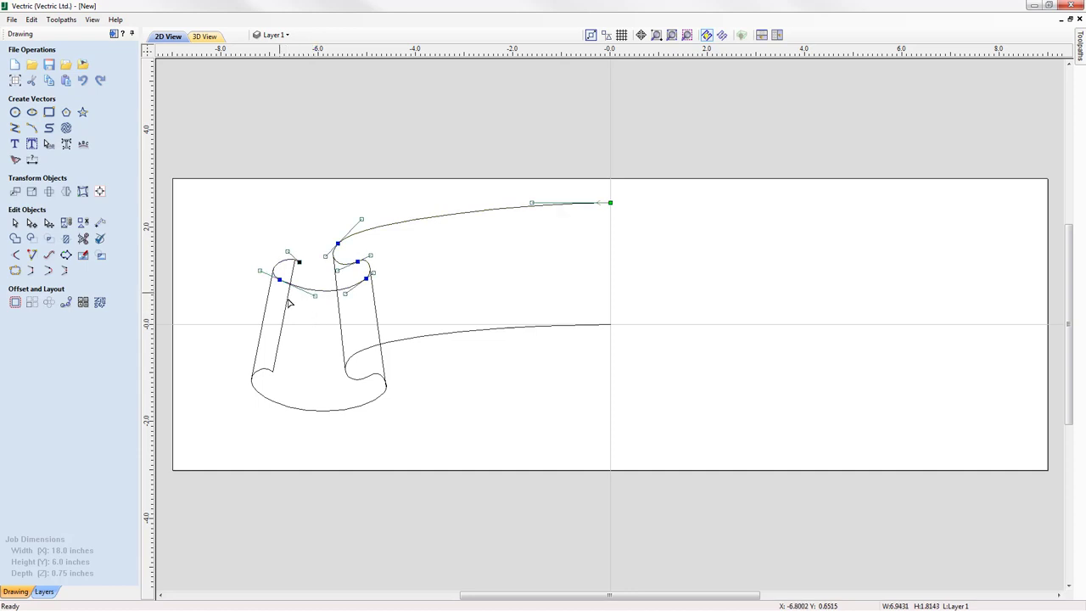
key("Escape")
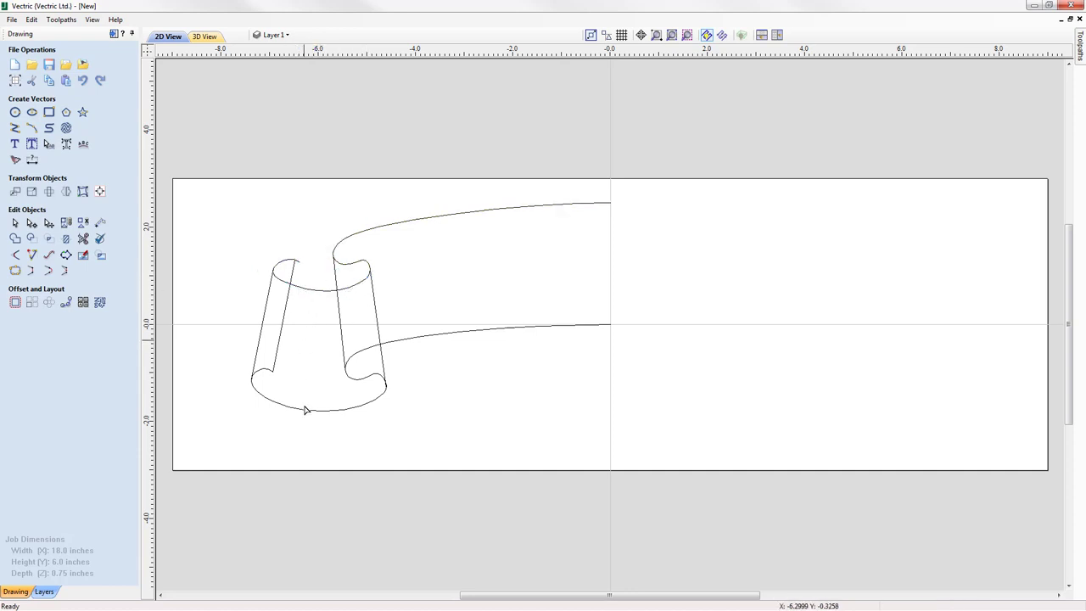
left_click(295, 261)
key("Escape")
key("Escape")
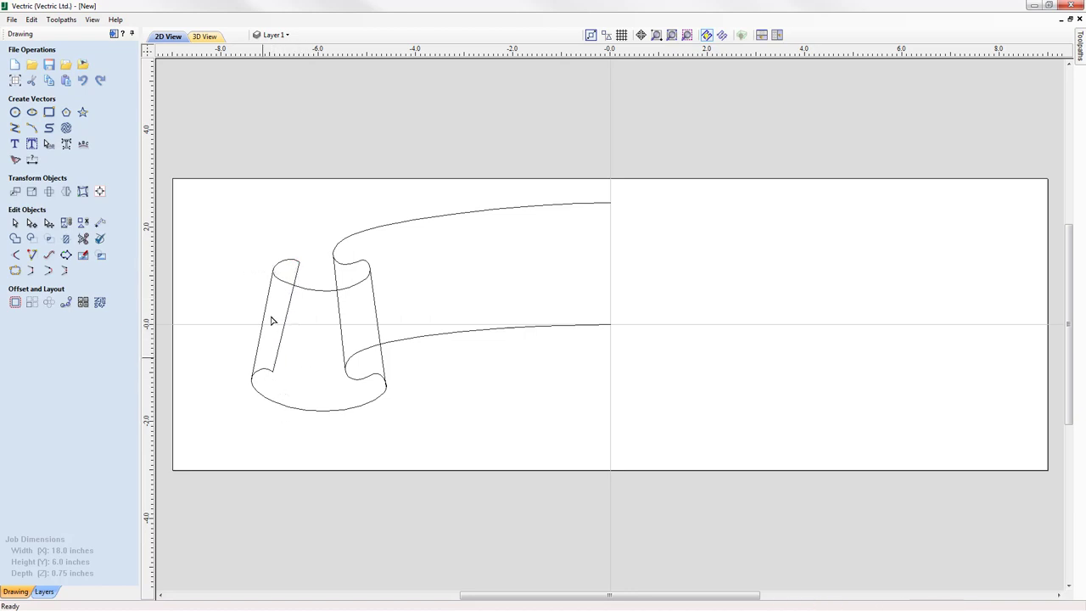
Step: Lower the upper curve's lower-left node slightly and realign the far left line's upper end with the curl's outer edge
left_click(309, 292)
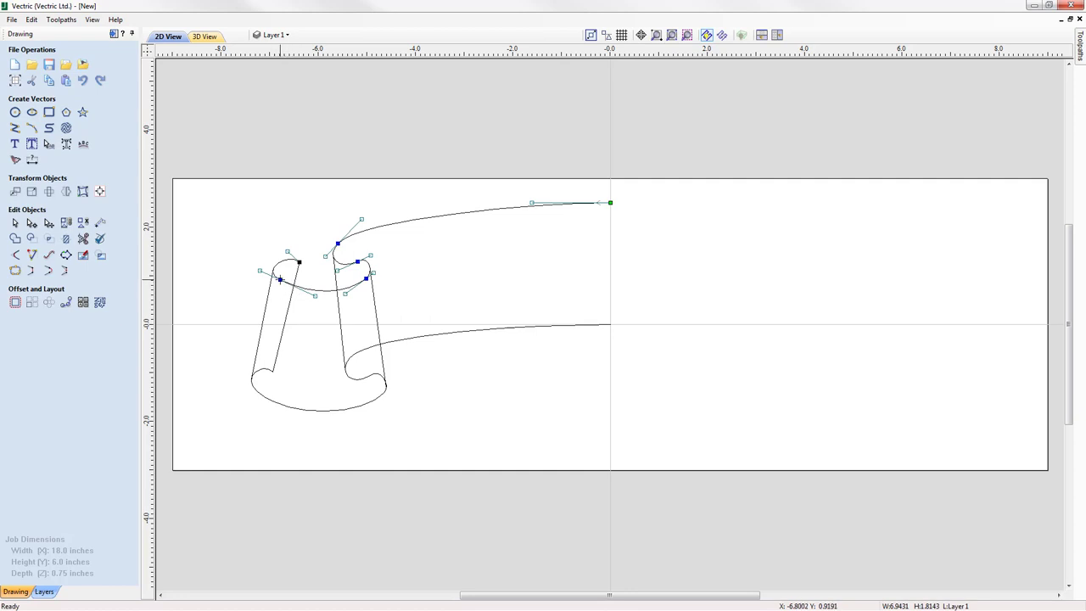
left_click_drag(289, 294, 288, 295)
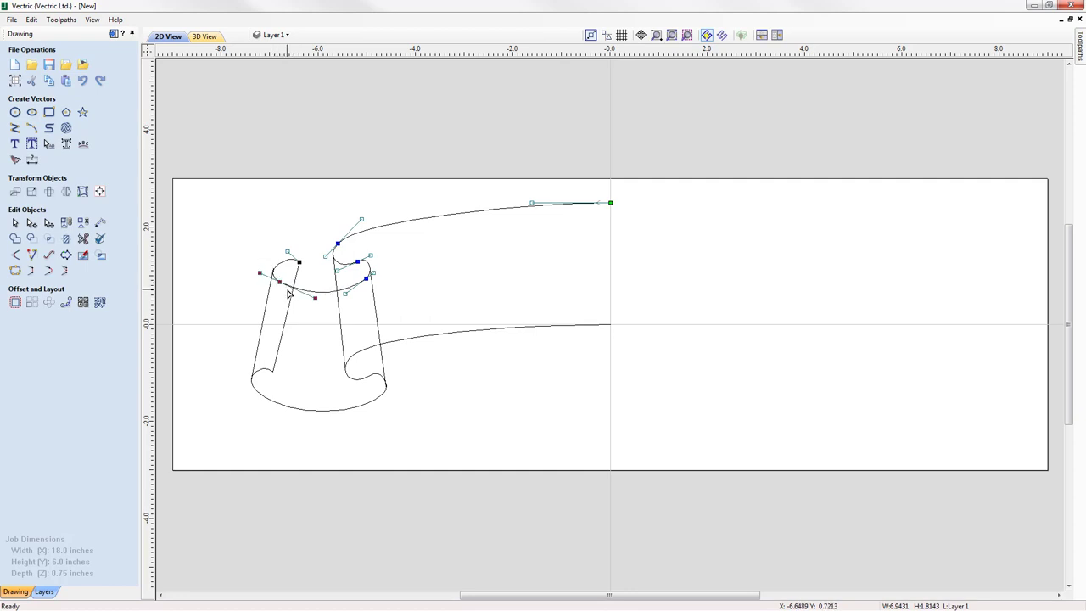
left_click(288, 319)
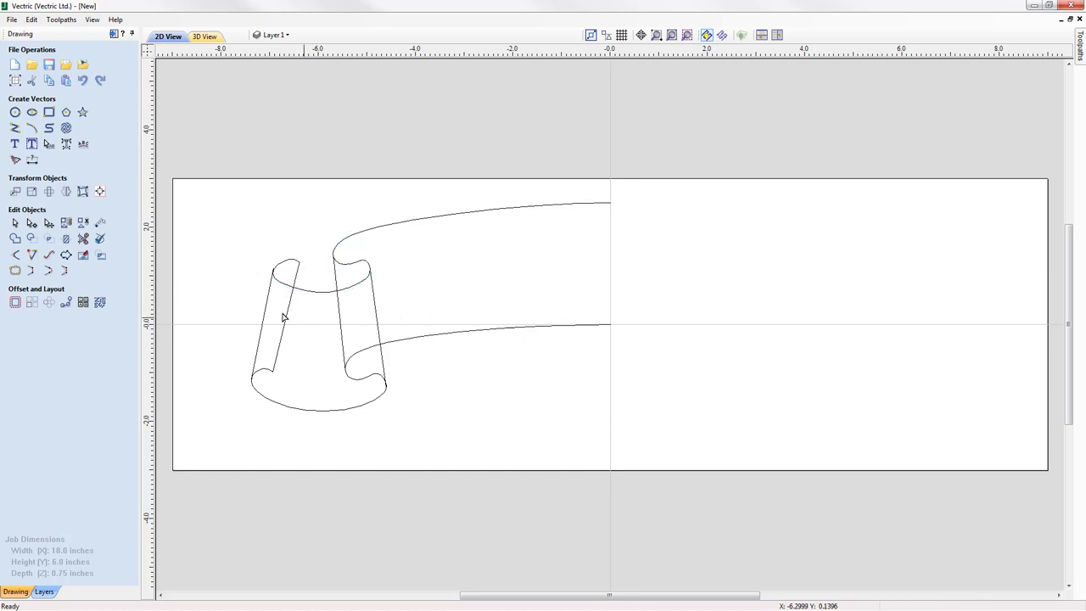
left_click(270, 290)
left_click_drag(273, 270, 272, 273)
left_click(309, 317)
Step: Lower the upper curve's curled end, making the curve about 6.95 by 1.84 inches, and rejoin the inner line's upper end to it
left_click(297, 266)
left_click_drag(299, 266, 292, 263)
left_click(297, 261)
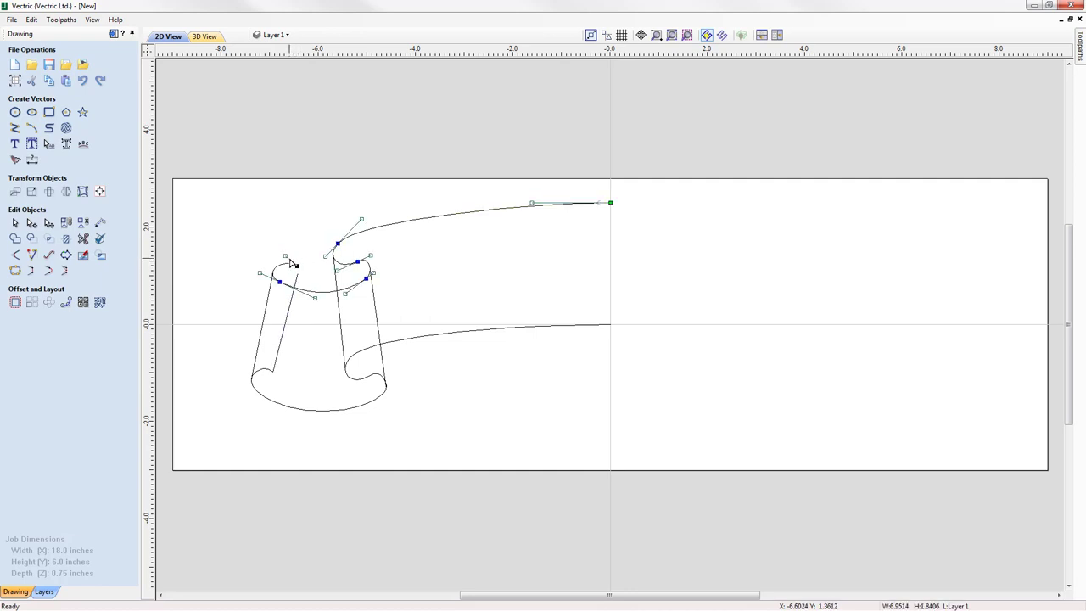
left_click(297, 275)
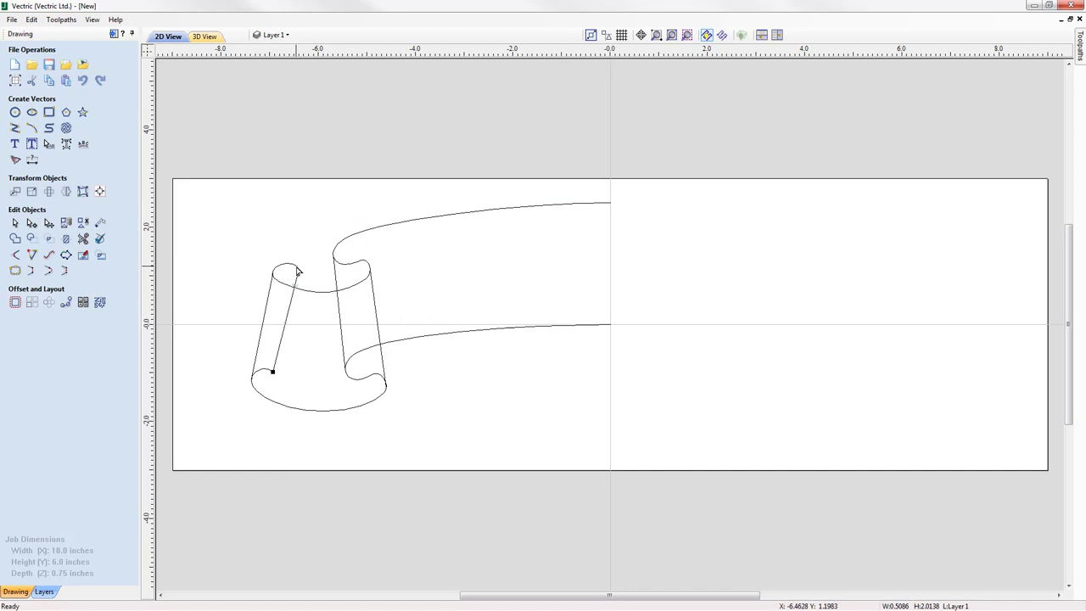
left_click_drag(296, 274, 296, 264)
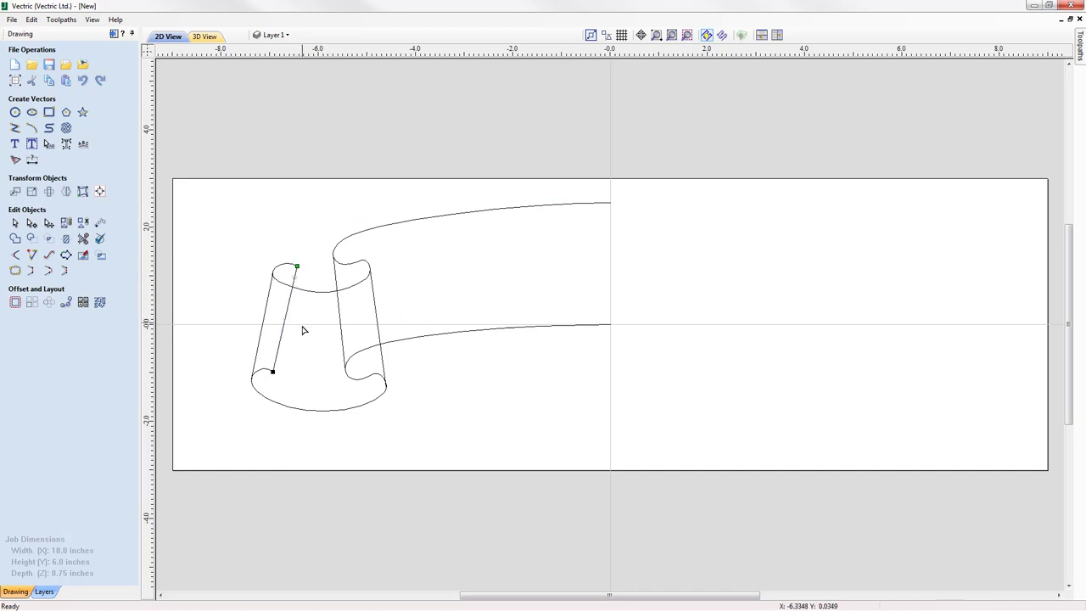
Step: Move the lower curve's curled end slightly right and down and bring the inner line's lower end to meet it
left_click(262, 376)
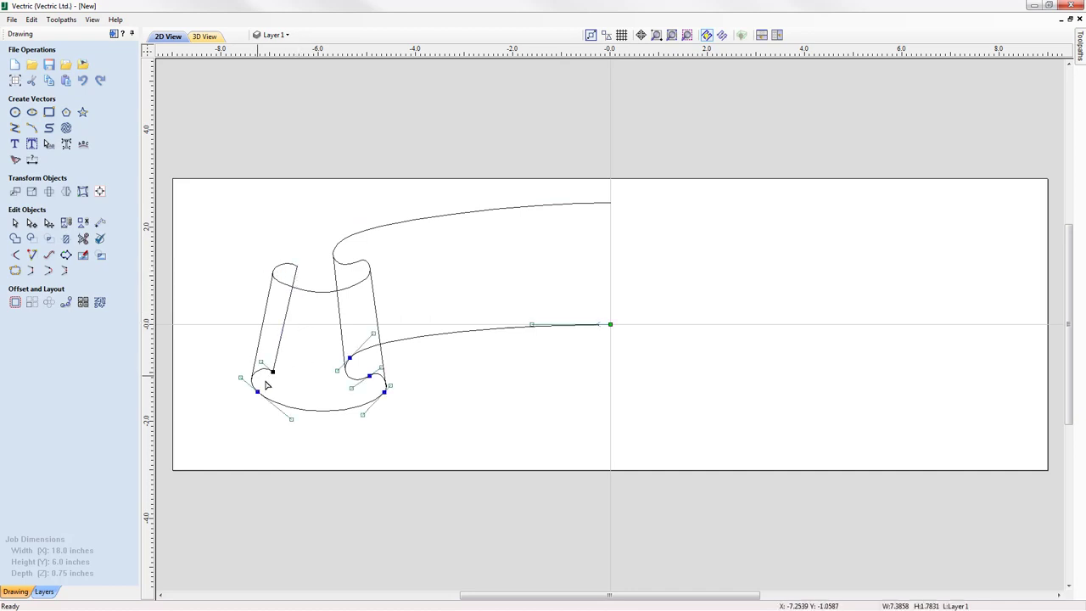
left_click_drag(271, 371, 276, 375)
left_click(276, 370)
left_click(250, 436)
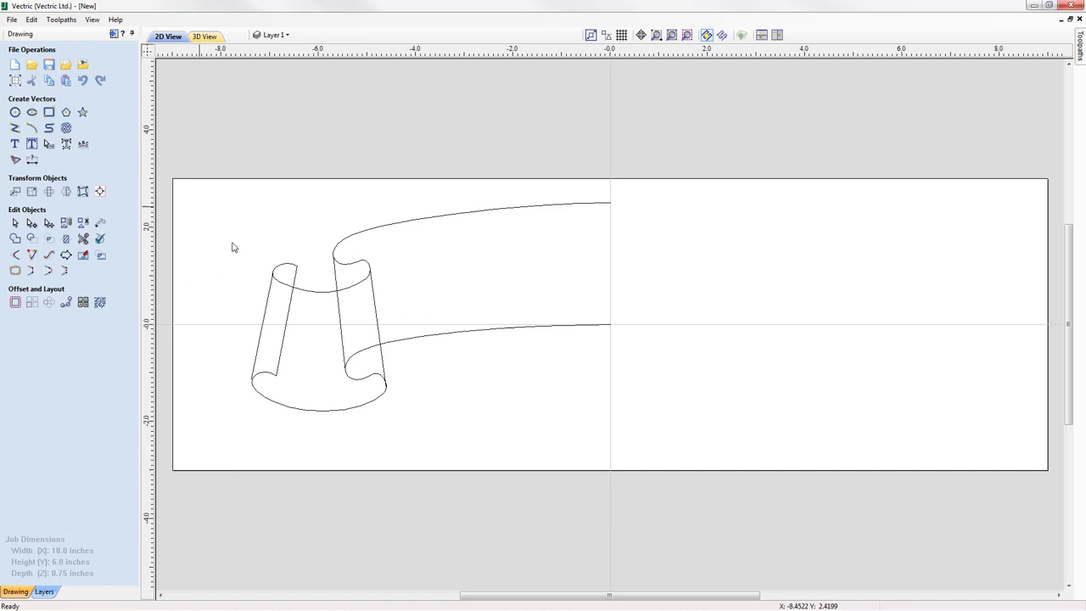
Step: Delete the four lines connecting the upper and lower ribbon curves
left_click(266, 314)
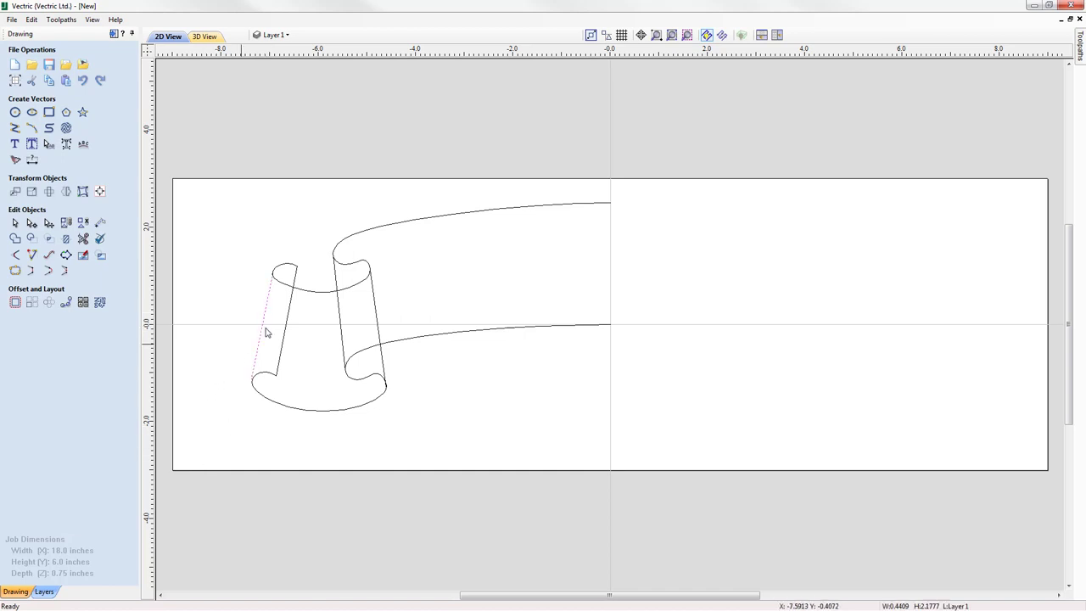
left_click(289, 316, "shift")
left_click(342, 315, "shift")
left_click(376, 310, "shift")
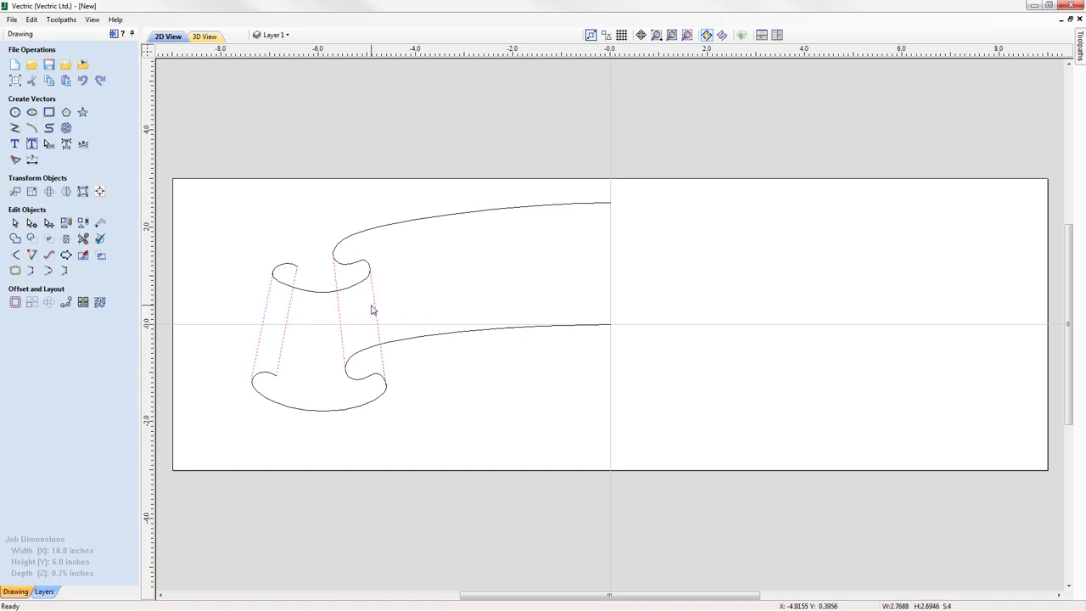
key("Delete")
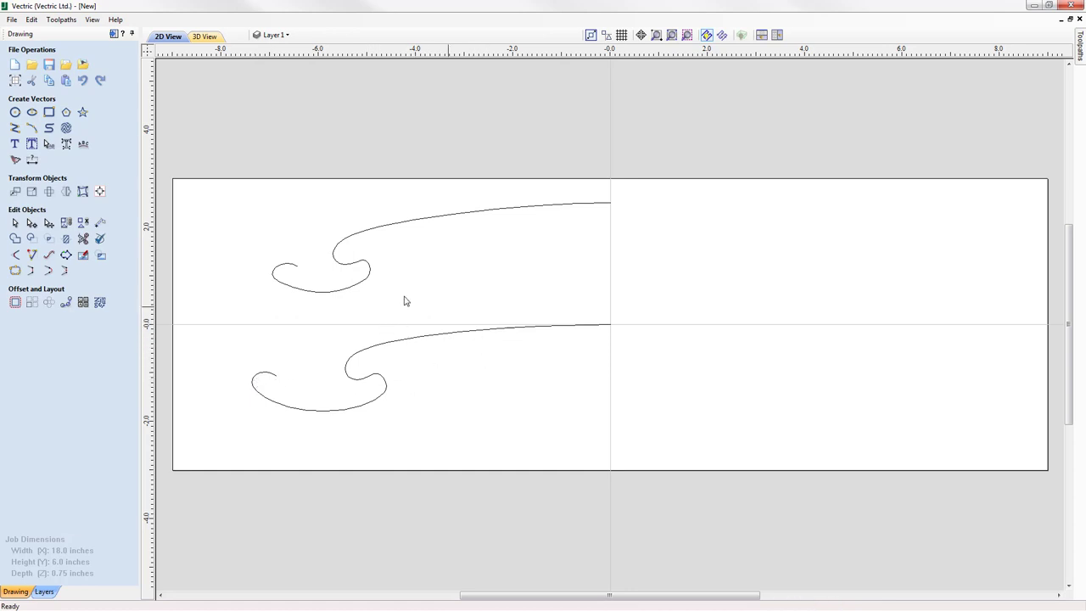
Step: Open both ribbon curves for node editing and cut the upper curve at the leftmost point of its inner fold
left_click(406, 346)
left_click(358, 288, "shift")
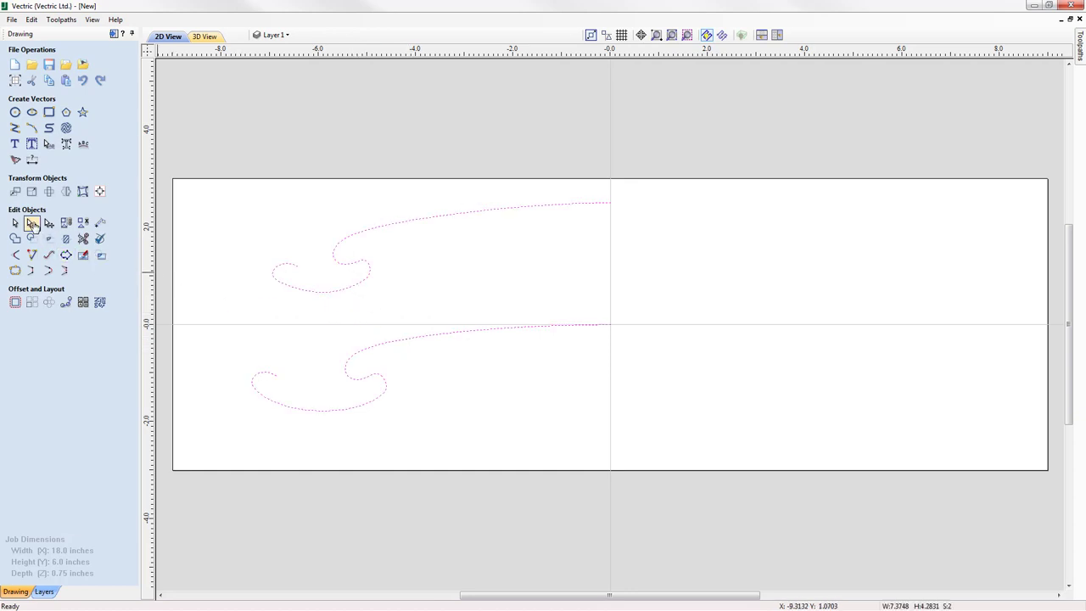
left_click(31, 223)
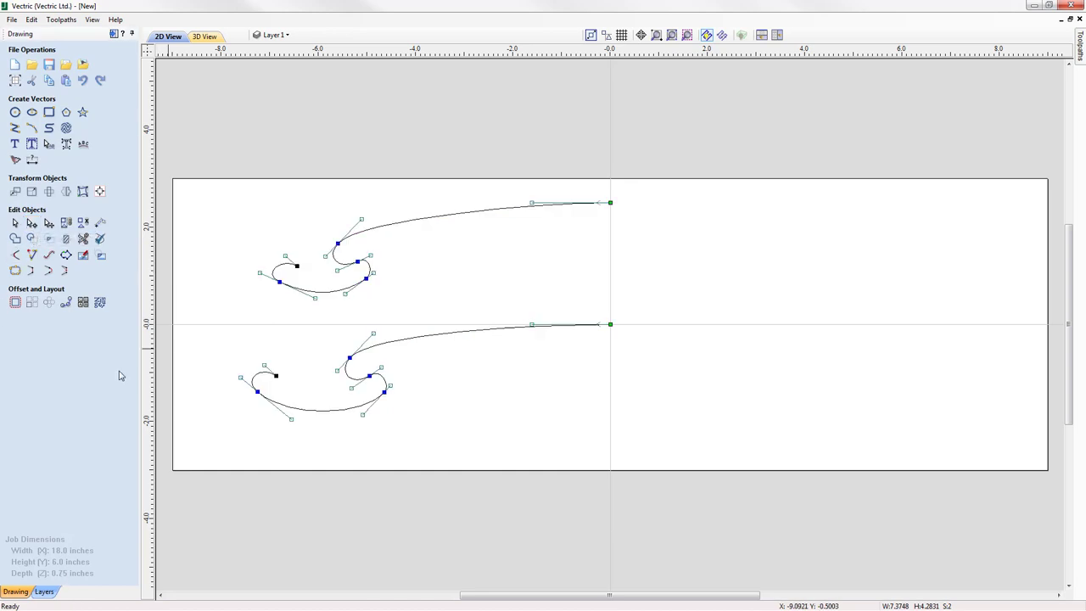
scroll(194, 274, "up", 1)
scroll(188, 303, "up", 1)
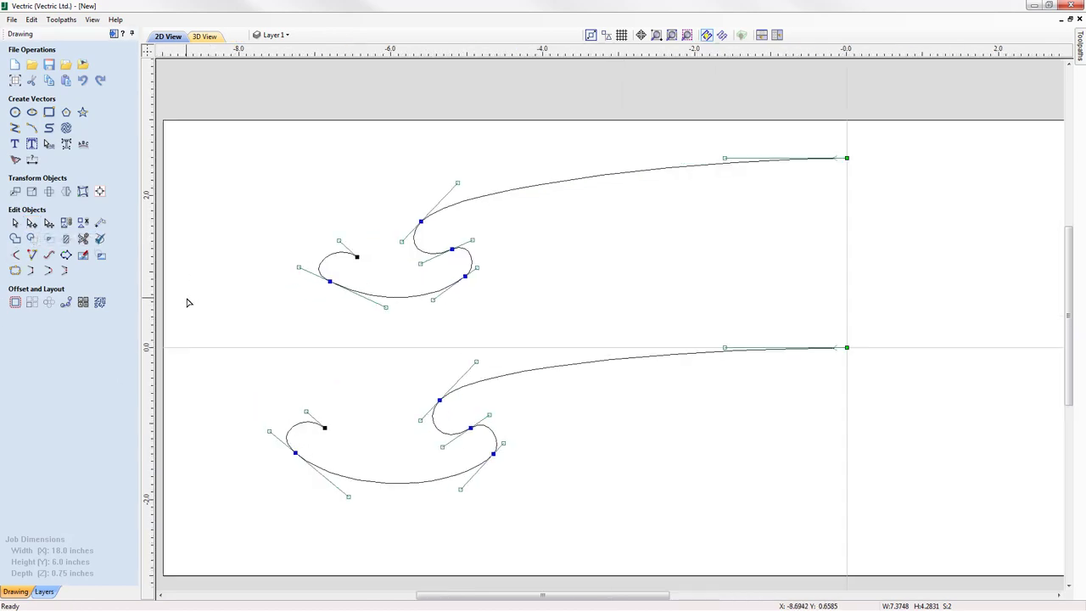
scroll(187, 314, "up", 1)
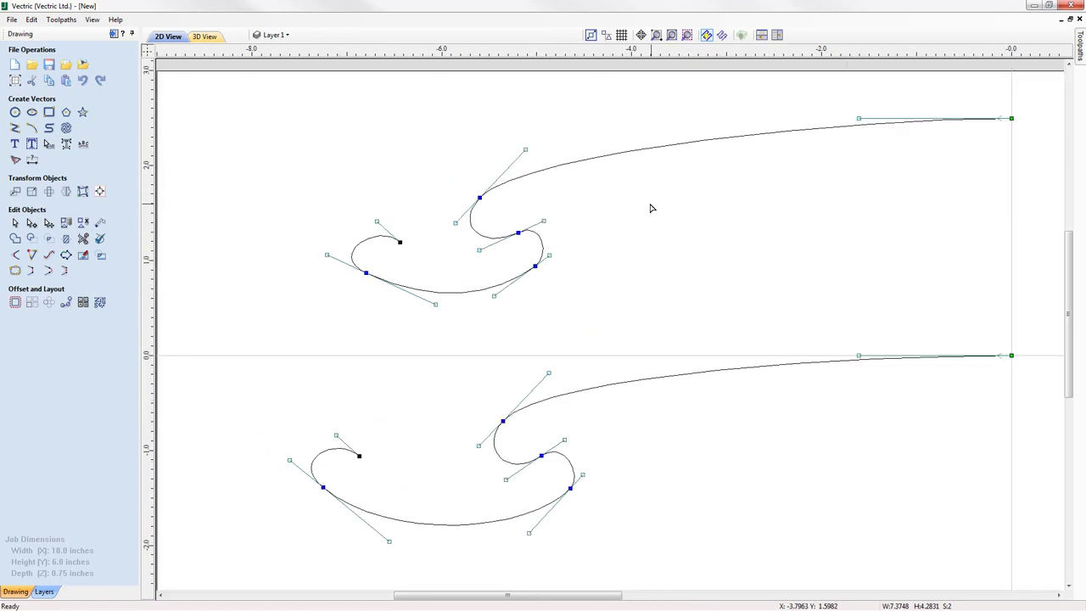
right_click(473, 224)
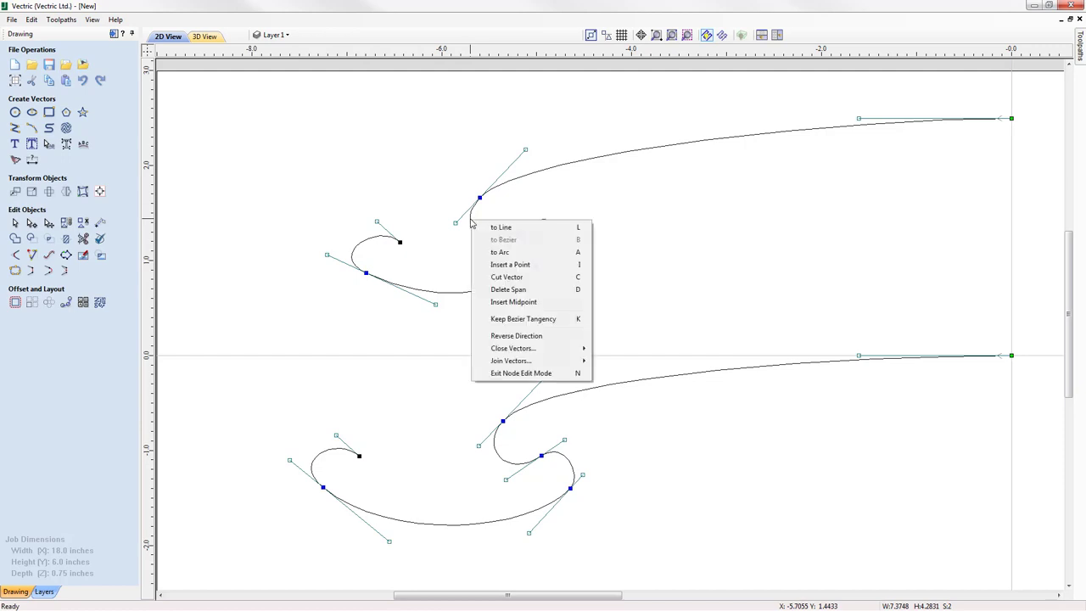
left_click(530, 281)
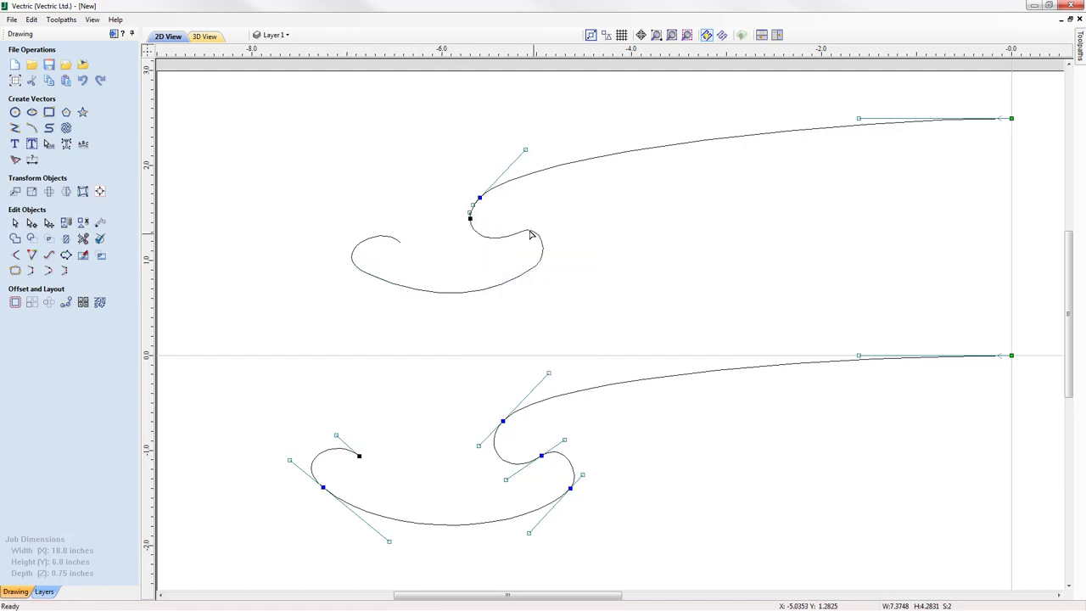
Step: Cut the upper curve at the rightmost point of its outer fold and at the leftmost point of its curled end
left_click(546, 266)
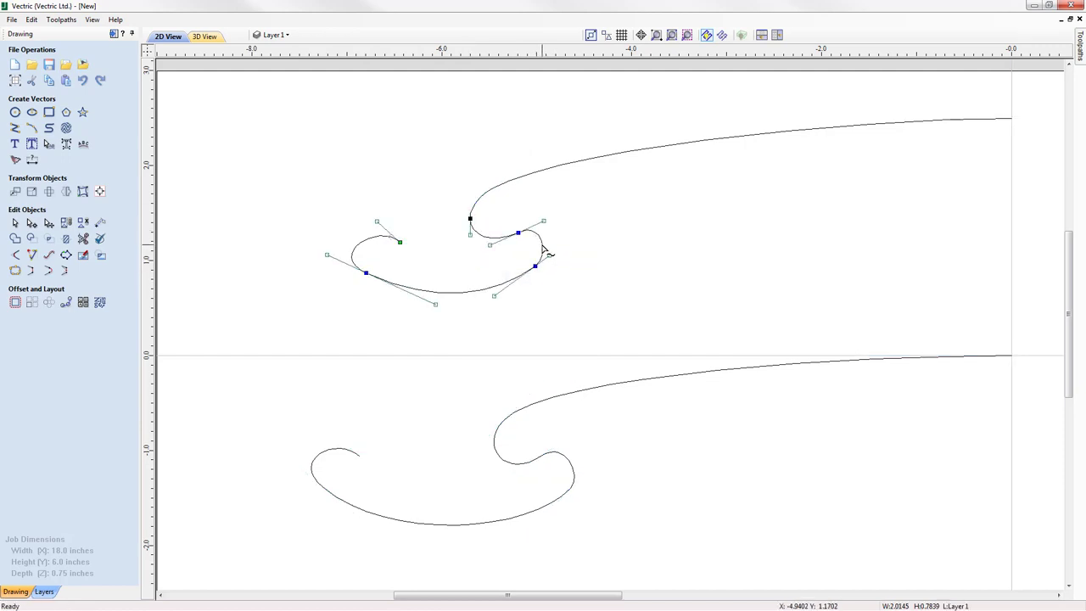
right_click(544, 247)
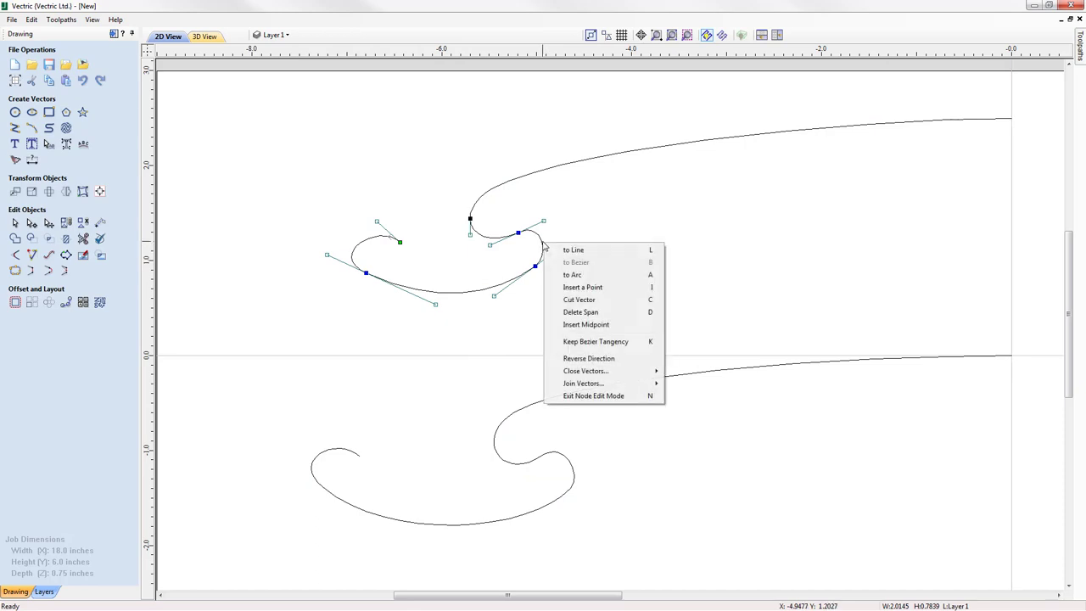
left_click(589, 314)
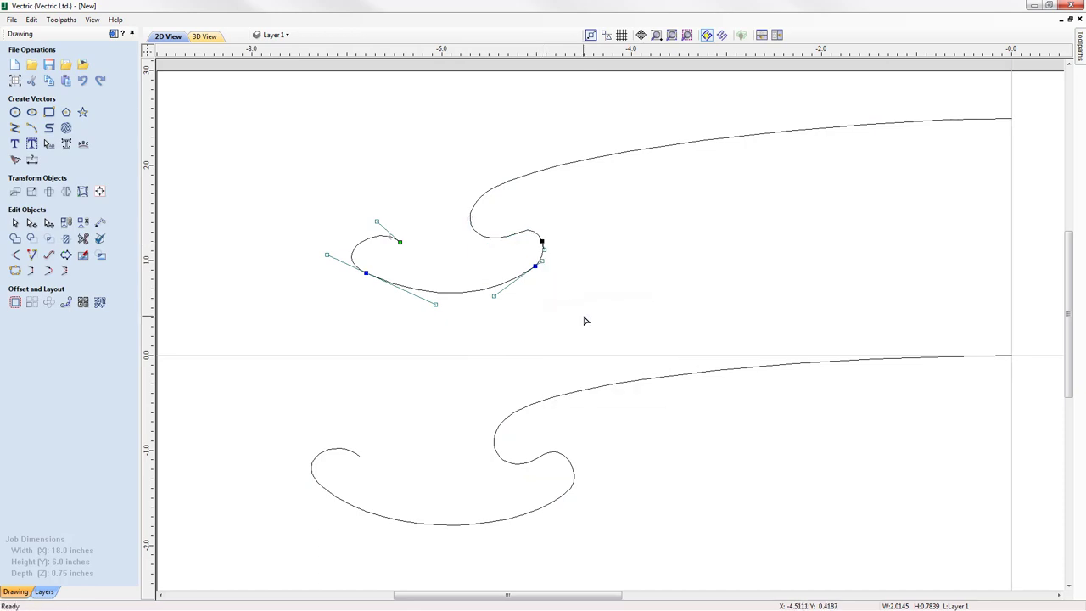
right_click(352, 257)
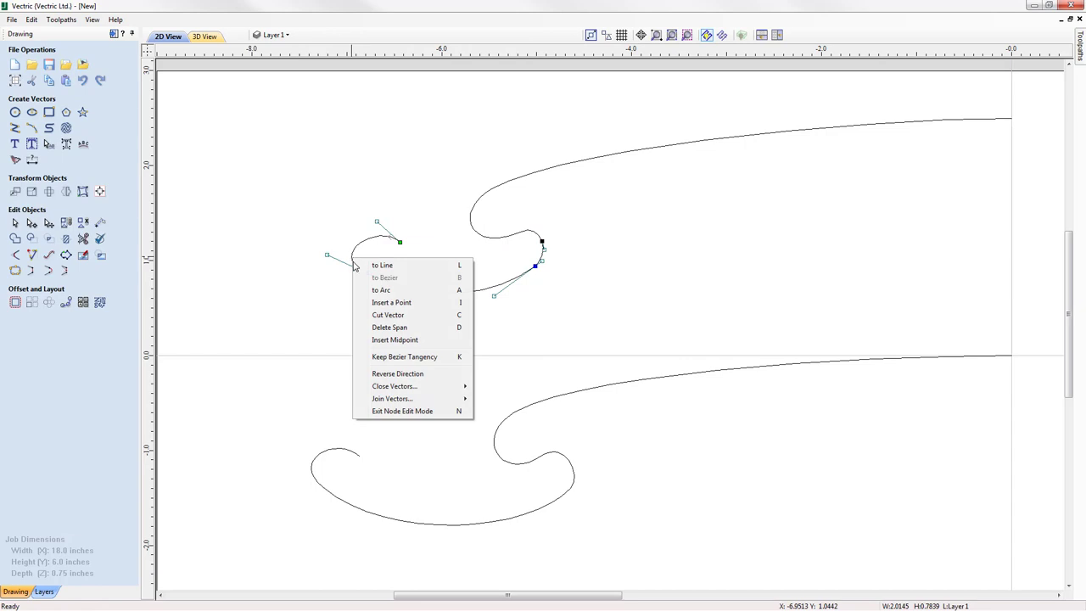
left_click(387, 316)
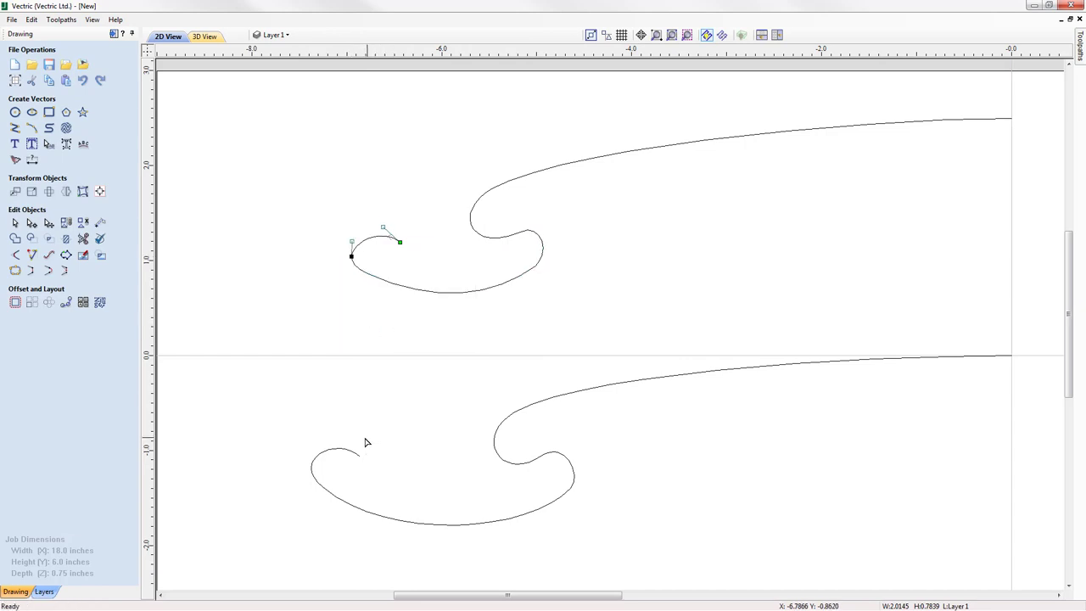
Step: Cut the lower curve at the leftmost point of its inner fold, the rightmost point of its outer fold and the leftmost point of its curl
left_click(584, 394)
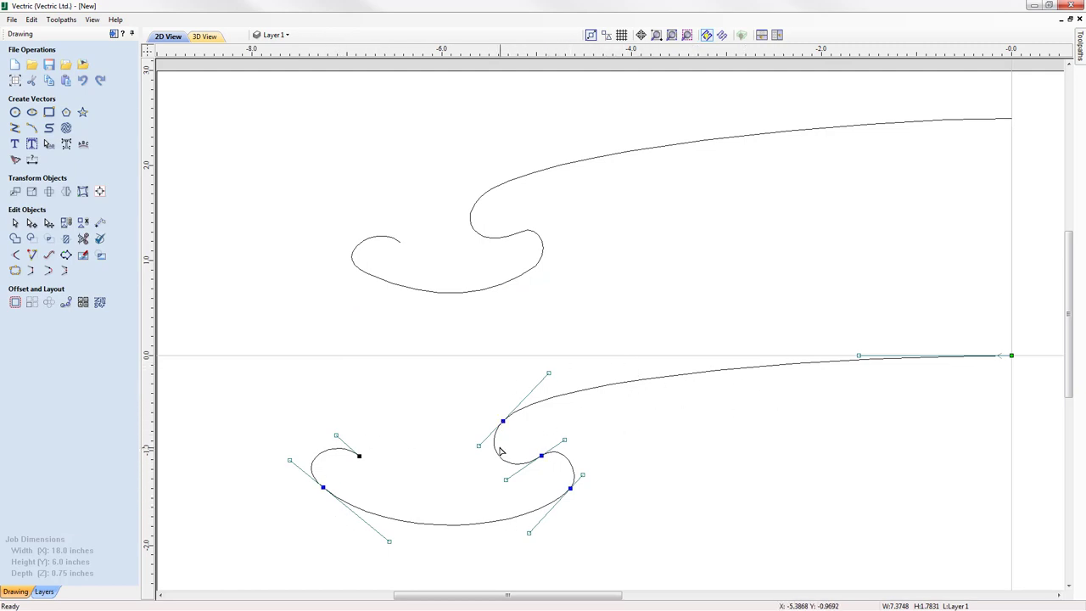
left_click(494, 443)
left_click(573, 469)
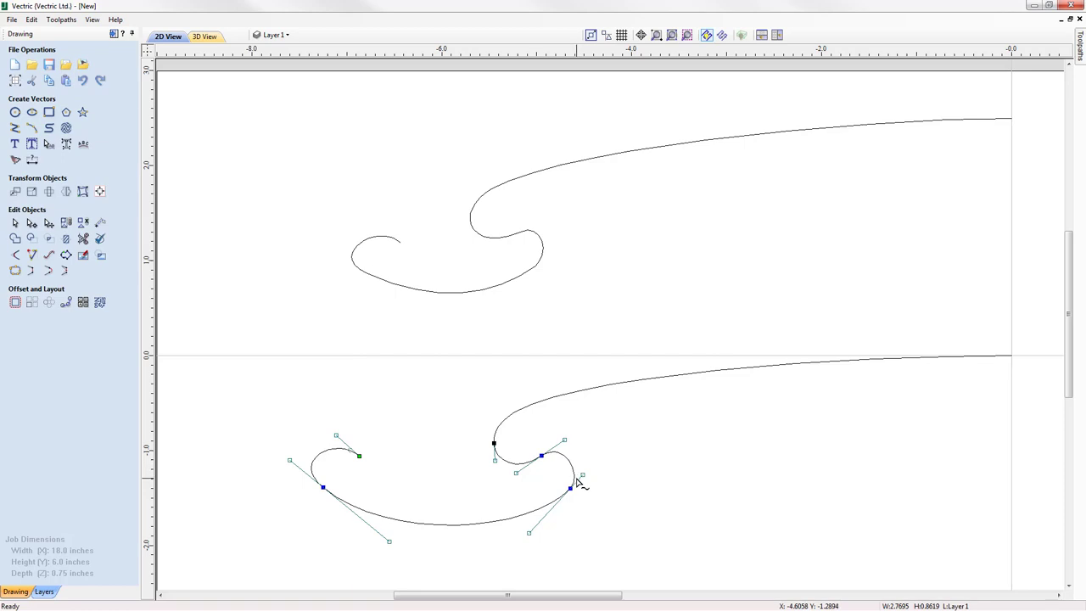
left_click(575, 477)
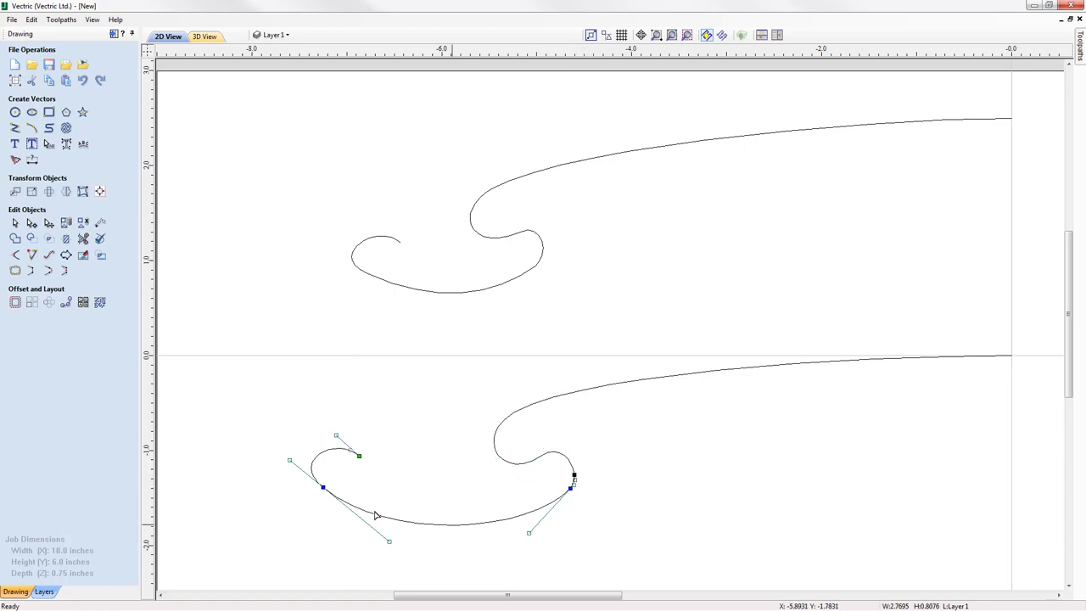
left_click(312, 467)
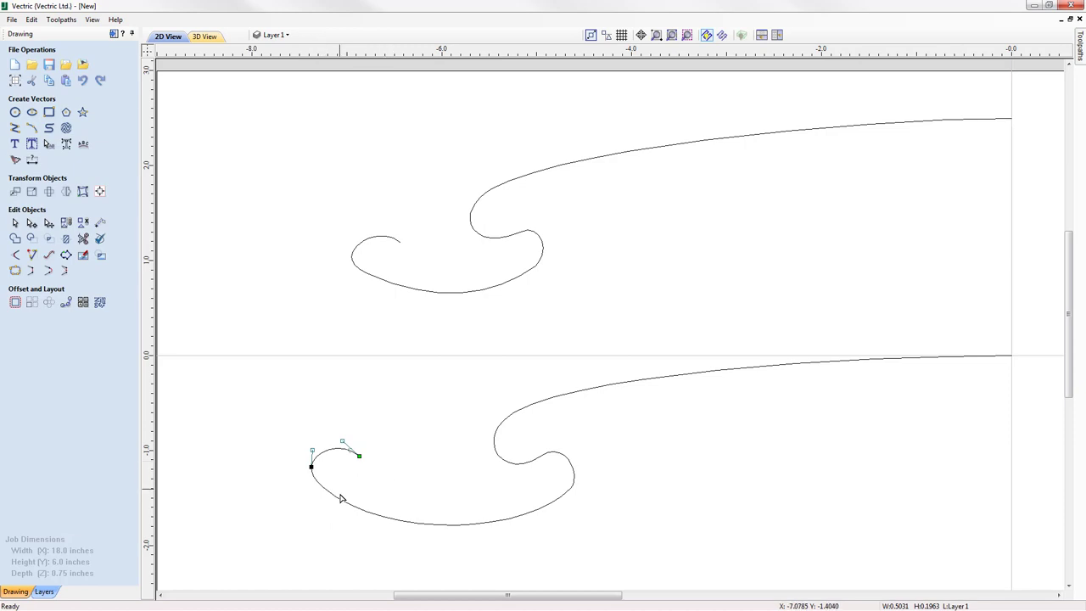
Step: Check the cut sections of the upper and lower curves by selecting them one at a time
left_click(346, 507)
key("Escape")
left_click(517, 467)
left_click(543, 403)
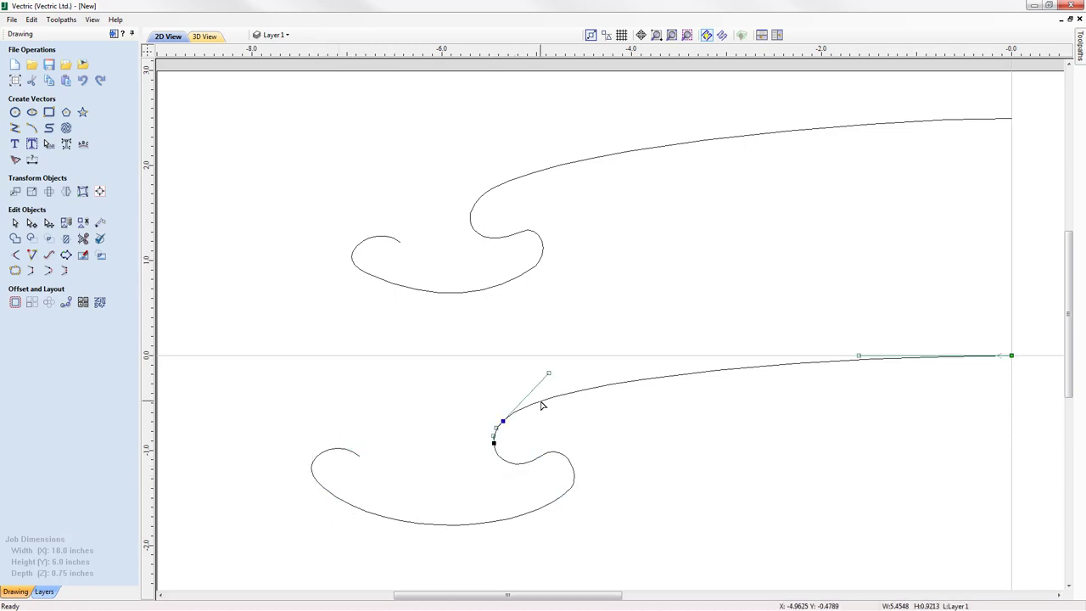
left_click(380, 241)
left_click(389, 286)
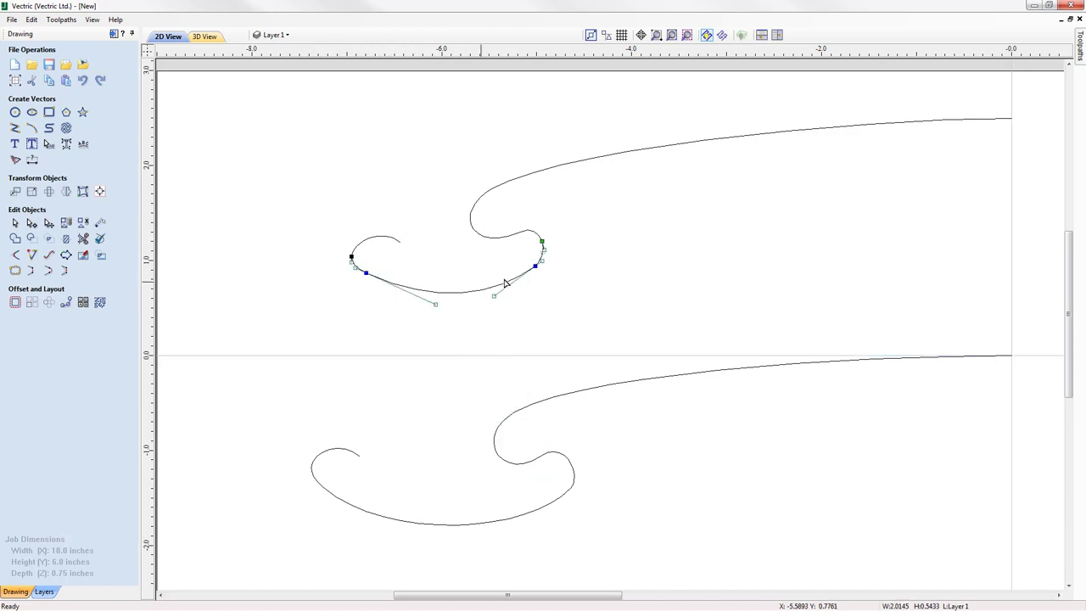
left_click(521, 239)
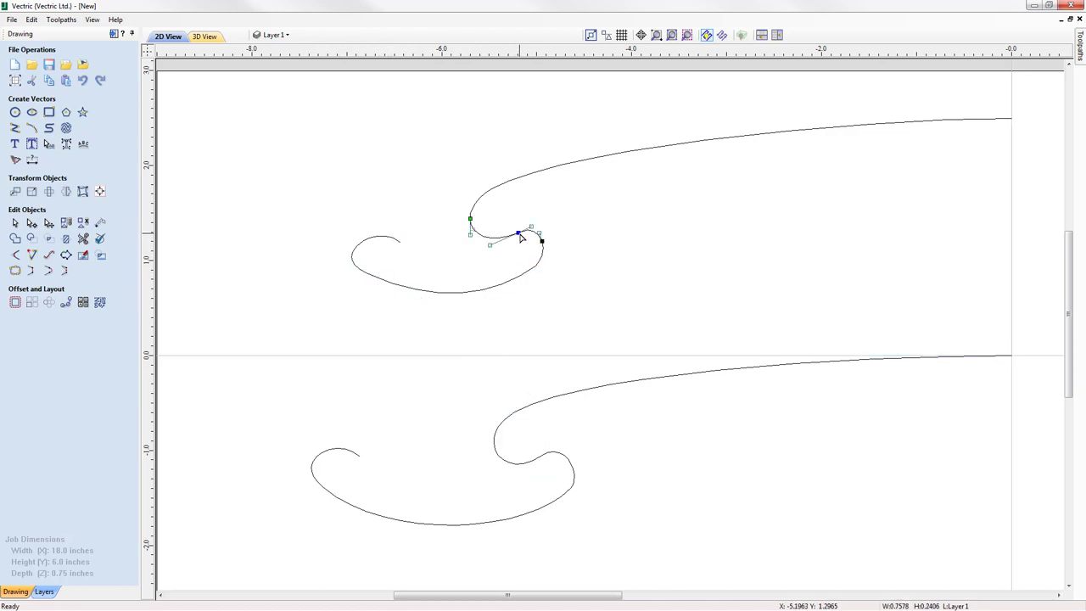
left_click(528, 174)
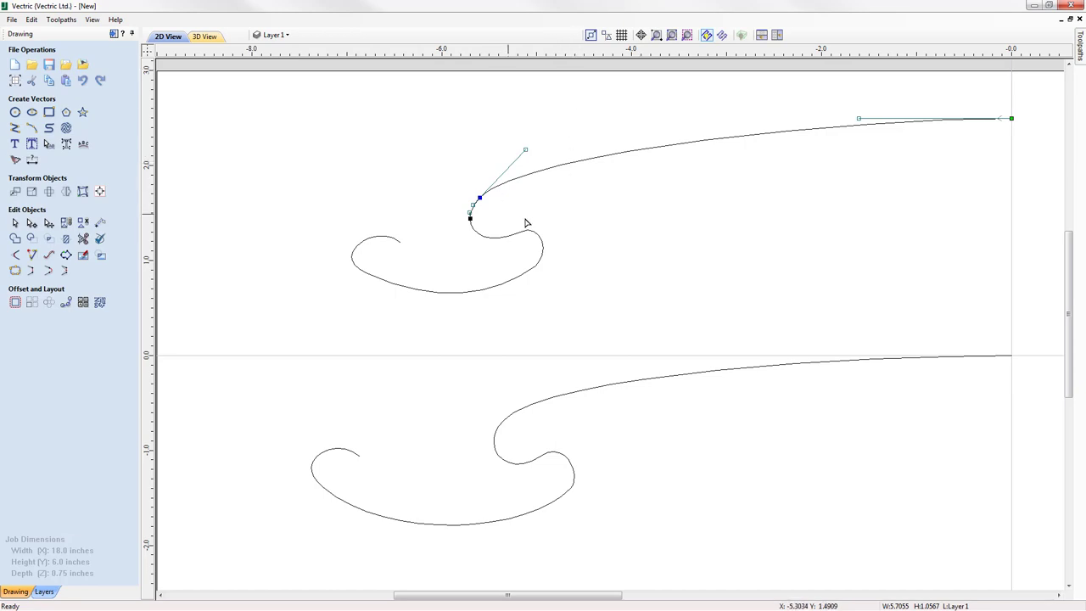
Step: Leave node editing and join the long upper and lower main spans with a straight line at their fold ends
left_click(15, 223)
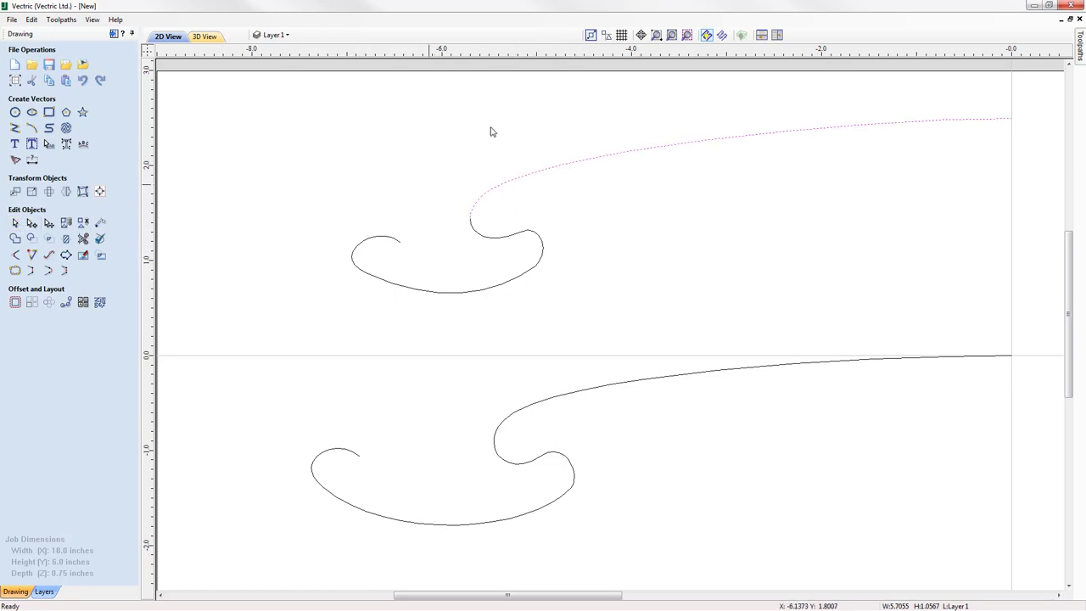
left_click(671, 35)
left_click(376, 218)
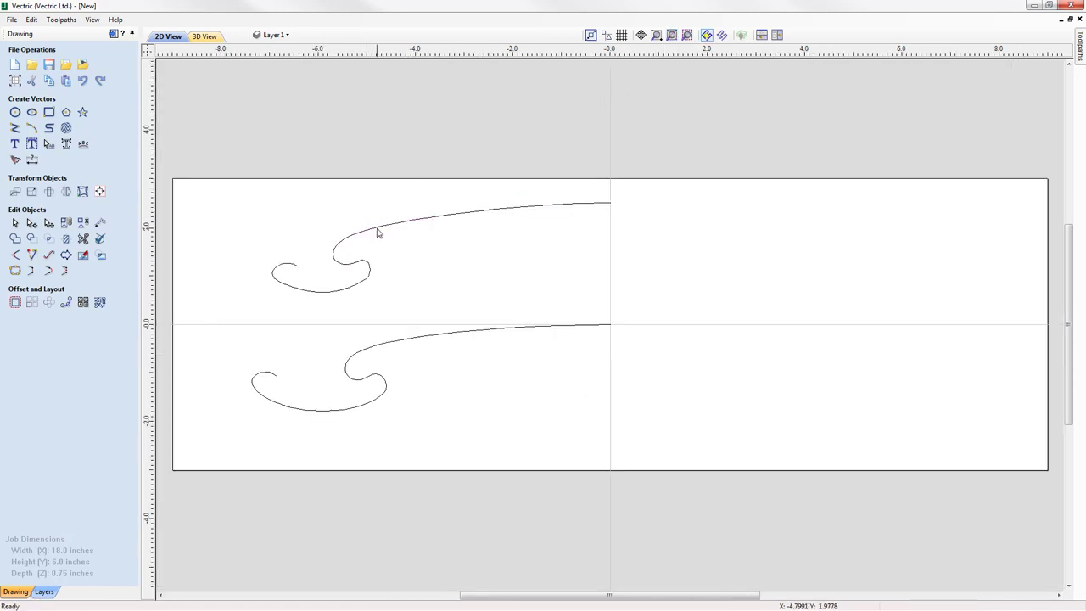
left_click(376, 230)
left_click(399, 346, "shift")
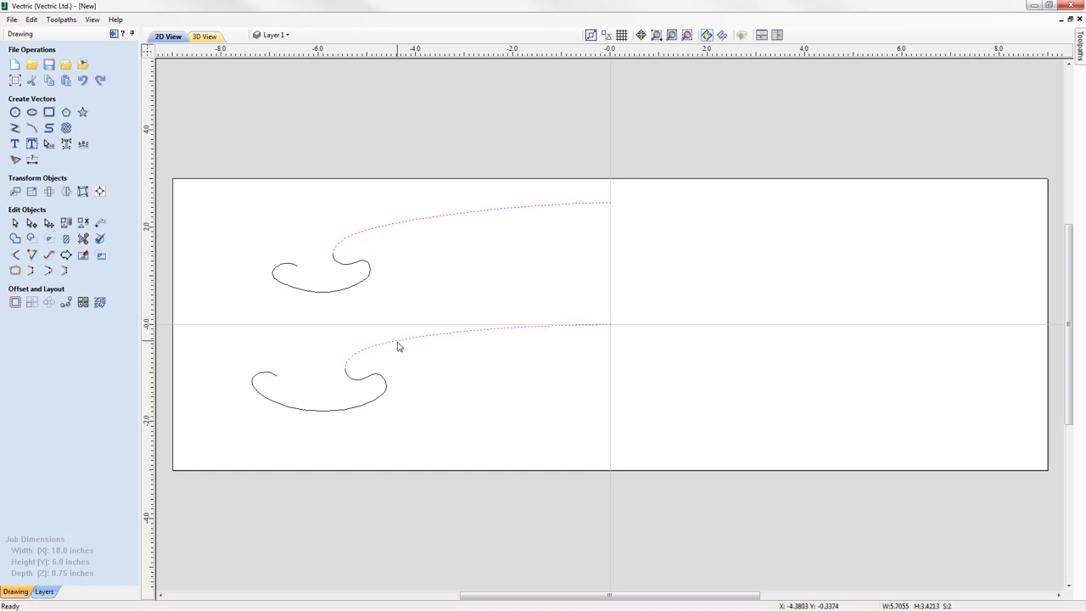
left_click(32, 273)
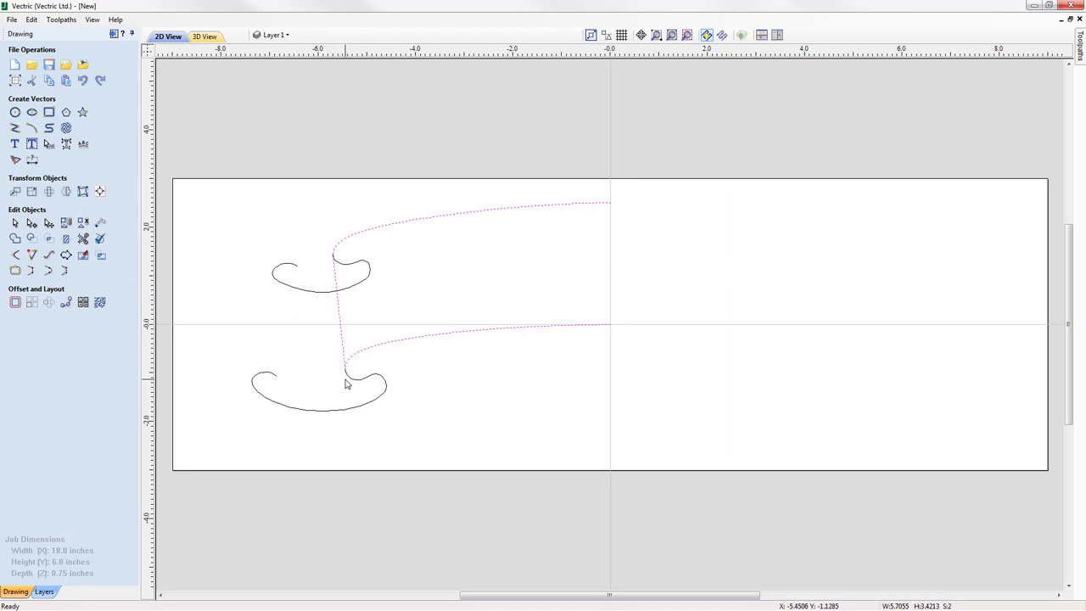
Step: Try to join the short upper and lower inner fold sections with a straight line
left_click(350, 269)
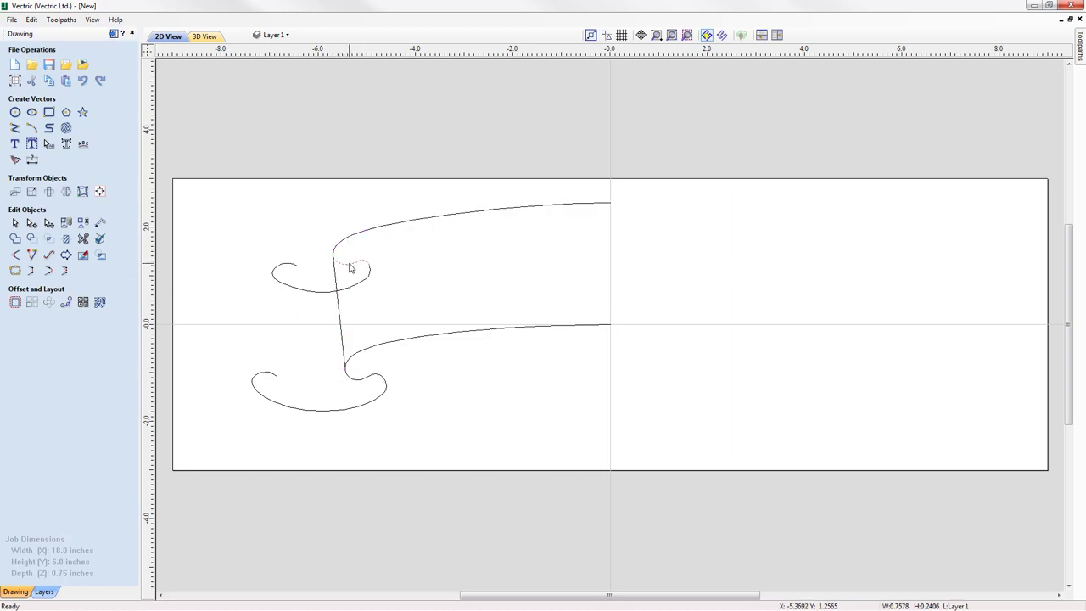
left_click(366, 388, "shift")
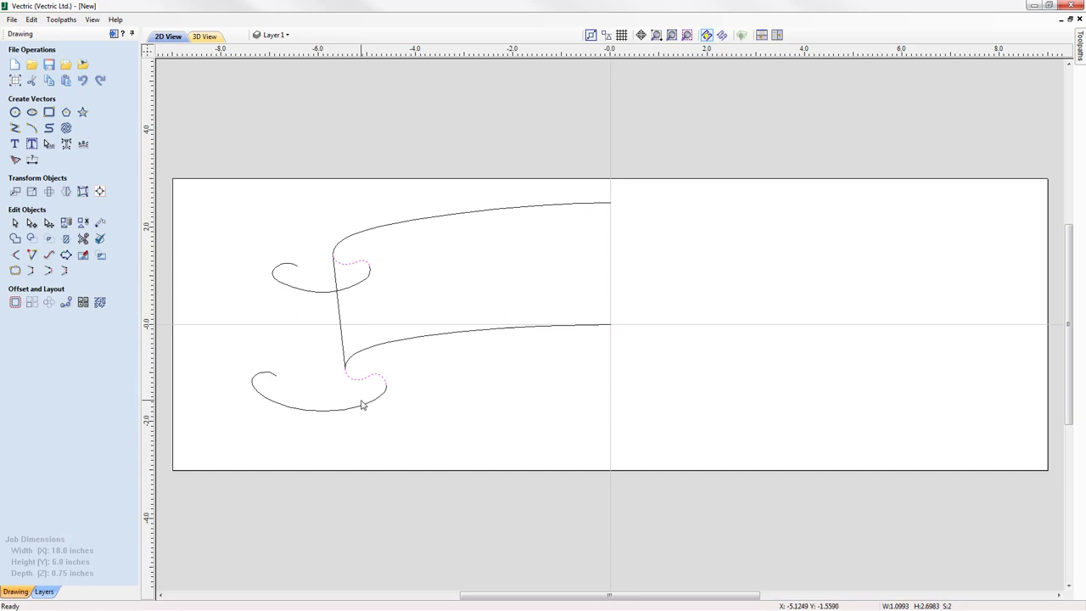
left_click(33, 271)
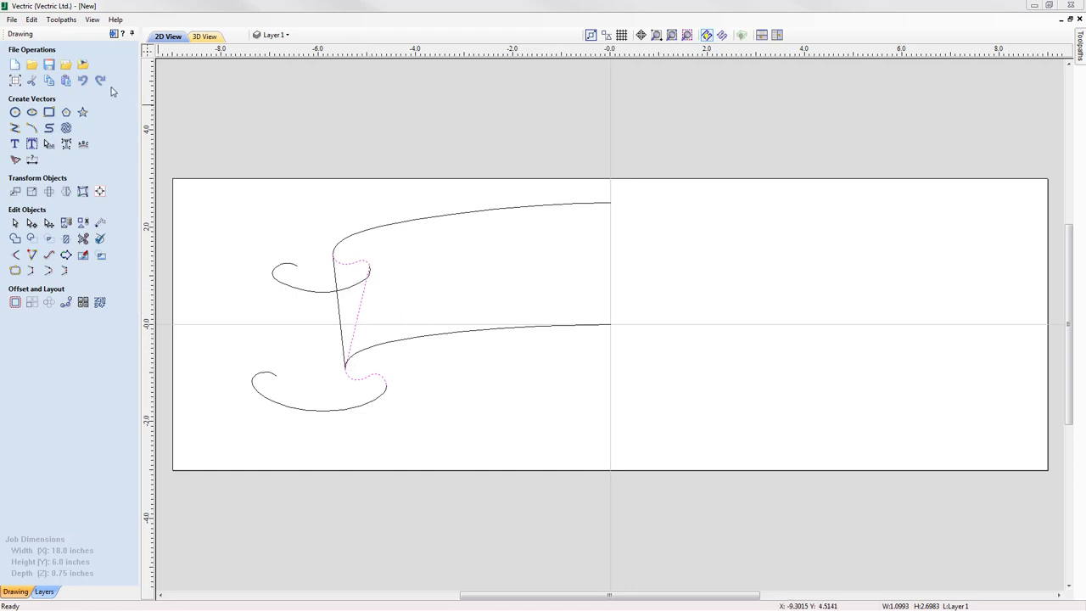
left_click(84, 81)
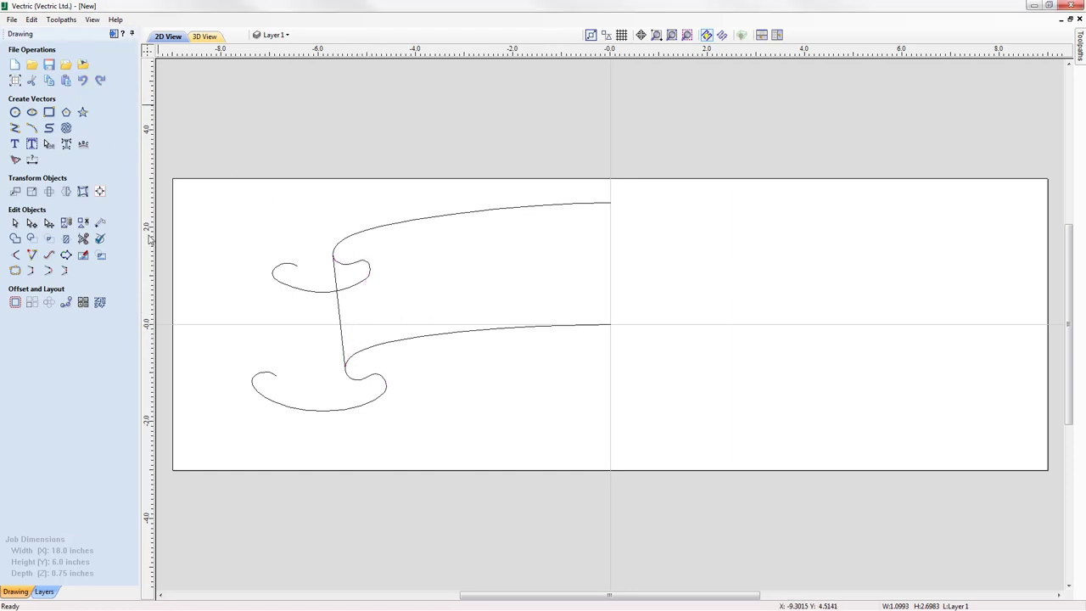
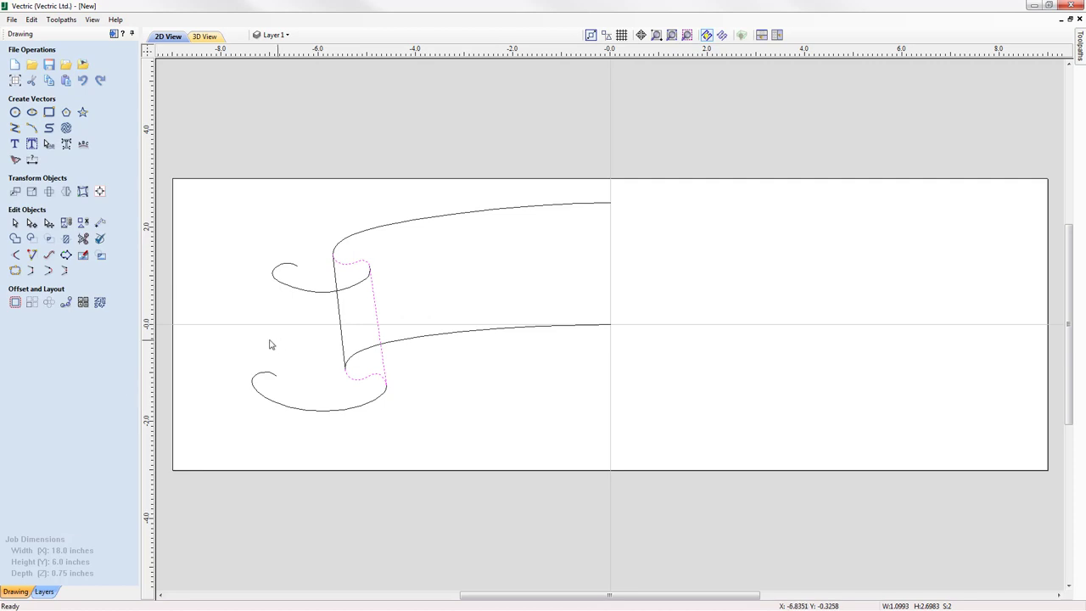
Step: Close the outline of the narrow inner fold section with a straight line
right_click(374, 378)
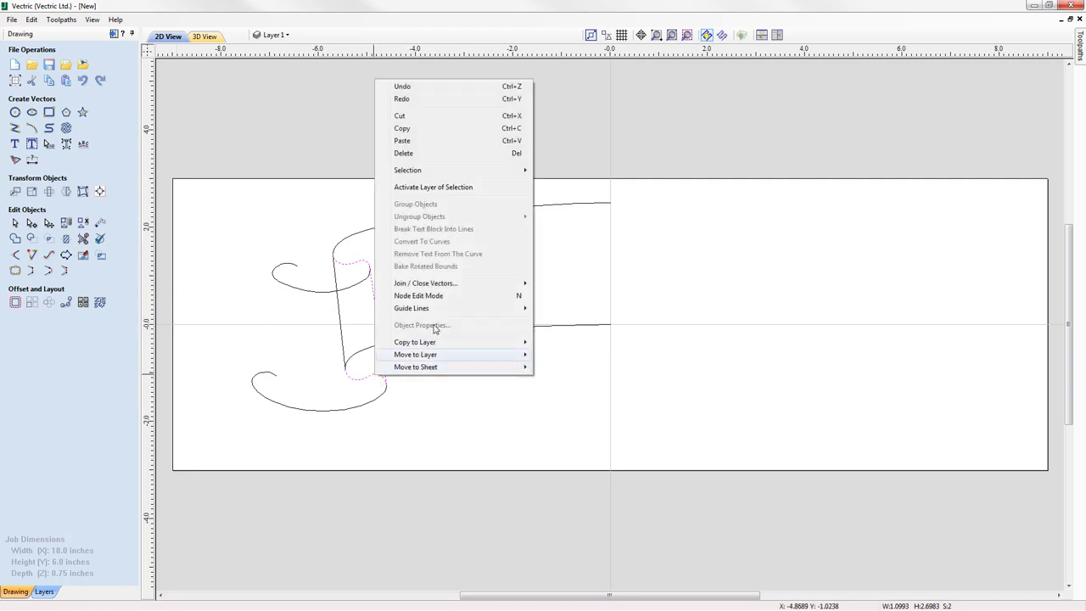
mouse_move(444, 284)
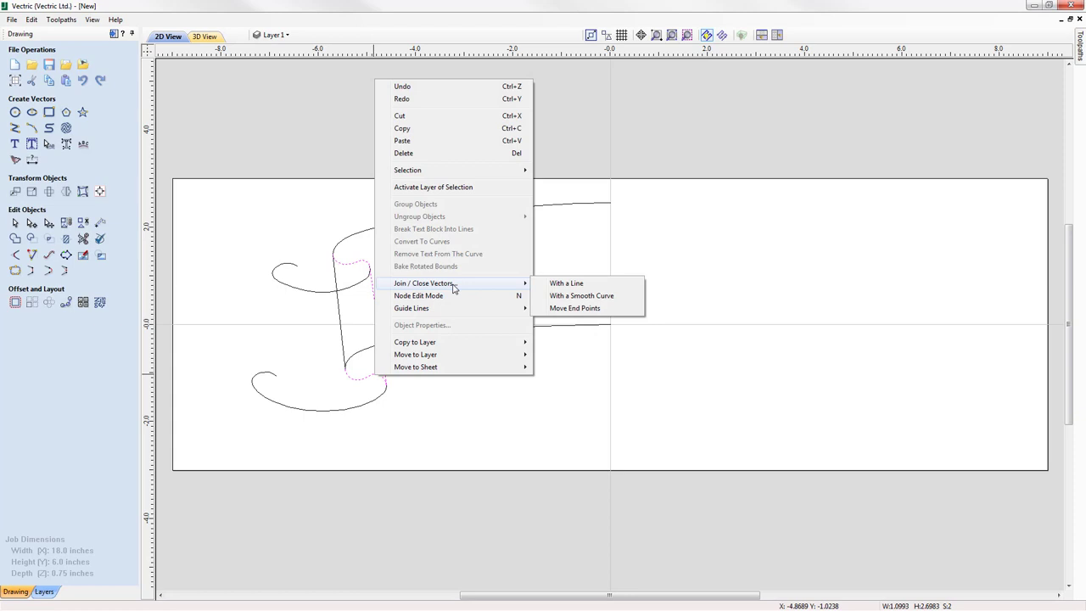
left_click(605, 285)
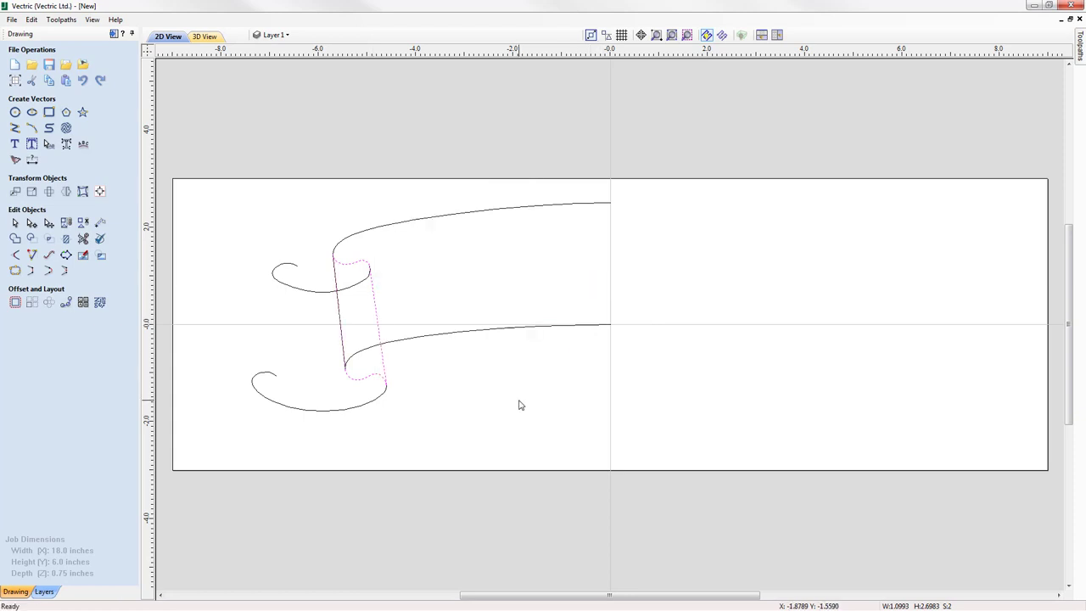
Step: Join the upper and lower sagging curves between the outer fold and the curl into a closed shape with straight lines
left_click(314, 292)
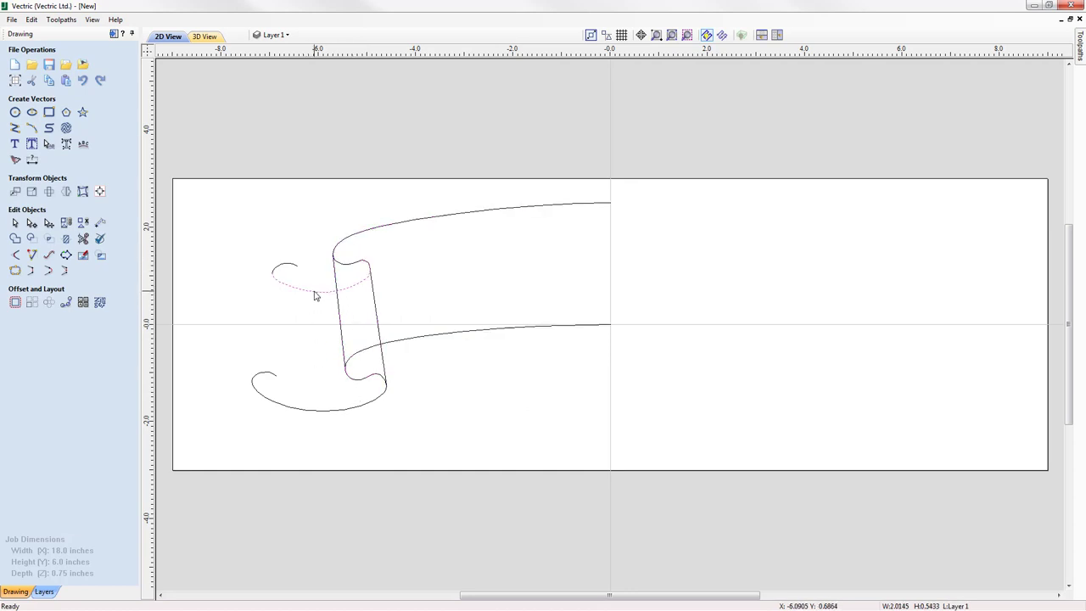
left_click(329, 415, "shift")
left_click(32, 271)
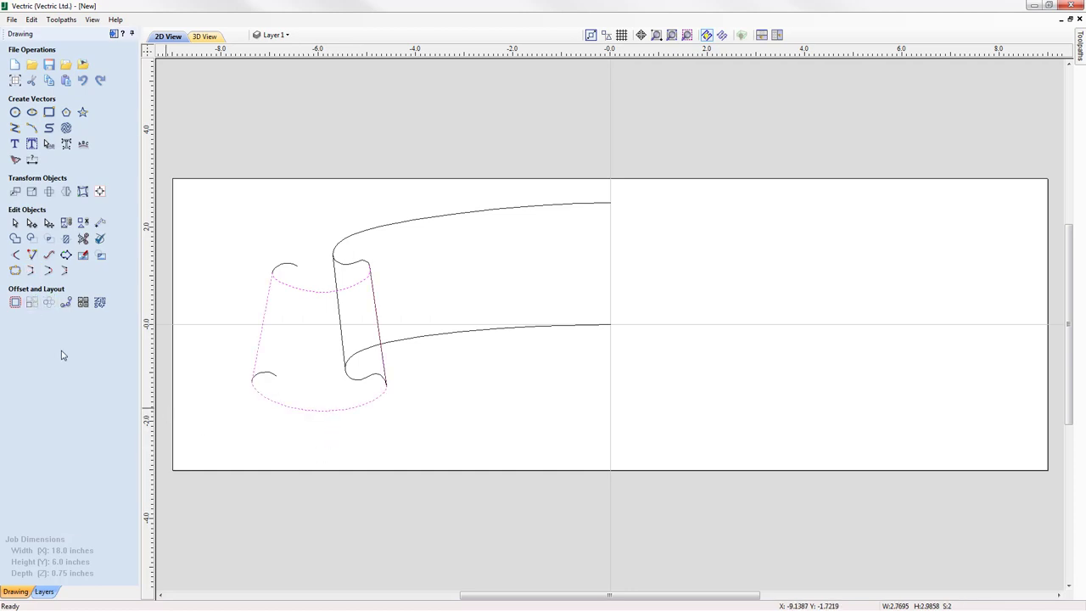
Step: Try to join the small upper and lower curl sections with a straight line
left_click(287, 267)
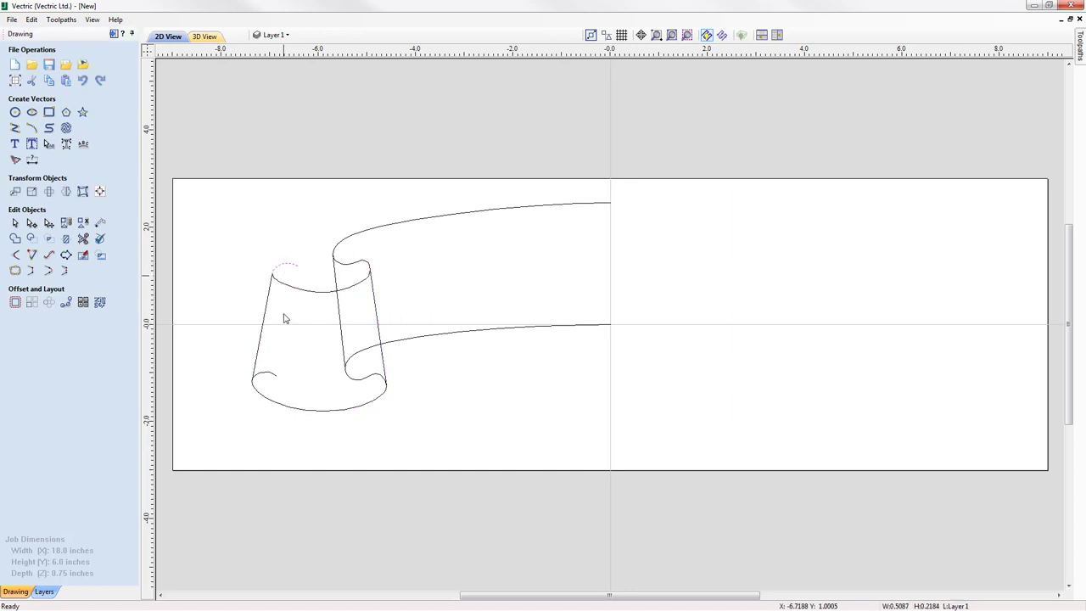
left_click(268, 377, "shift")
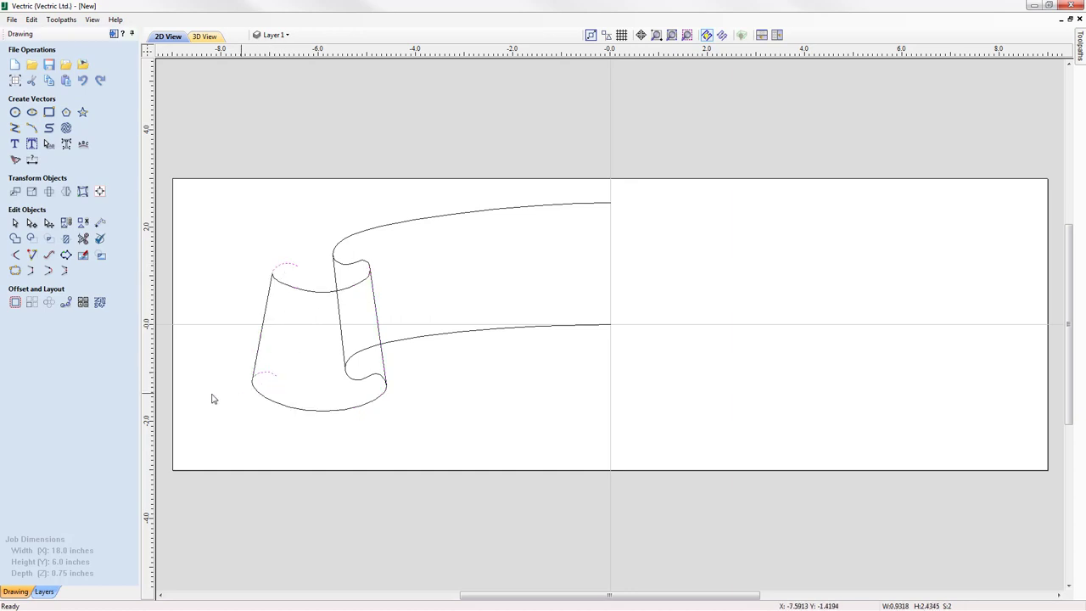
left_click(32, 271)
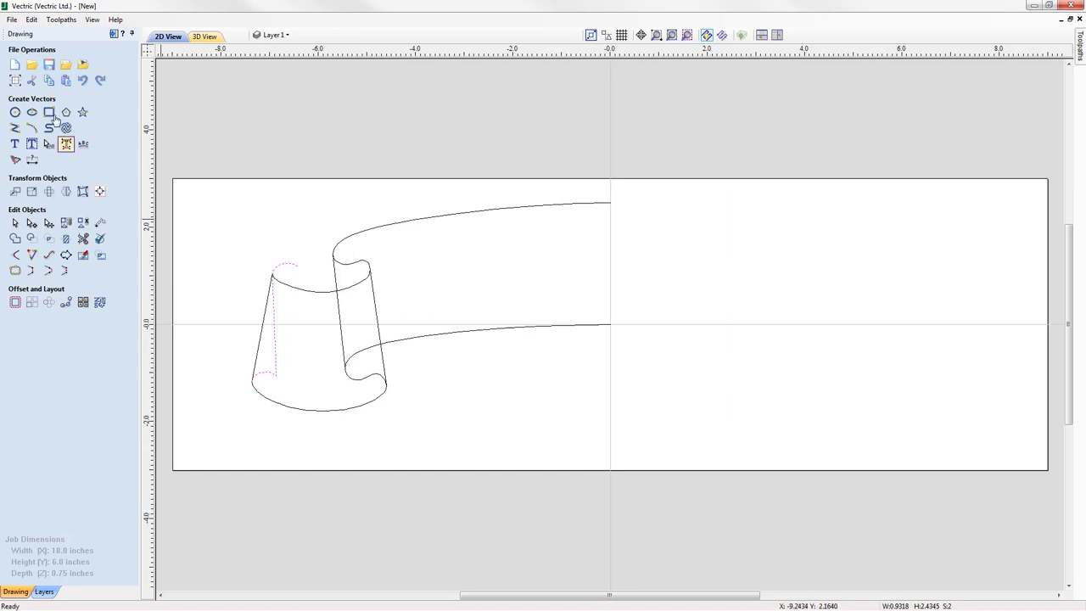
left_click(82, 79)
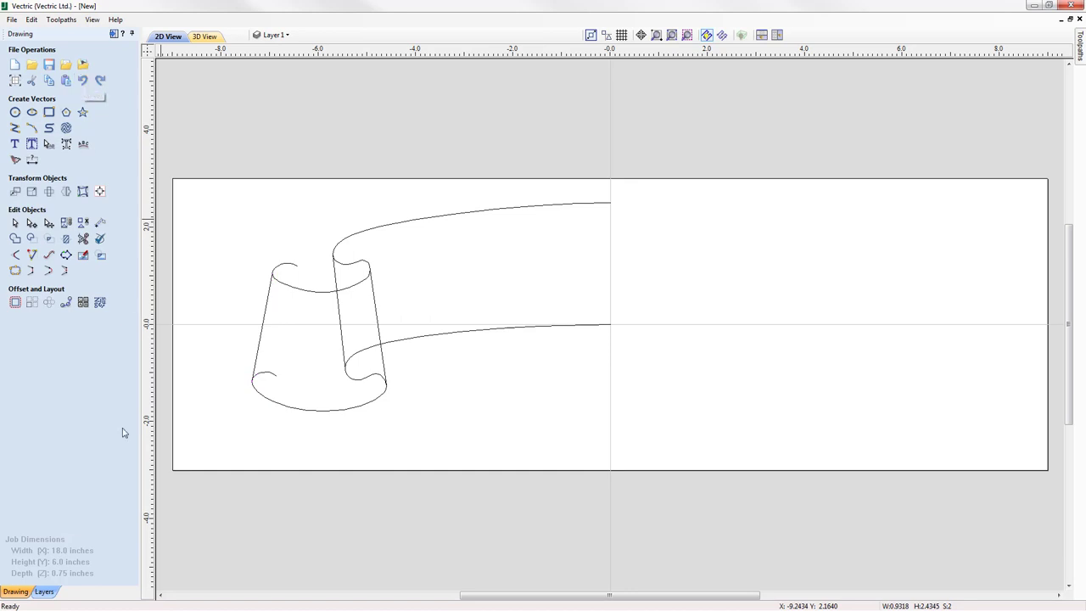
Step: Draw a straight line about 2.29 inches long between the free ends of the two curls and select it together with both curls
left_click(14, 128)
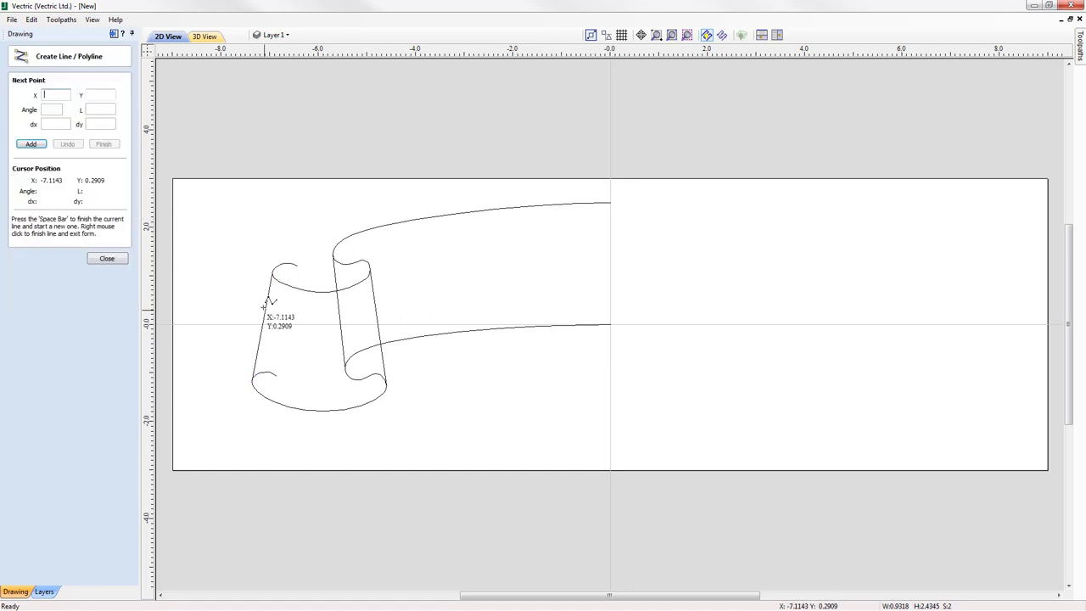
left_click(297, 266)
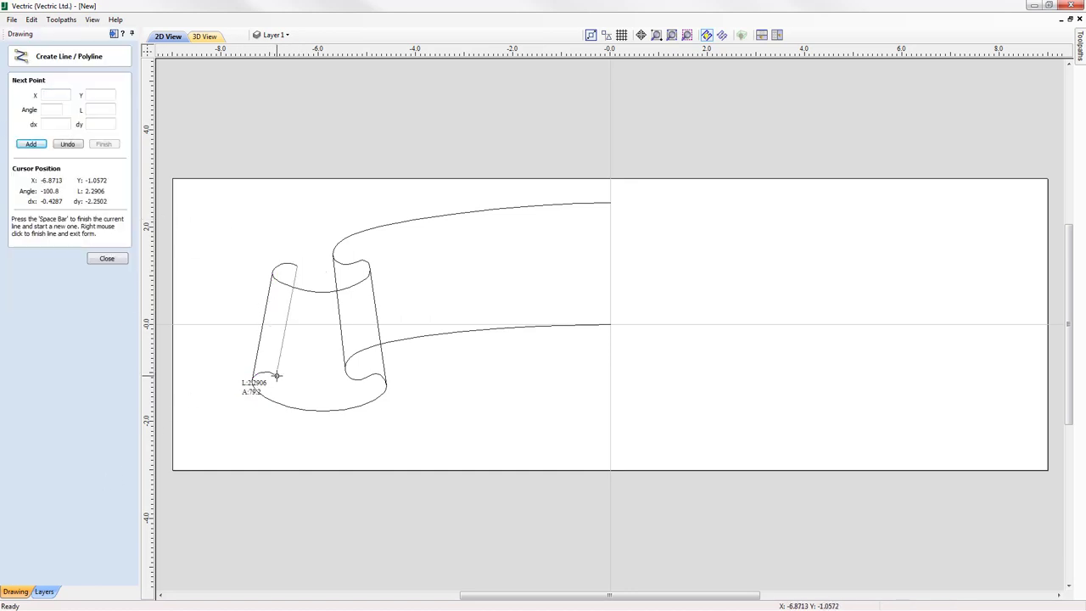
left_click(276, 375)
right_click(277, 375)
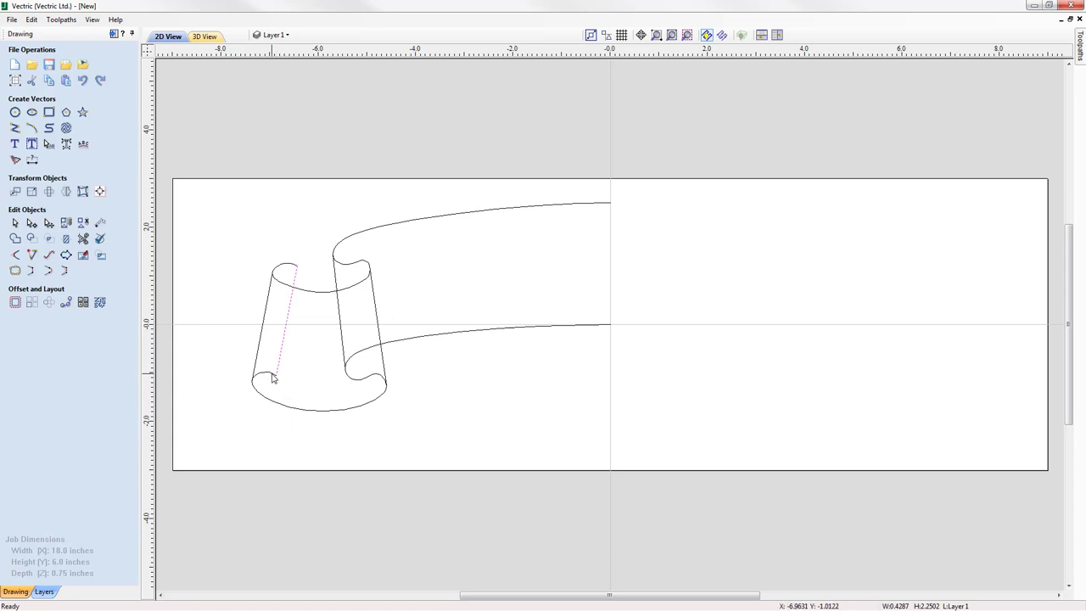
left_click(293, 266, "shift")
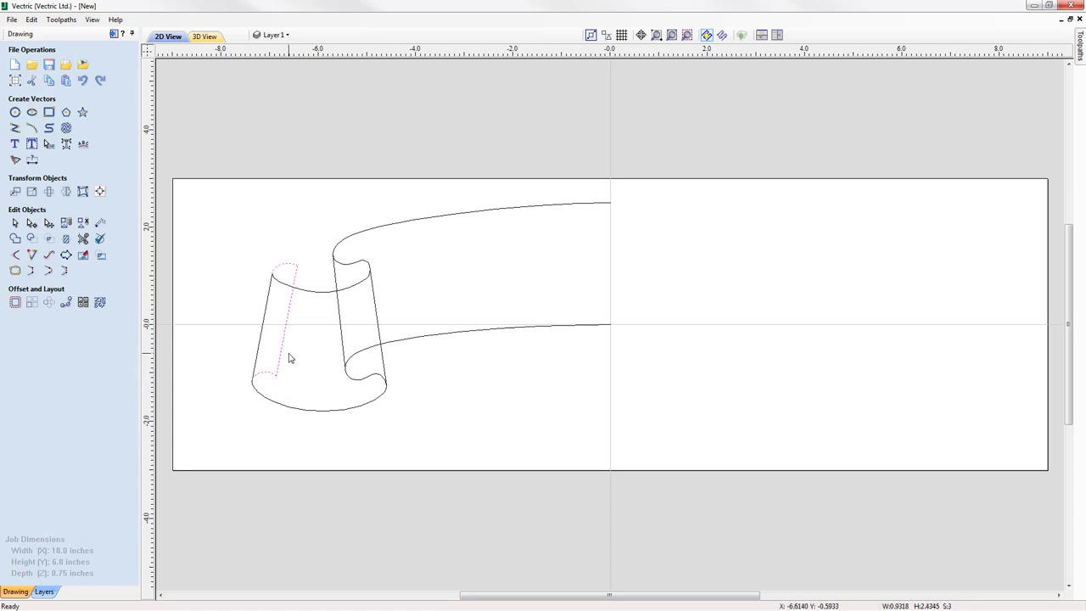
Step: Join the straight line and the two curls at the outer fold into one open vector
left_click(15, 272)
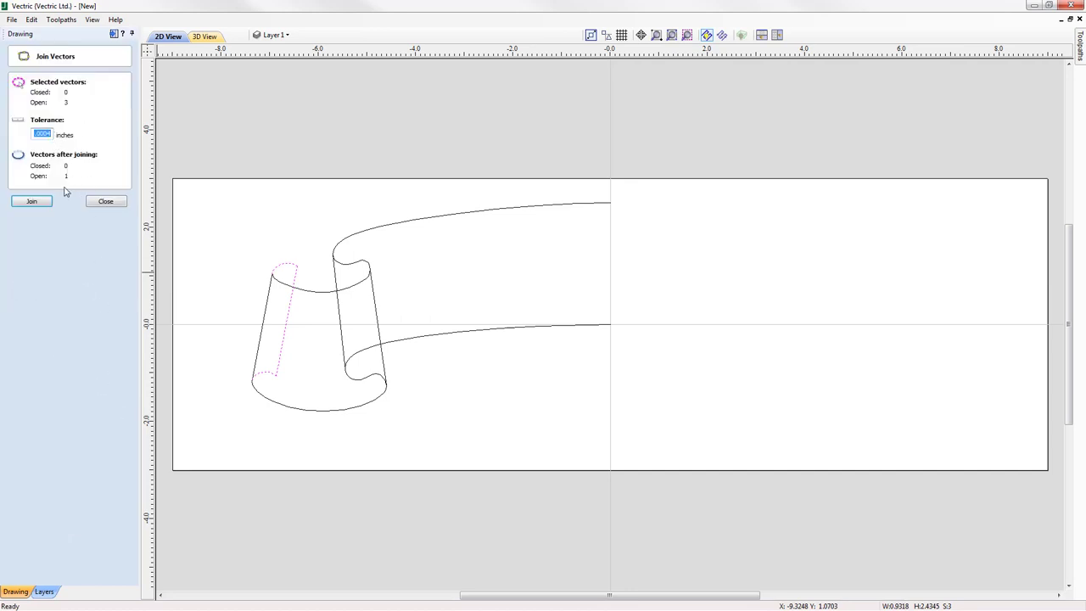
left_click(39, 204)
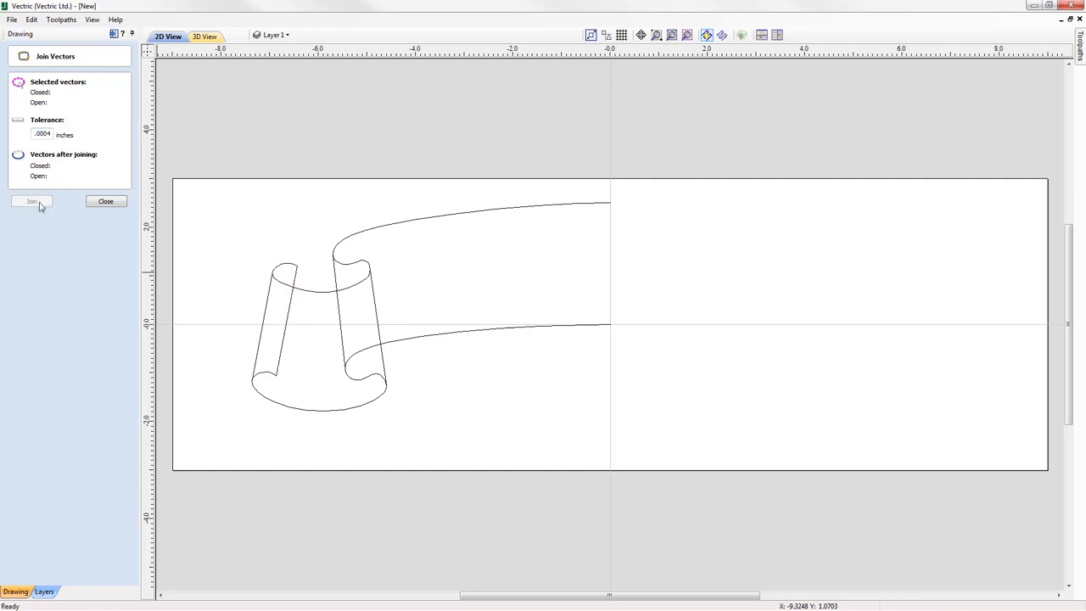
left_click(105, 202)
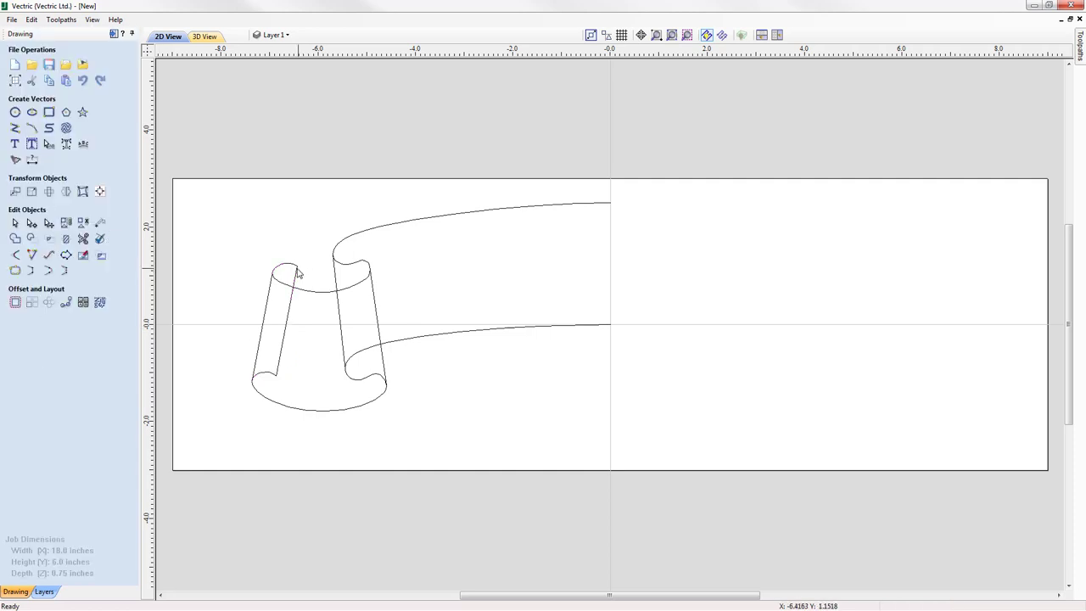
left_click(298, 271)
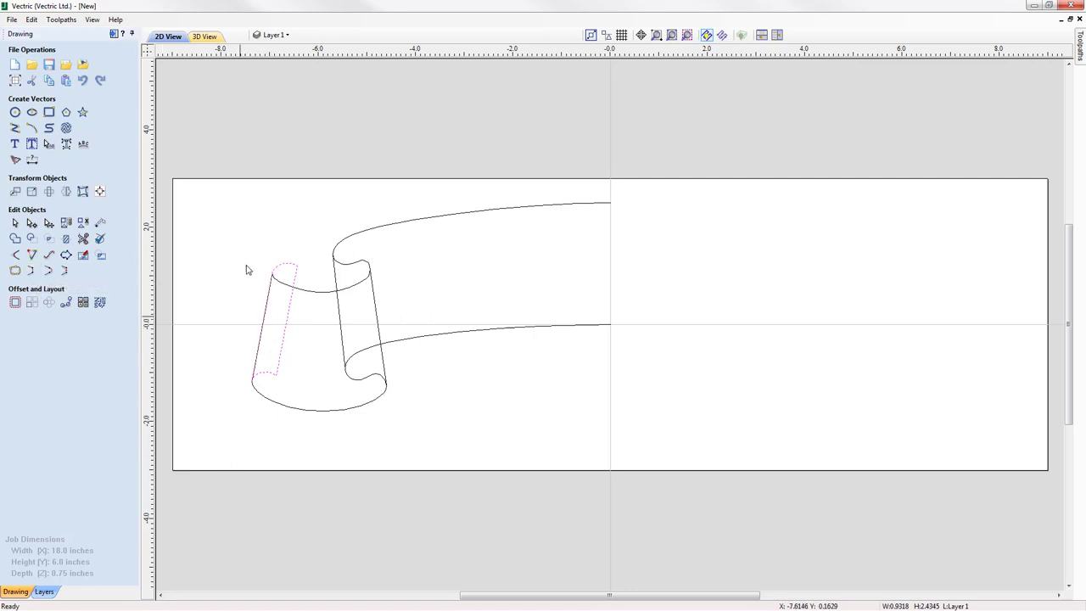
left_click(318, 293, "shift")
left_click(342, 270)
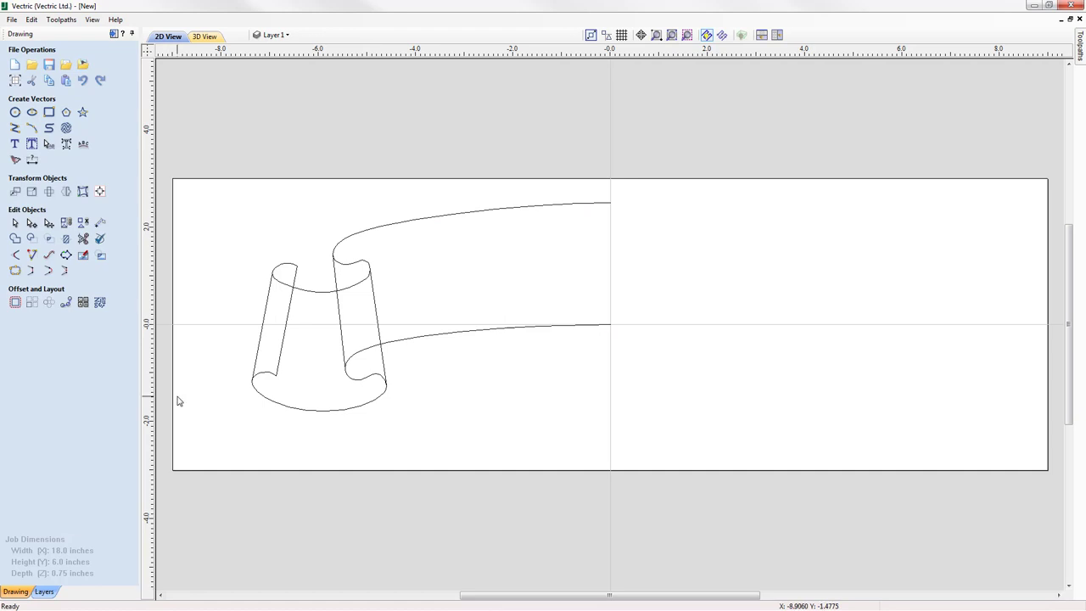
Step: Add a node midway along the straight side of the joined curl vector and pull it toward the outer fold line
left_click(282, 354)
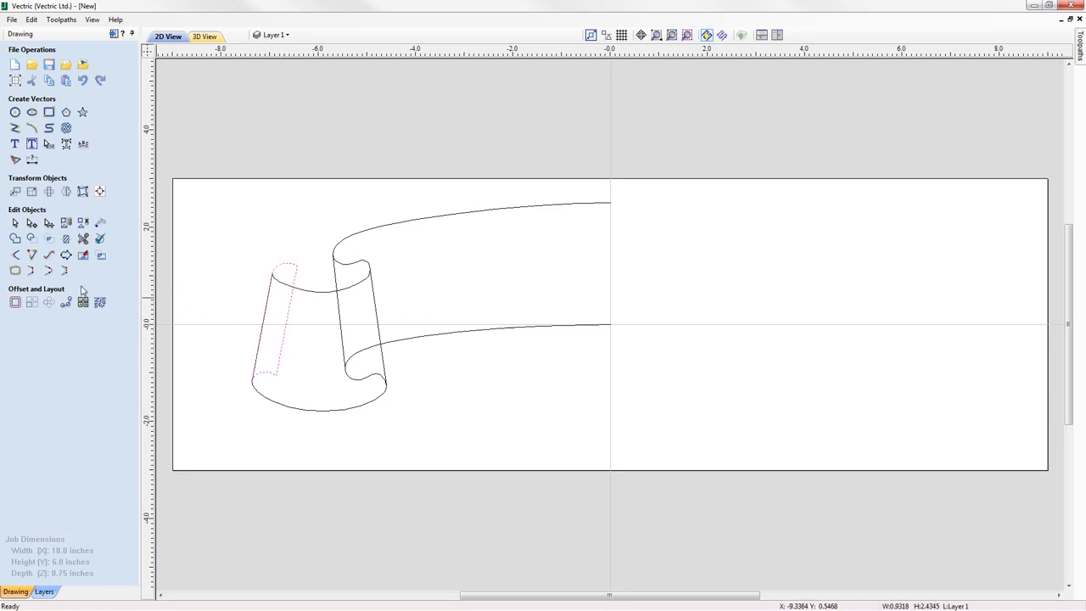
left_click(31, 225)
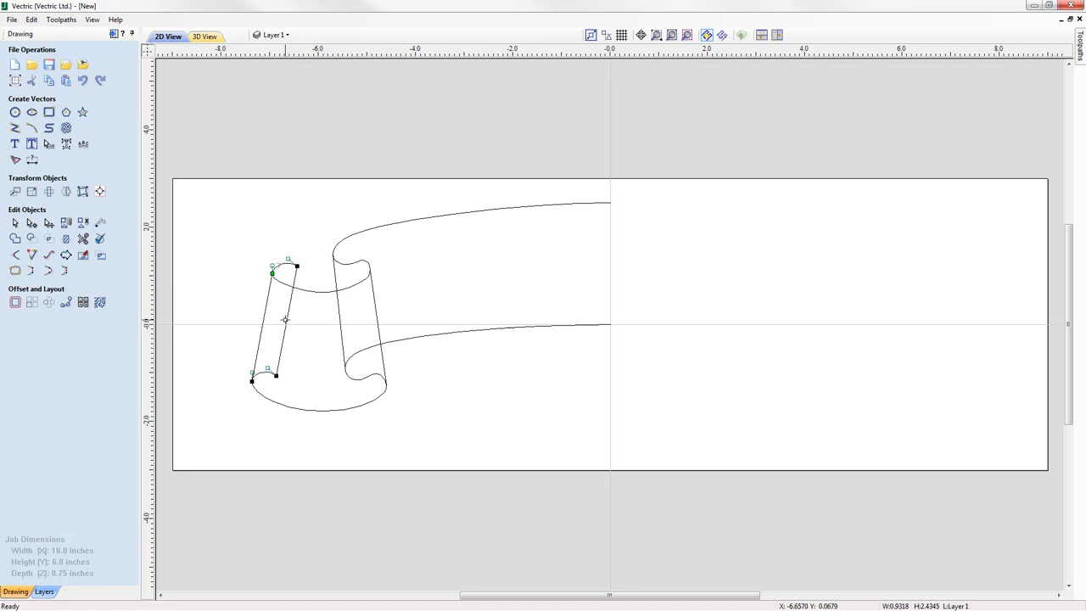
left_click_drag(285, 319, 276, 321)
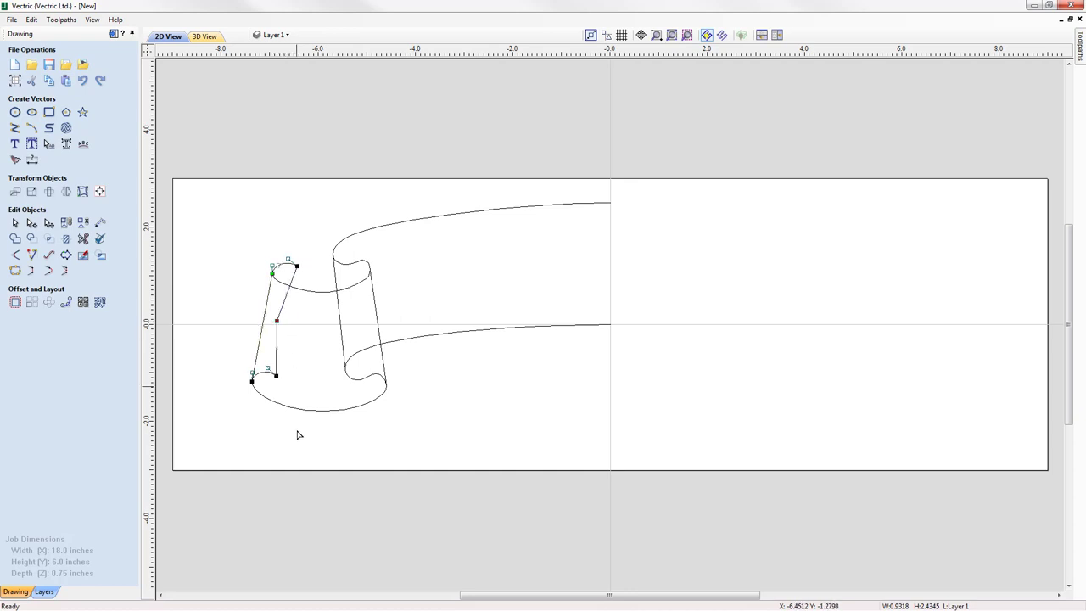
Step: Convert the spans above and below the new node to Bezier curves and bend them into a wavy ribbon end
right_click(278, 363)
left_click(307, 382)
left_click_drag(273, 356, 281, 359)
right_click(285, 307)
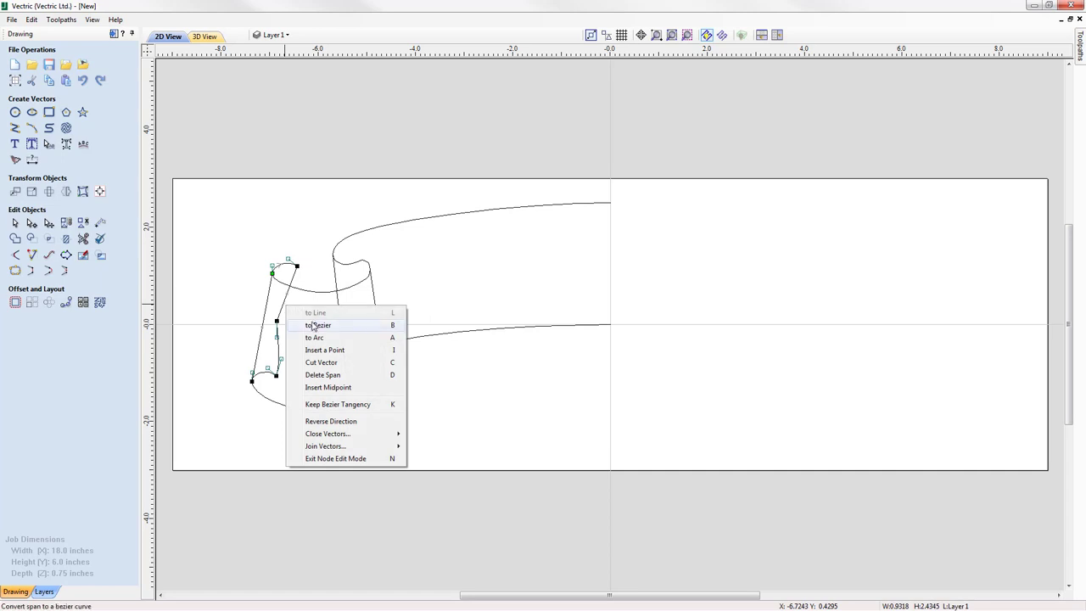
left_click(314, 320)
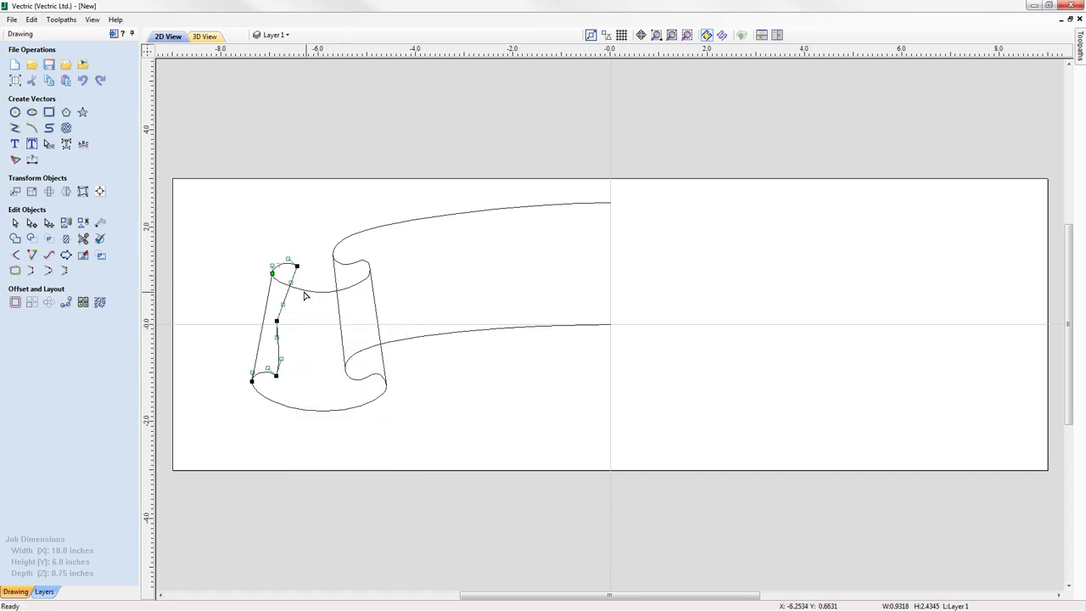
mouse_move(291, 285)
left_mouse_down()
mouse_move(300, 305)
mouse_move(291, 271)
mouse_move(294, 287)
left_mouse_up()
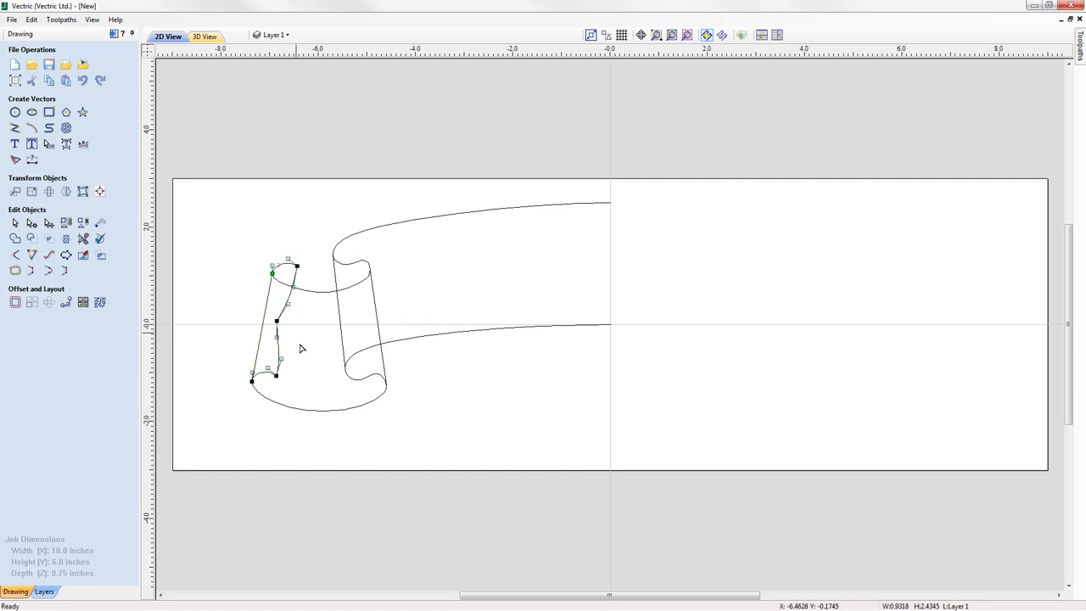
left_click(315, 312)
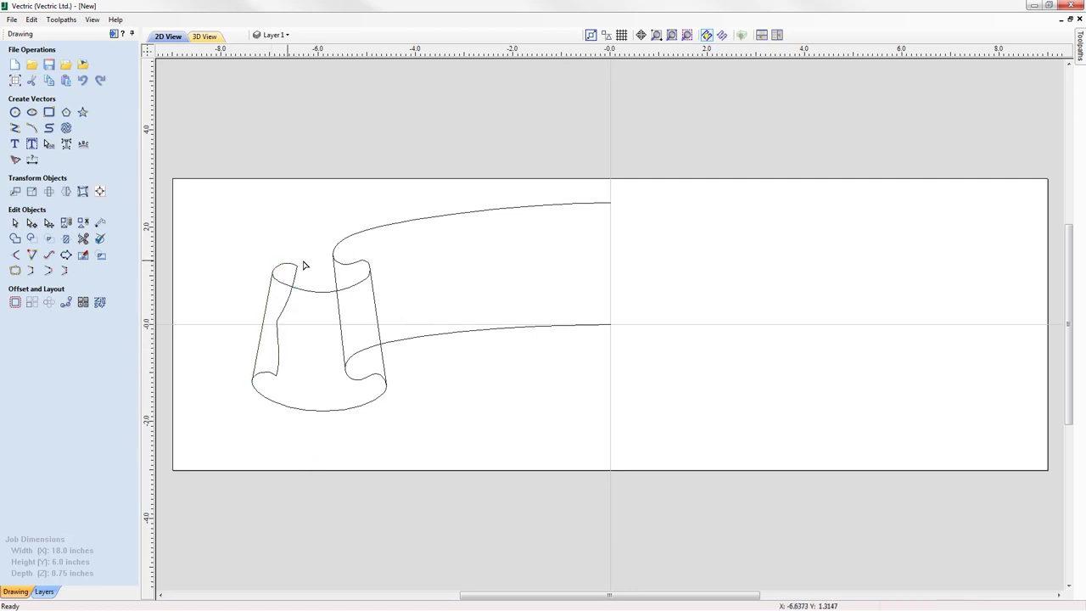
left_click(288, 301)
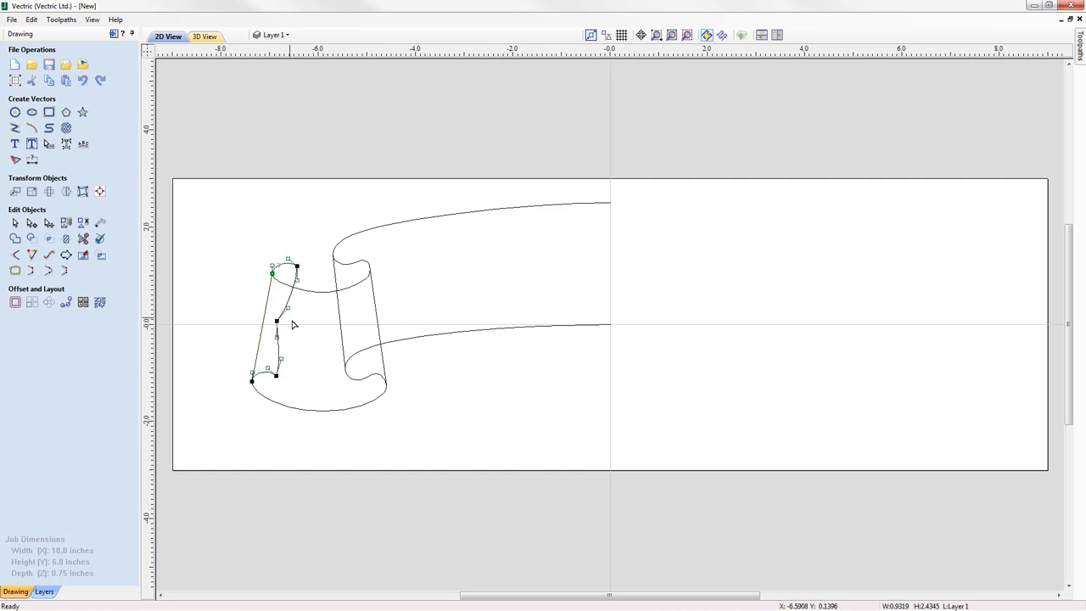
left_click(290, 400)
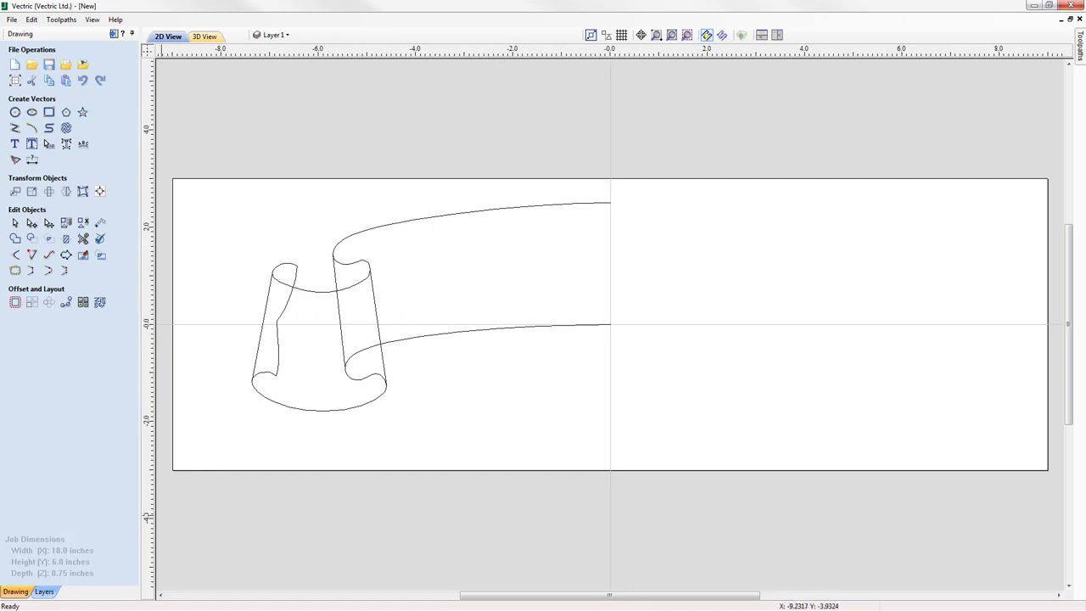
Step: Draw a square-cornered rectangle 5.5 x 0.5 inches below the ribbon, extending from the vertical centreline toward the folds
key("ctrl+a")
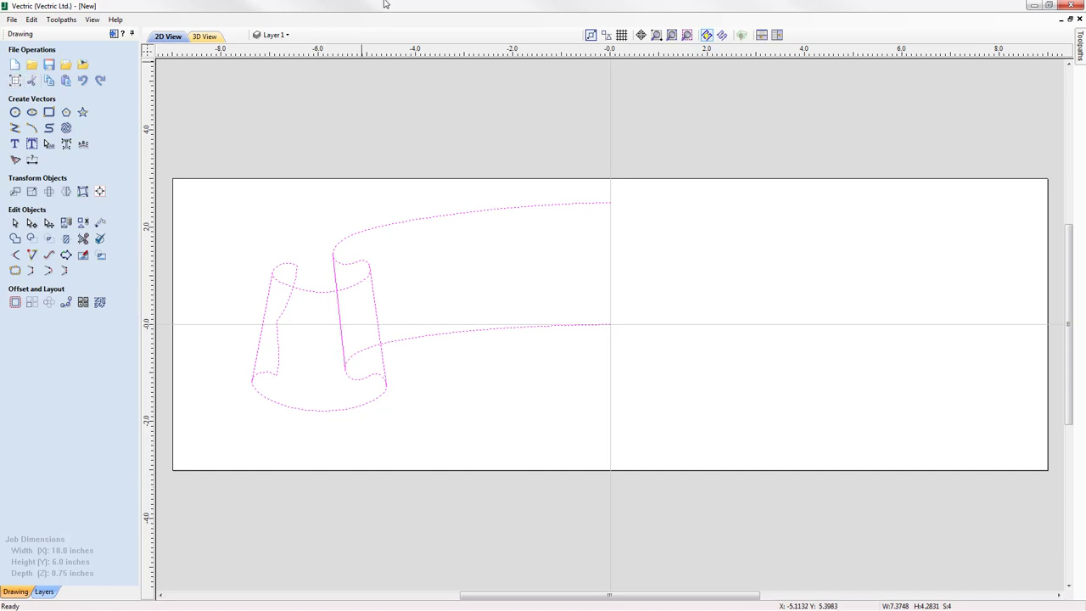
left_click(48, 112)
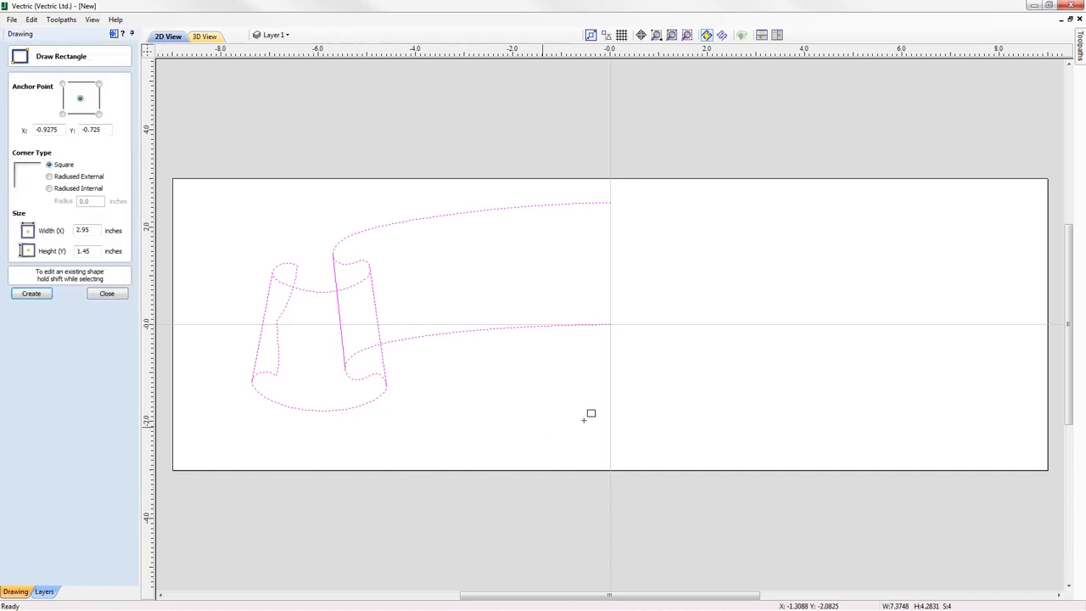
left_click_drag(605, 440, 345, 459)
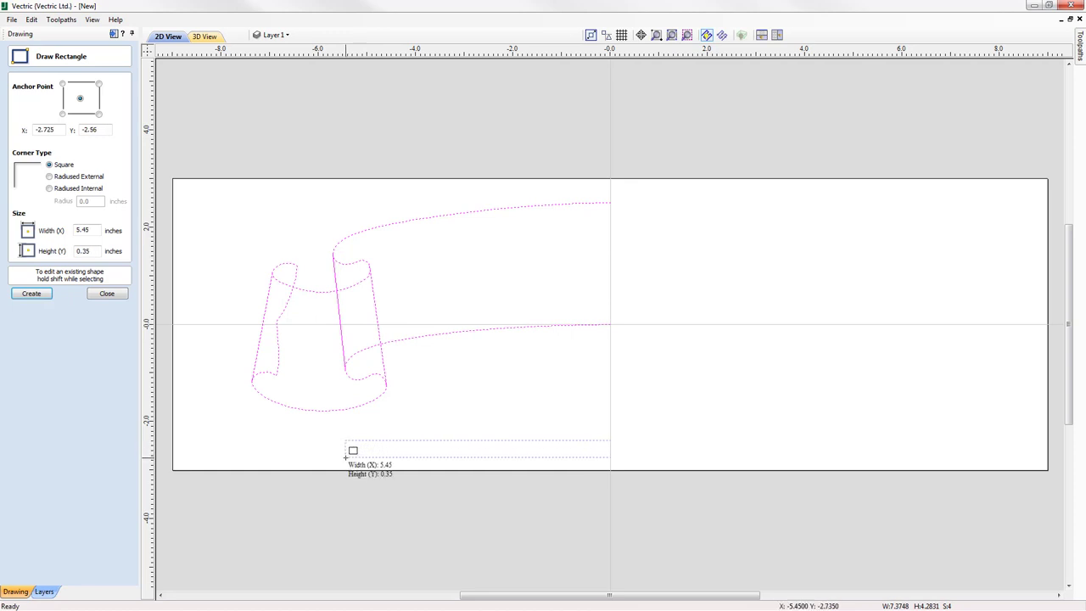
left_click_drag(345, 458, 346, 463)
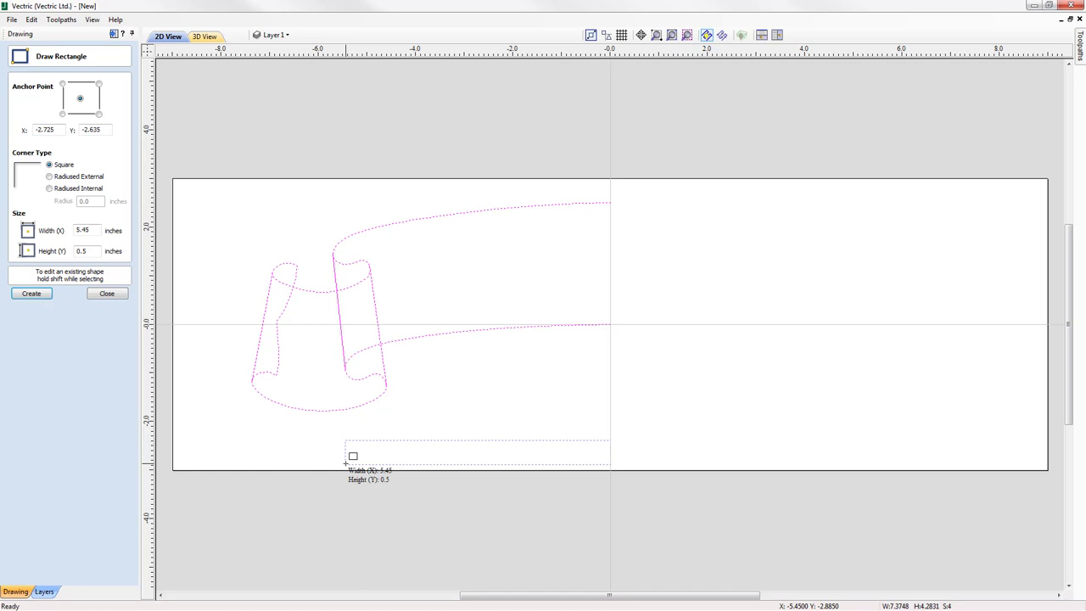
left_click_drag(346, 463, 342, 465)
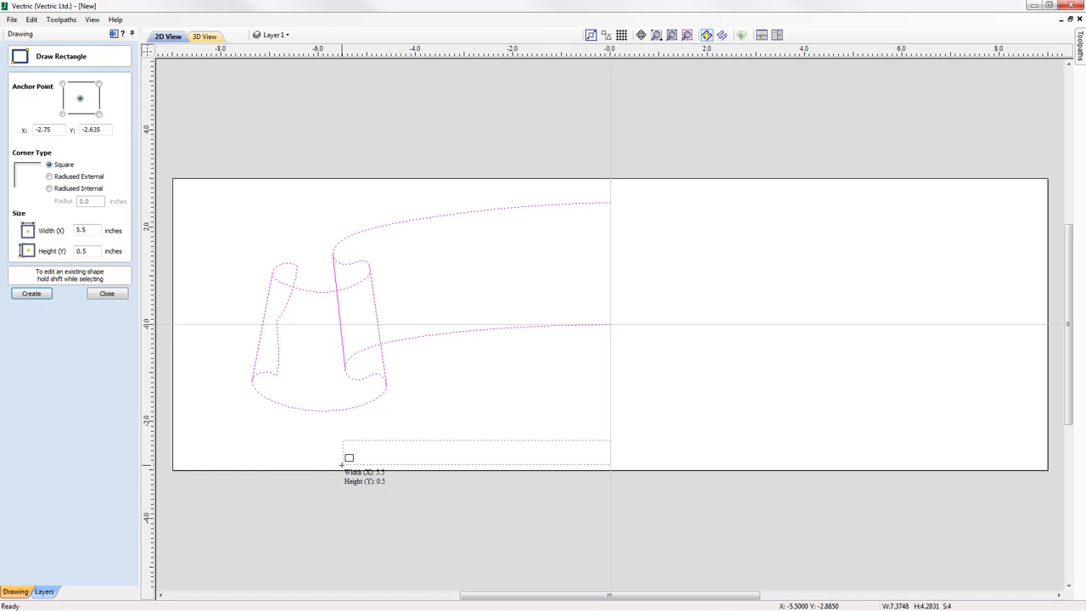
left_click_drag(342, 465, 342, 465)
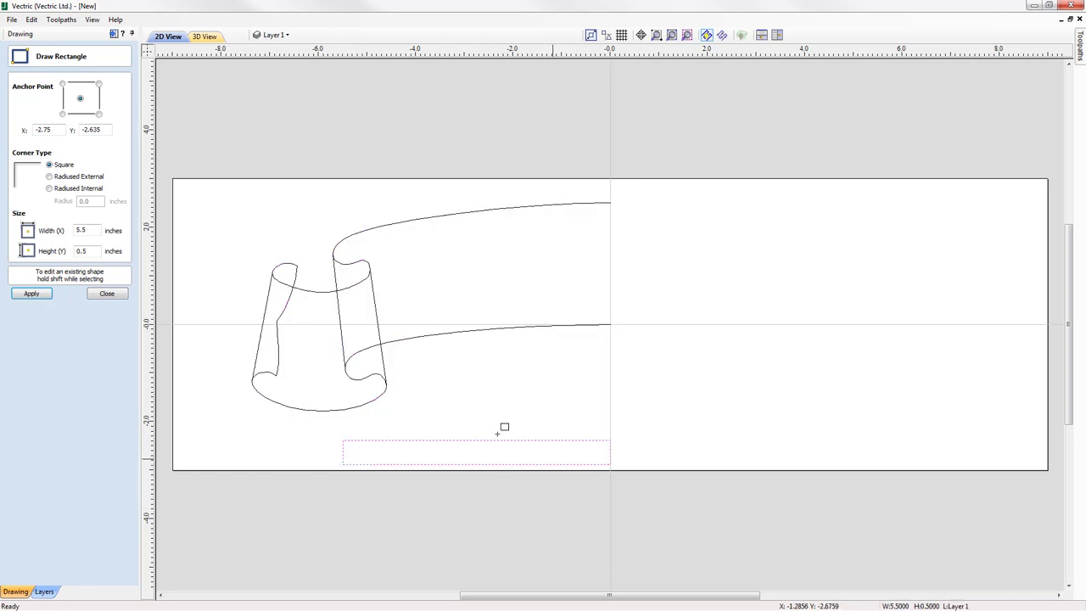
left_click(107, 292)
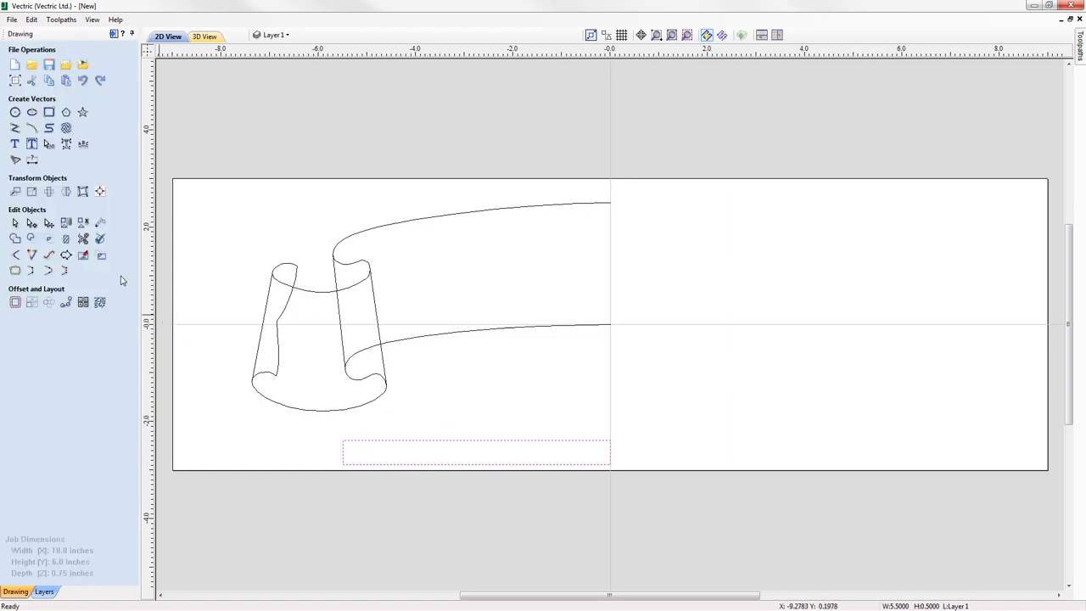
Step: Delete the lower horizontal span of the rectangle in node editing
left_click(31, 223)
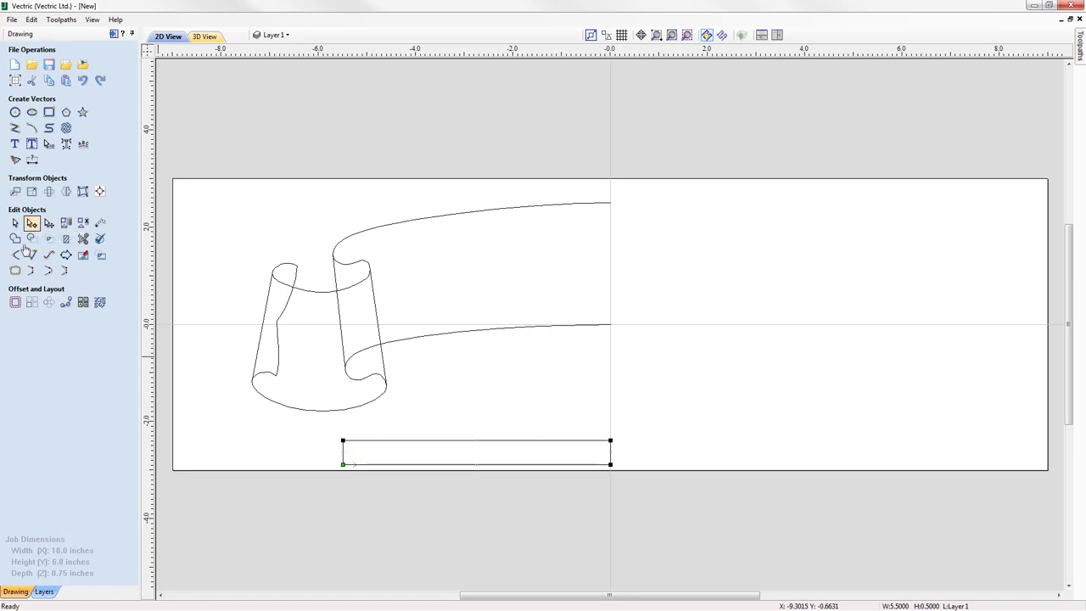
right_click(420, 465)
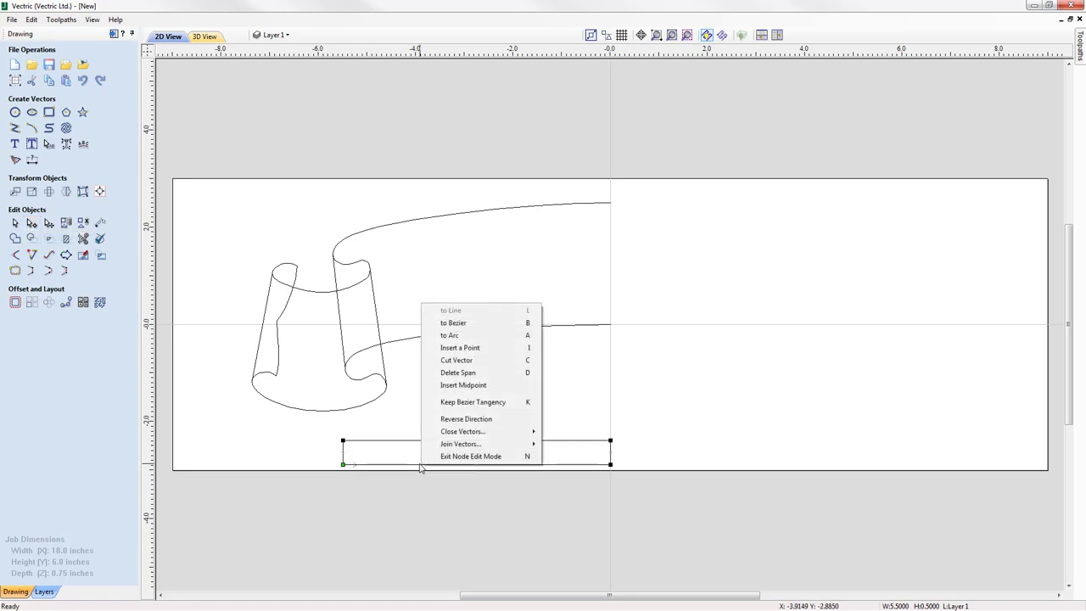
left_click(467, 373)
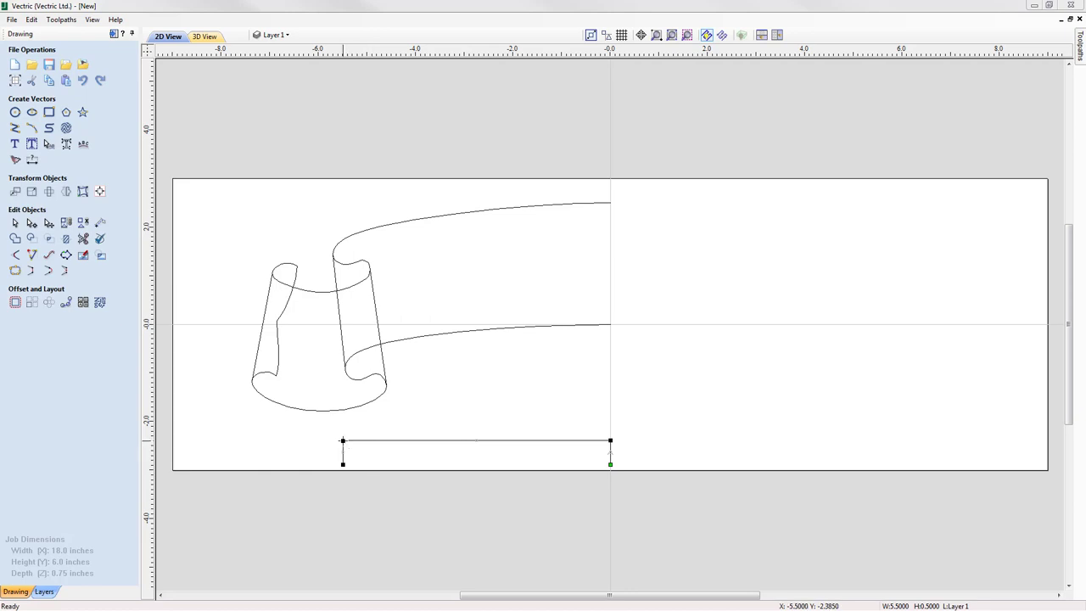
Step: Lower the upper corner node at the profile's outer end so its top edge slopes down from the centreline
left_click(343, 441)
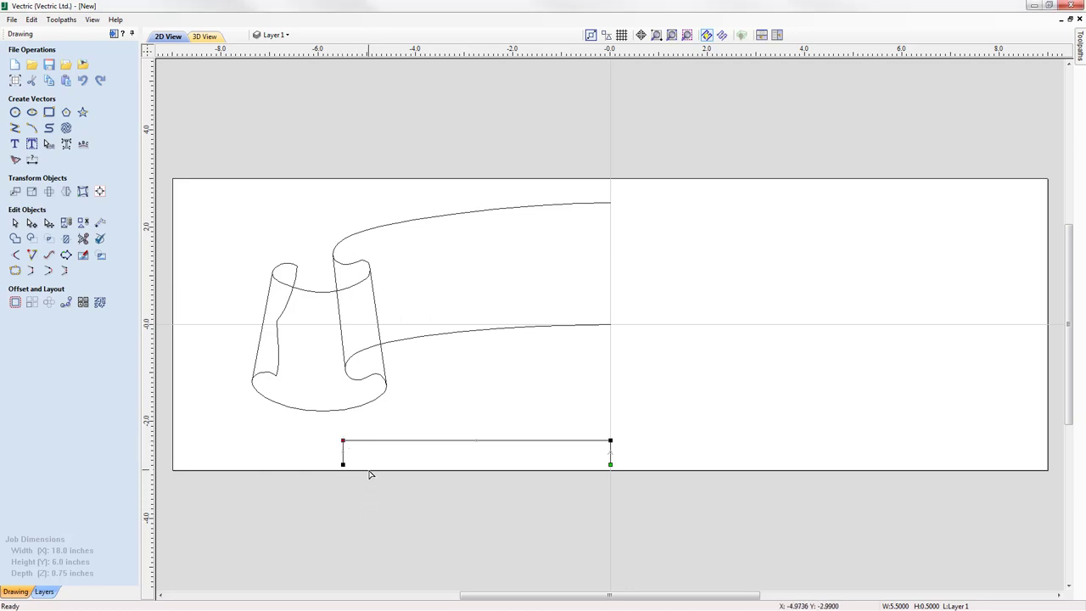
key("Down")
key("Down")
key("Down")
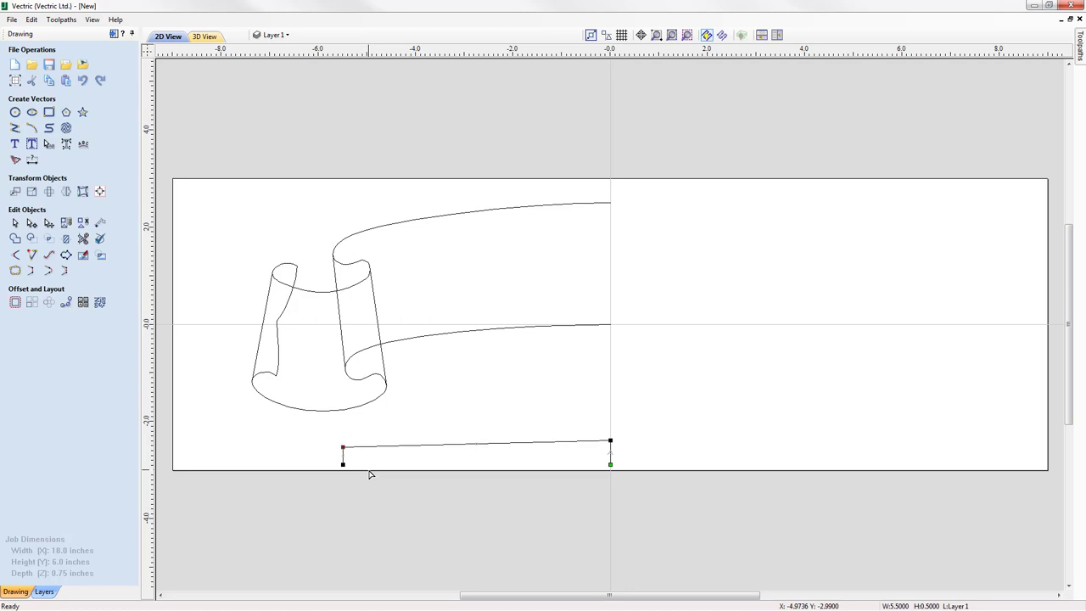
key("Down")
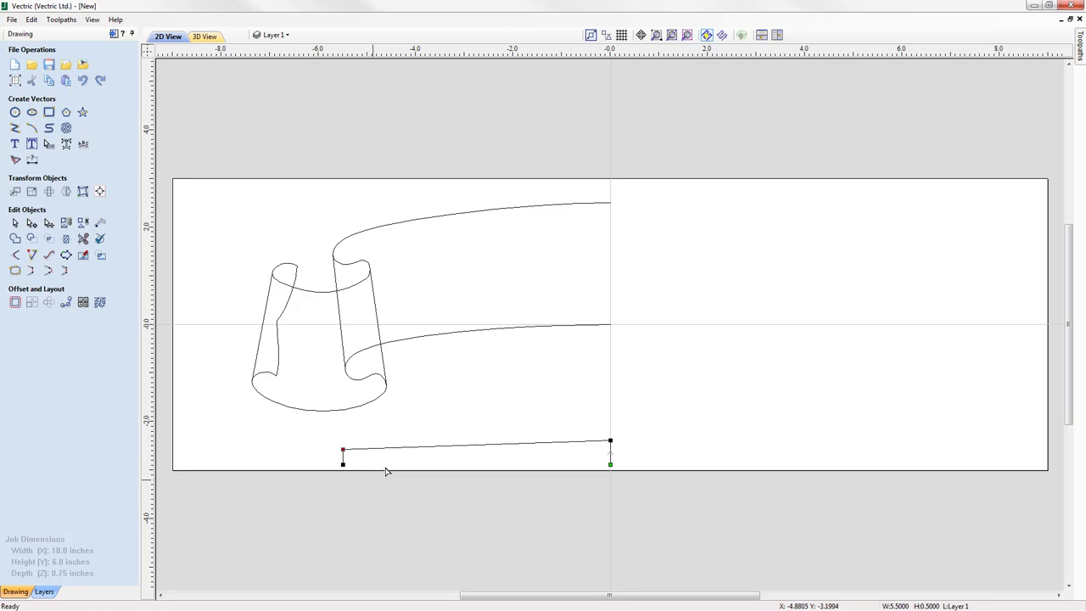
Step: Convert the profile's sloping top edge to a Bezier and shape it into a gentle arch with its control handles
right_click(410, 448)
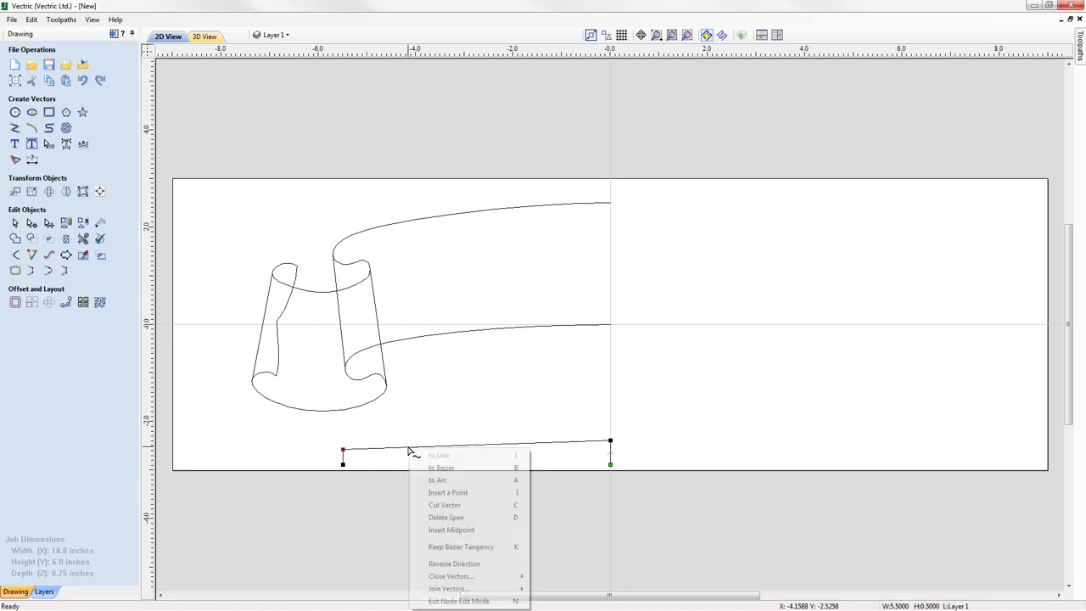
left_click(474, 469)
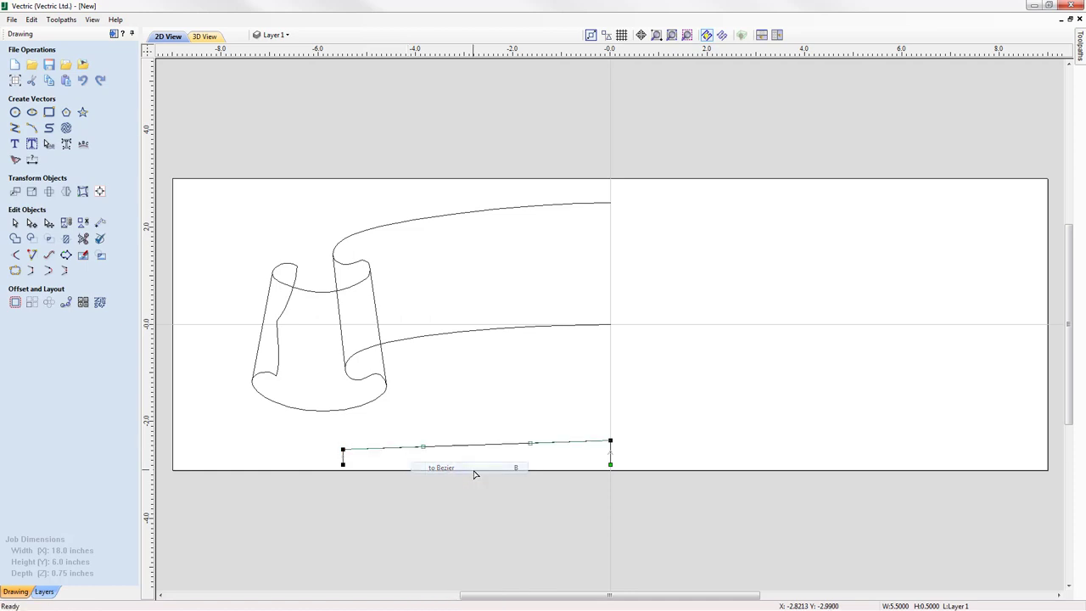
left_click(424, 447)
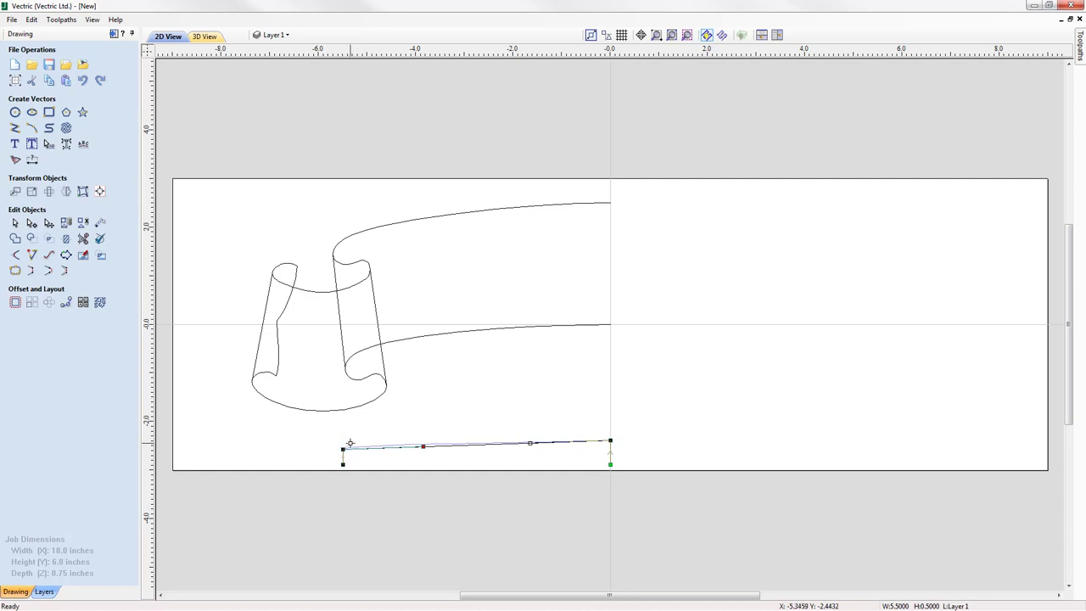
left_click_drag(349, 443, 349, 444)
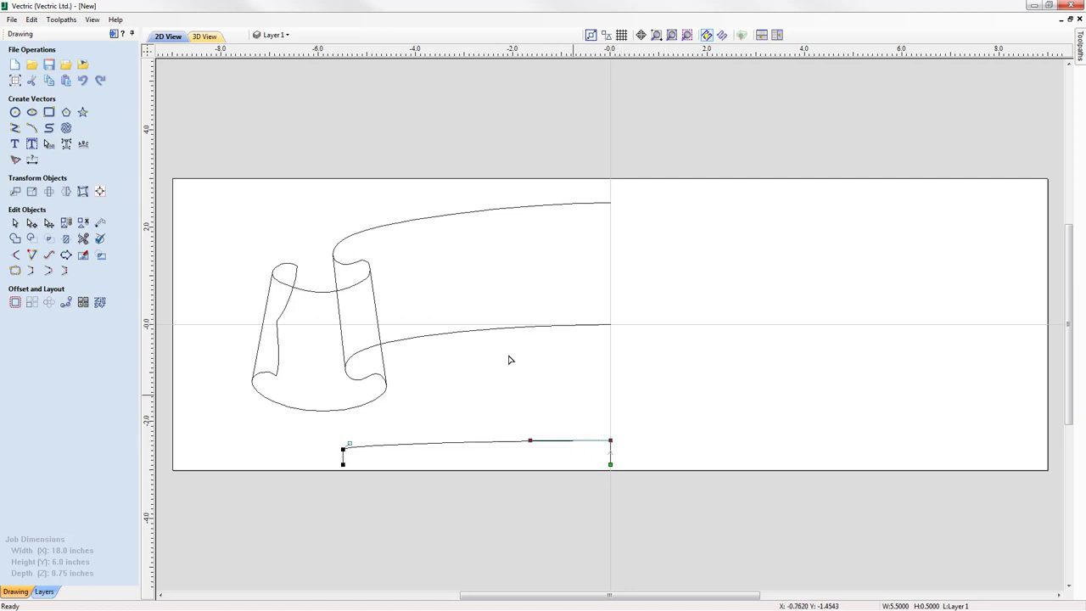
Step: Lower the node at the arch's outer end further and adjust its control handle to round the curve into the short vertical end
left_click(343, 450)
key("Down")
key("Down")
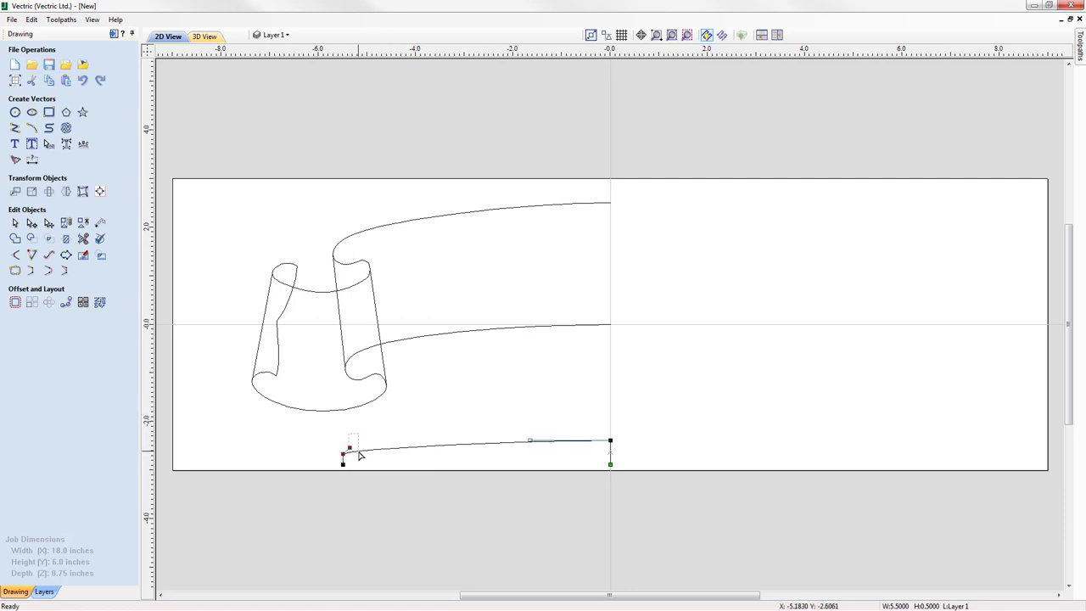
left_click_drag(348, 447, 352, 445)
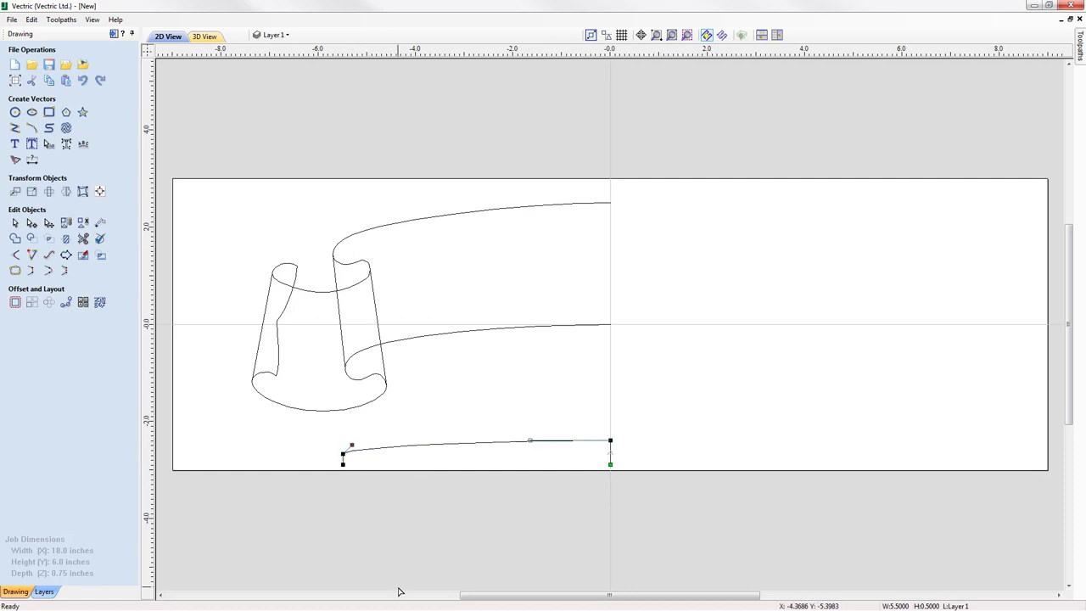
left_click(507, 459)
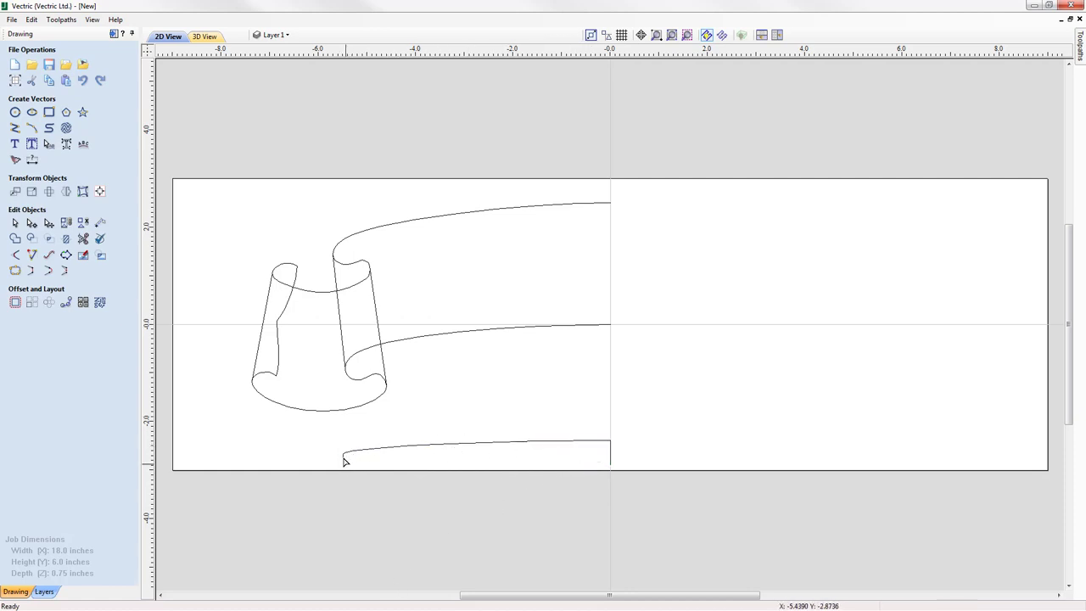
left_click(610, 451)
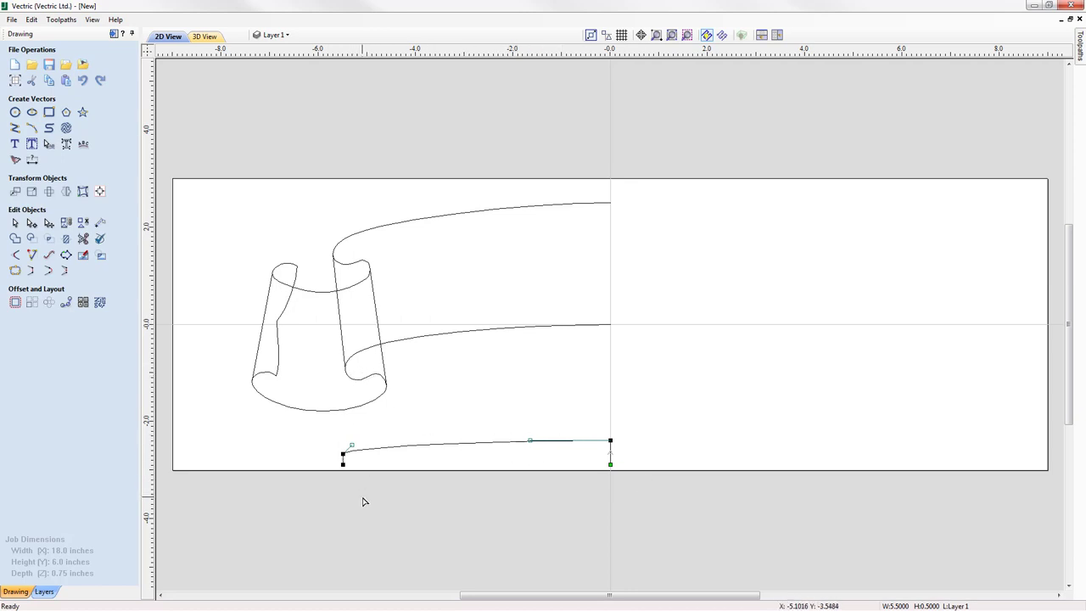
Step: Duplicate the arched profile and squeeze the copy toward its outer end to about 1.34 inches wide
left_click(432, 417)
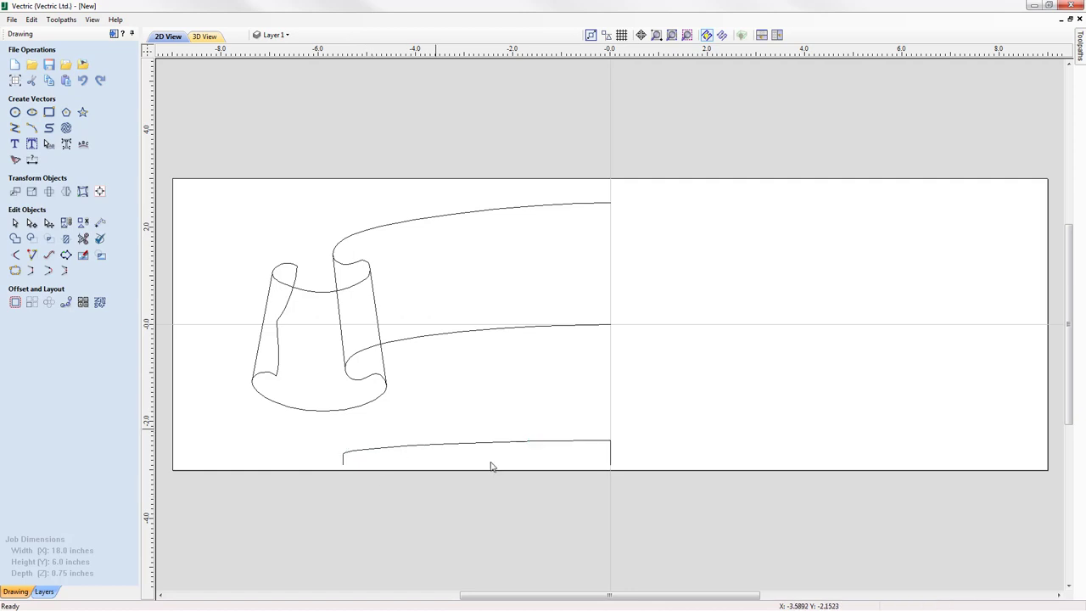
left_click(575, 443)
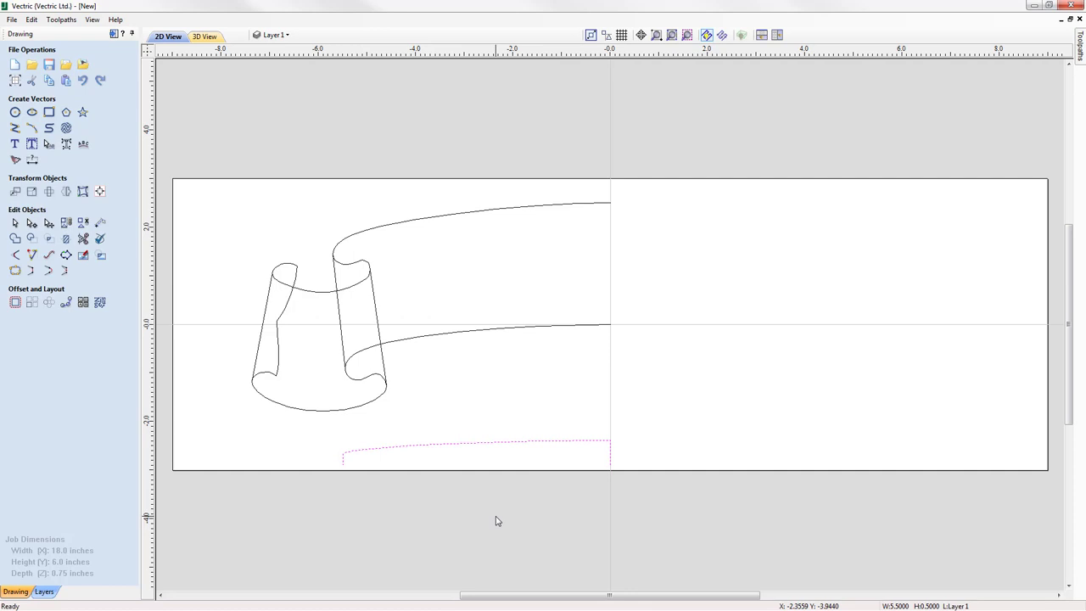
left_click(579, 443)
left_click_drag(616, 452, 400, 457)
mouse_move(400, 457)
left_mouse_down()
mouse_move(415, 458)
mouse_move(396, 455)
mouse_move(364, 364)
mouse_move(391, 357)
mouse_move(353, 359)
mouse_move(393, 439)
mouse_move(408, 443)
left_mouse_up()
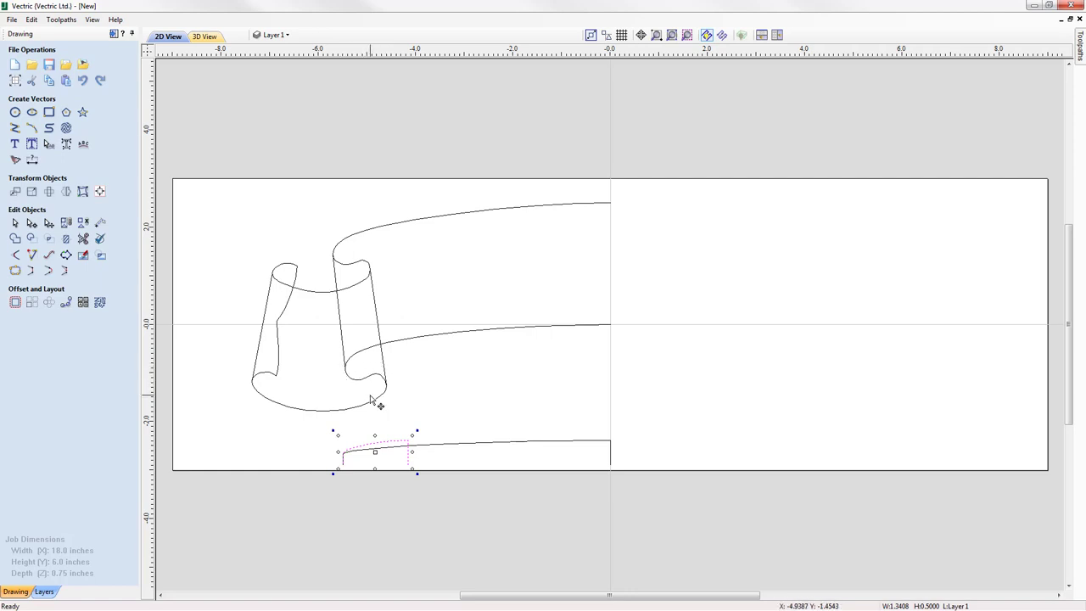
Step: In node editing, swing the outer-end control handle of the narrow profile copy downward to form an S-curve
scroll(259, 472, "up", 3)
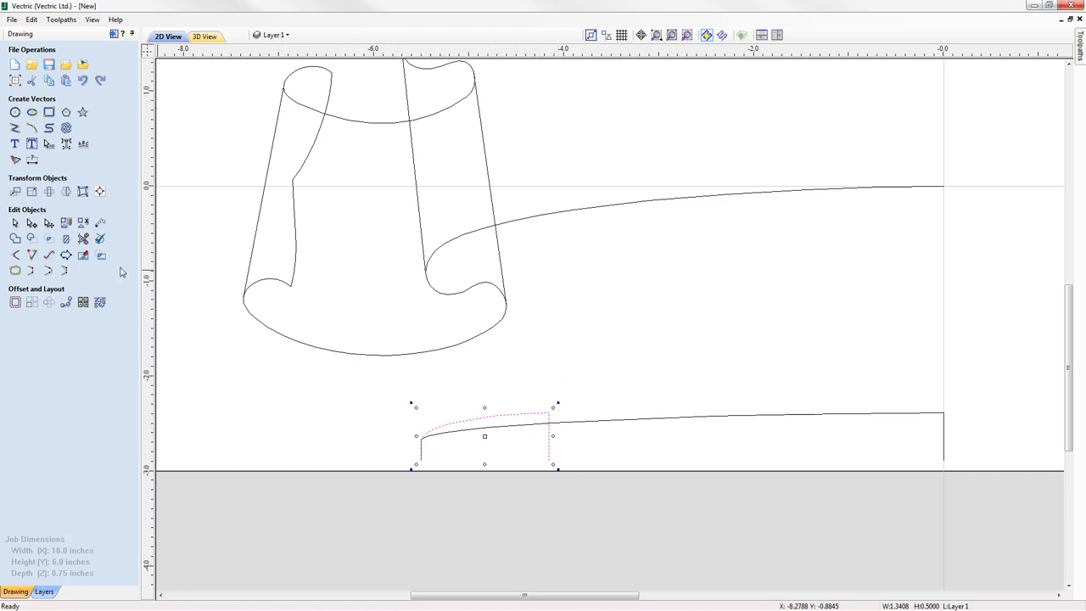
left_click(32, 223)
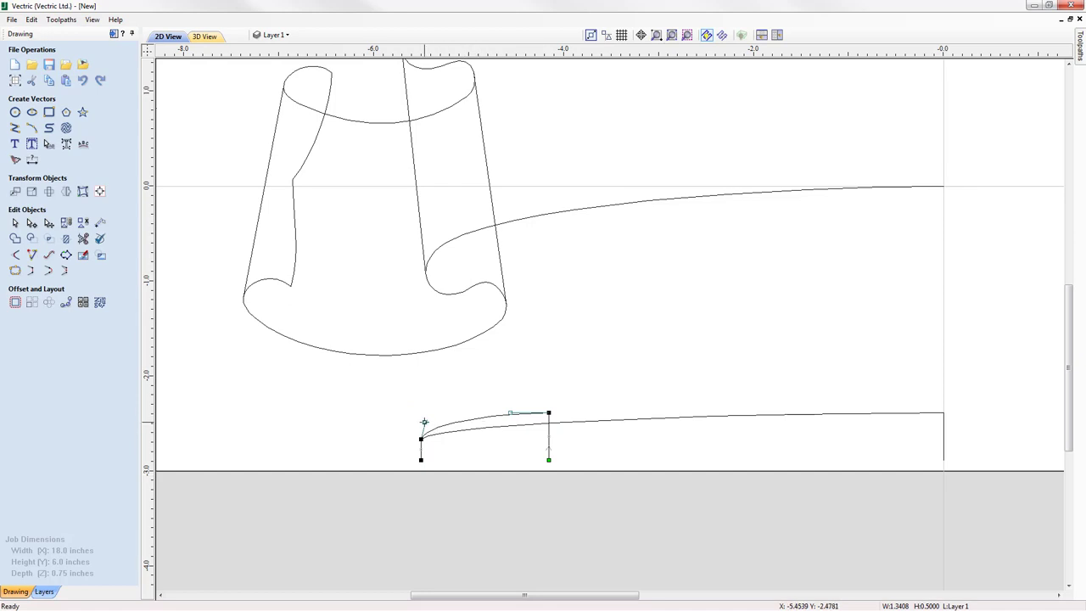
left_click_drag(424, 422, 431, 466)
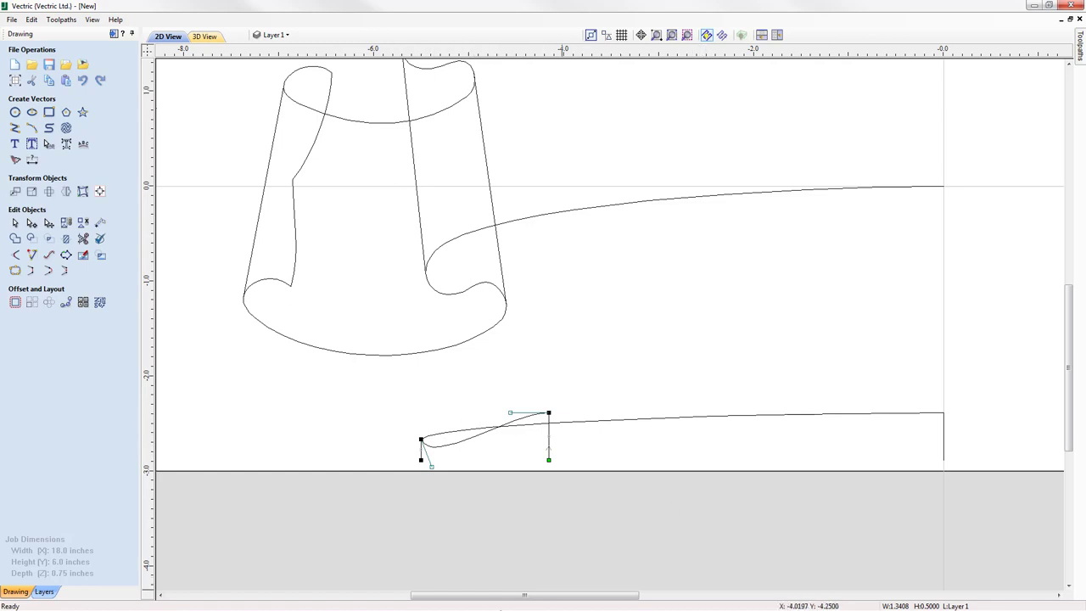
Step: Lower the upper node at the inner end of the narrow S-shaped profile to sit below the main arch
left_click(548, 413)
key("Down")
key("Down")
key("Down")
key("Down")
key("Down")
key("Down")
key("Down")
key("Down")
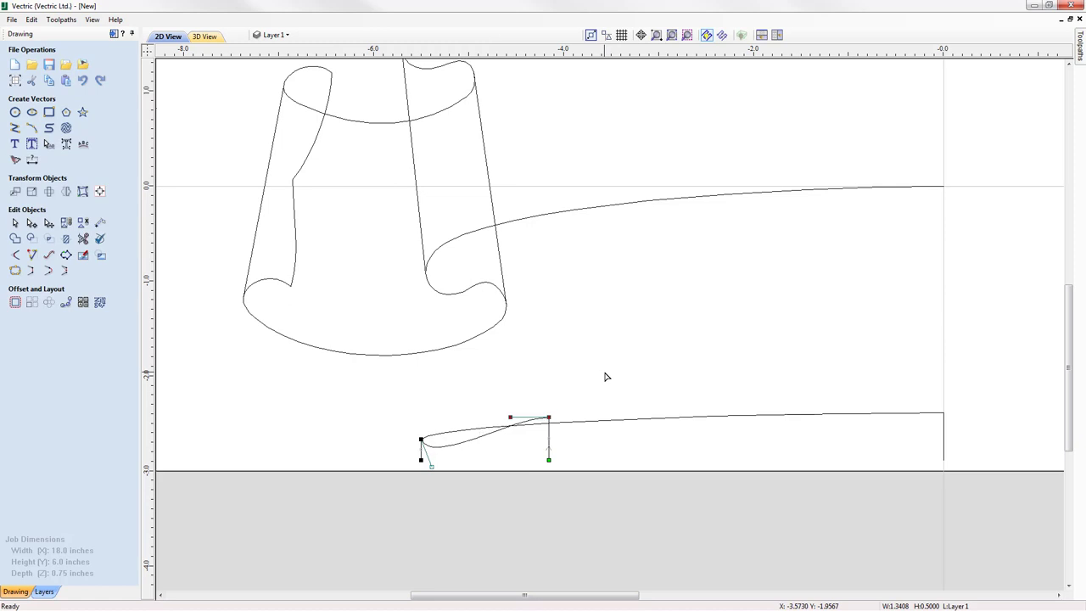
key("Down")
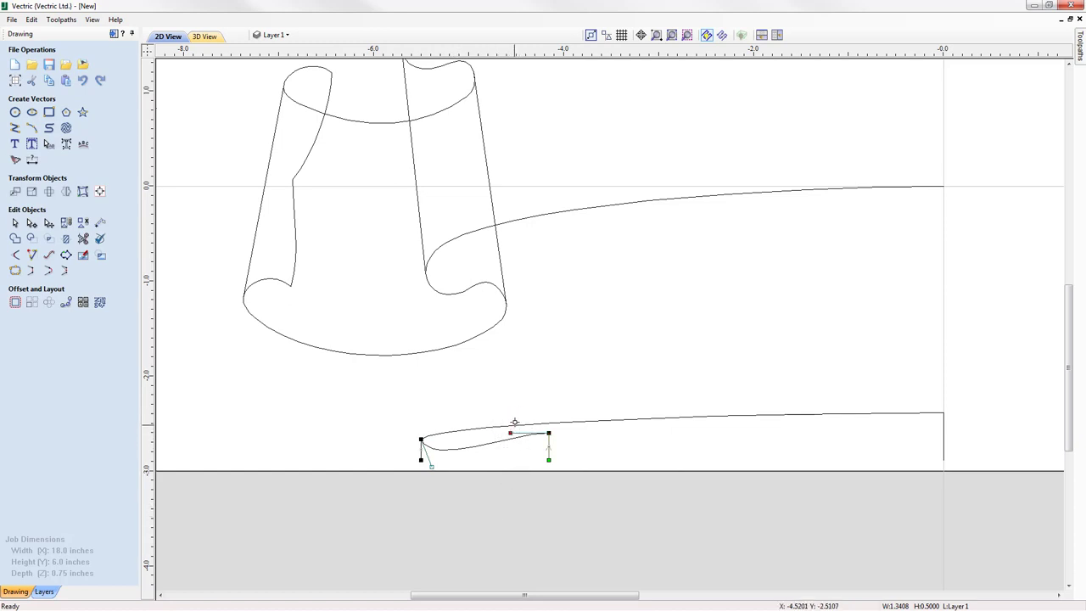
Step: Point the control handle of the S-curve's inner end node straight up to round the curve into the vertical end
left_click_drag(515, 422, 533, 412)
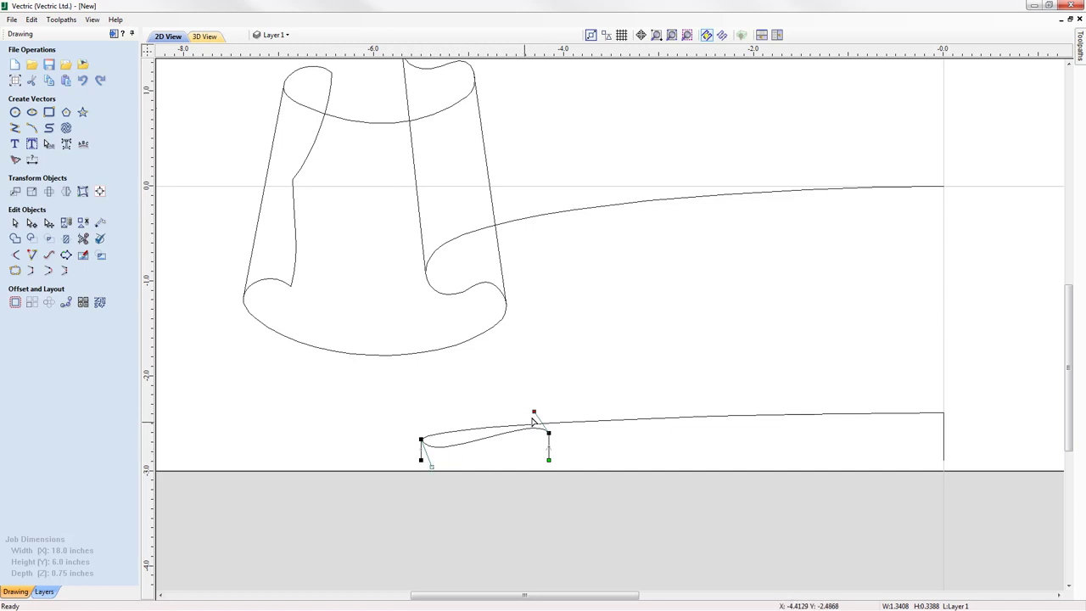
left_click_drag(534, 414, 536, 408)
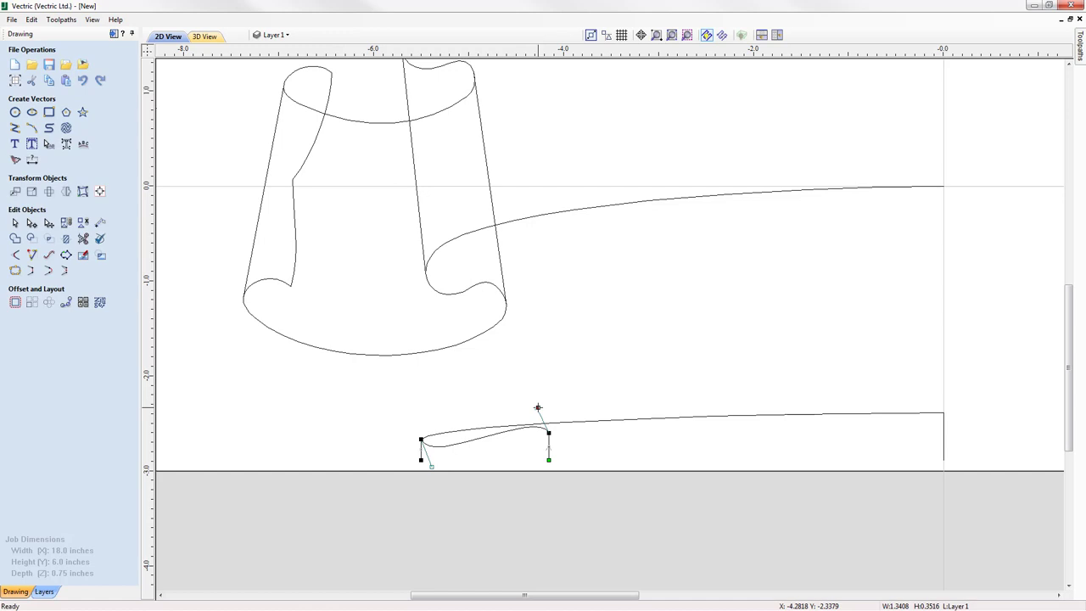
left_click_drag(537, 408, 548, 410)
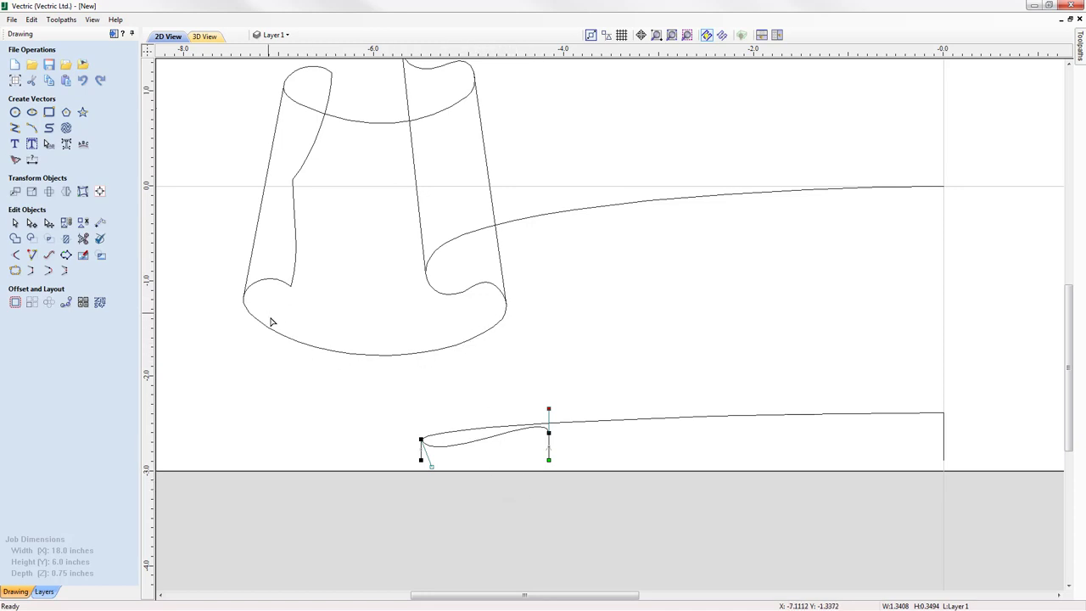
left_click(520, 458)
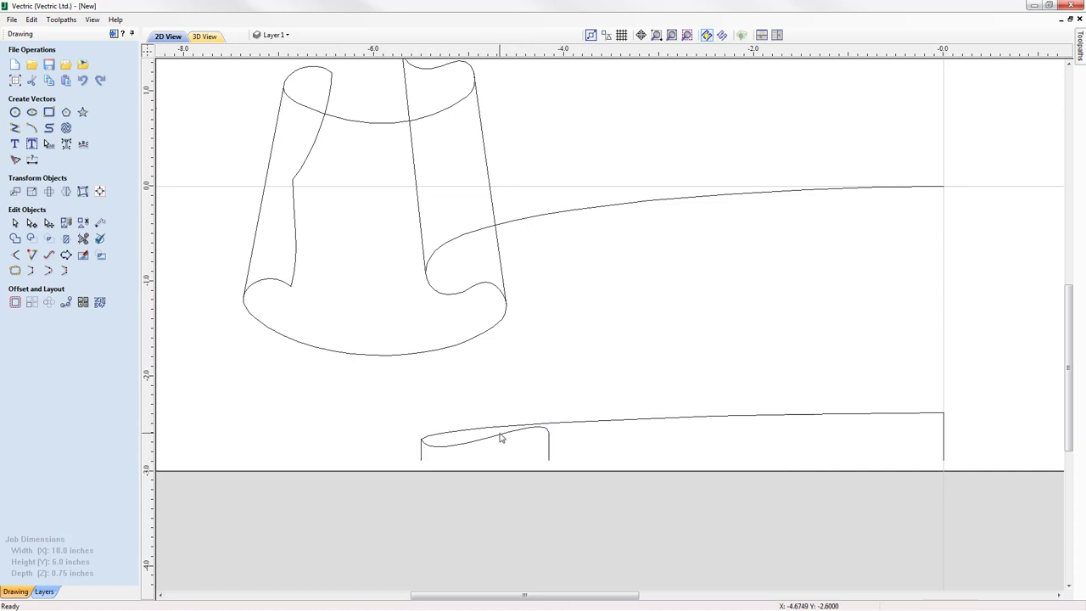
Step: Duplicate the S-shaped profile and stretch the copy outward to about 3.24 inches wide
left_click(497, 442)
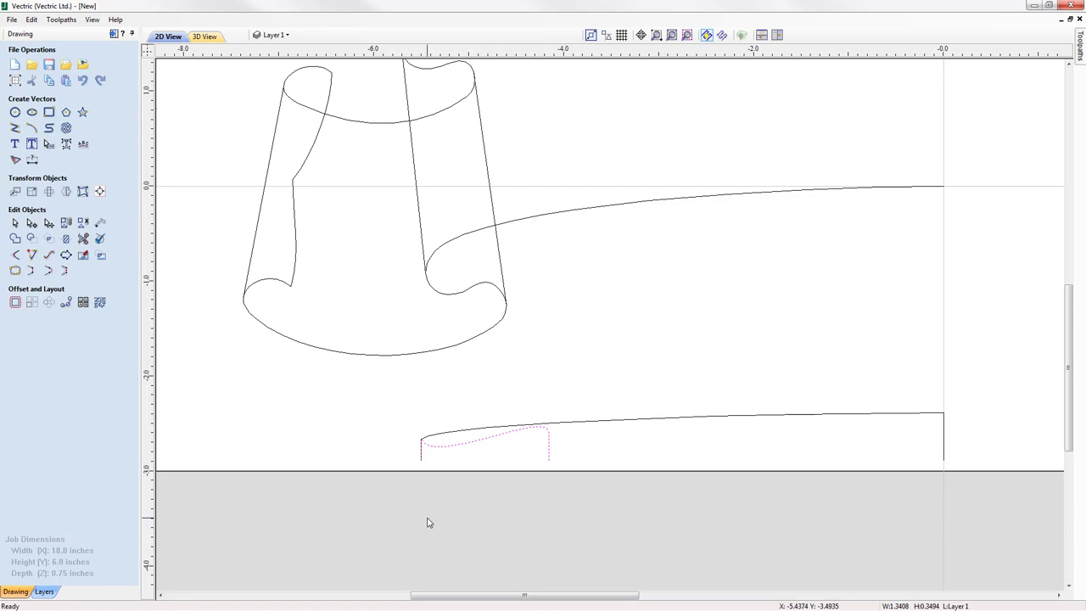
left_click(424, 450)
left_click_drag(413, 444, 240, 439)
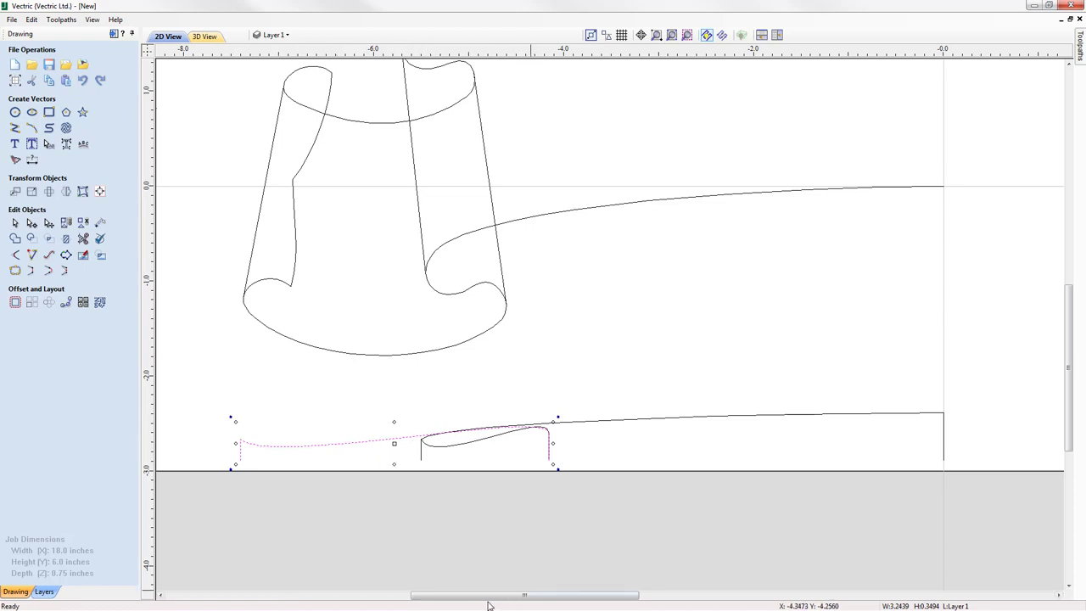
Step: Pull the inner-end control handle of the stretched profile straight down to turn its top edge into a shallow sag
key("n")
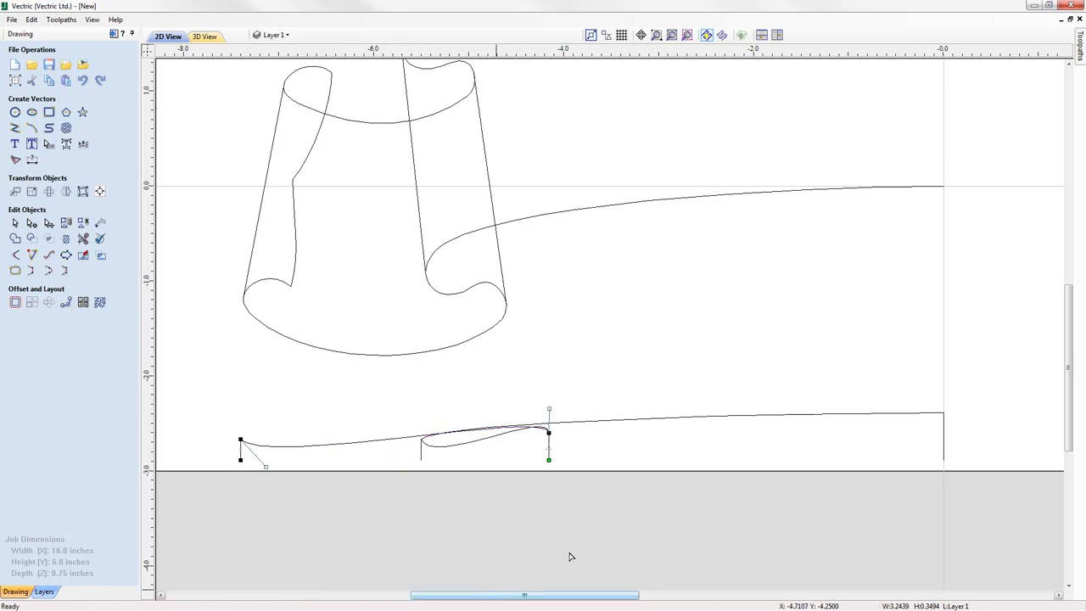
left_click_drag(549, 409, 548, 458)
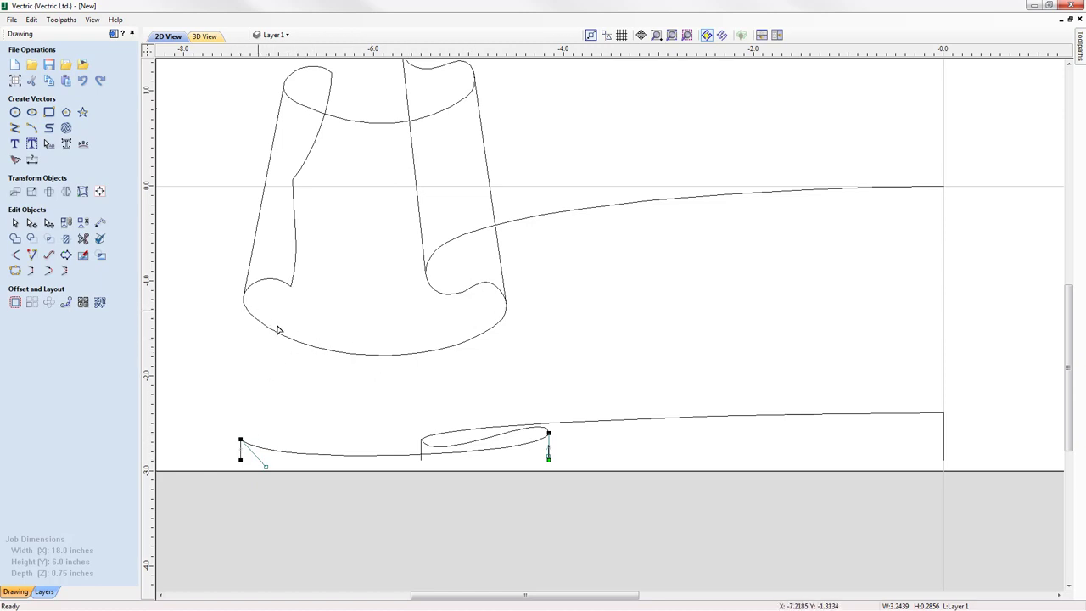
left_click(378, 439)
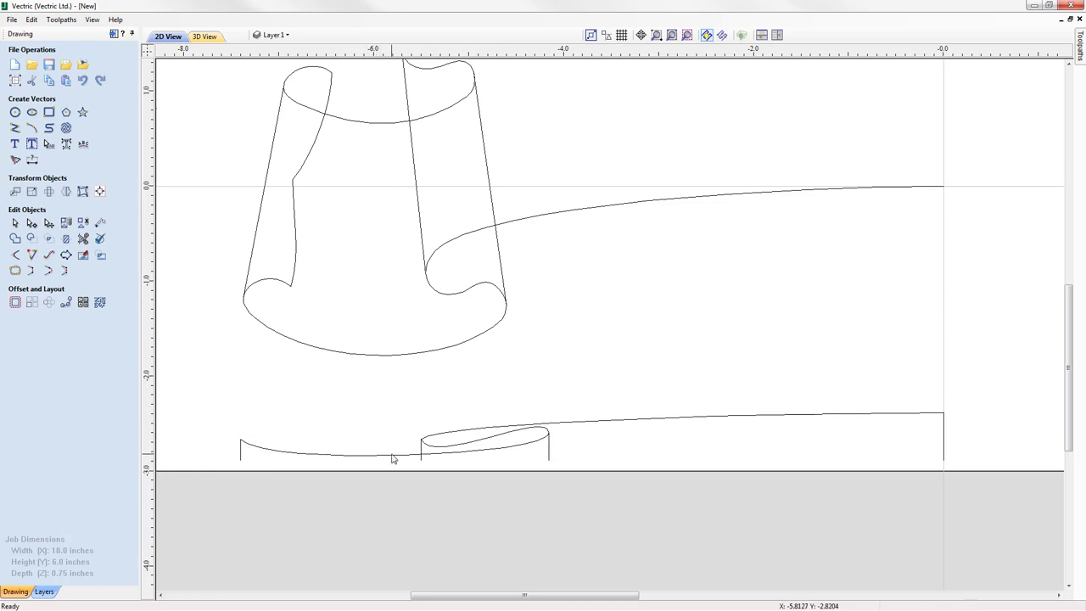
Step: Duplicate the sagging profile and squeeze the copy to about 0.55 inches wide at the outer end
left_click(392, 456)
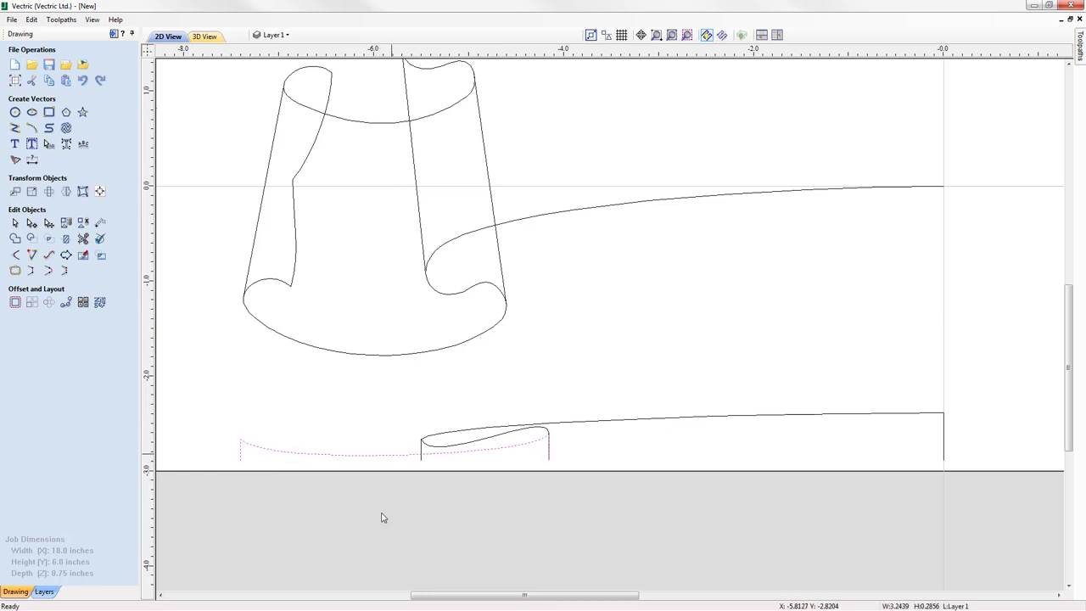
left_click(404, 459)
left_click_drag(552, 445, 296, 453)
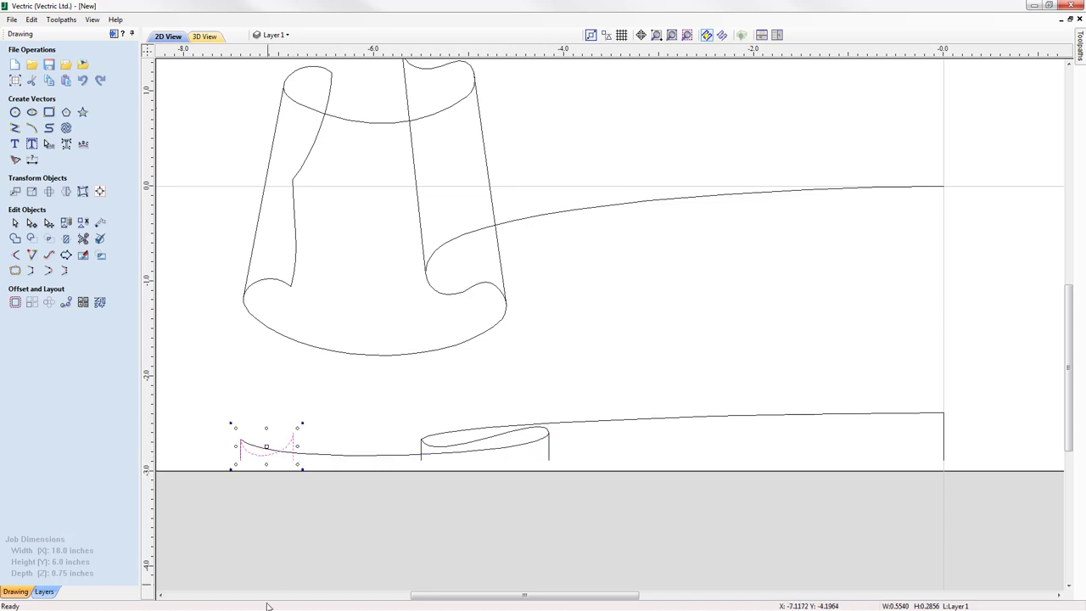
Step: Point both control handles of the small profile copy straight up to shape its top edge into an arch
key("n")
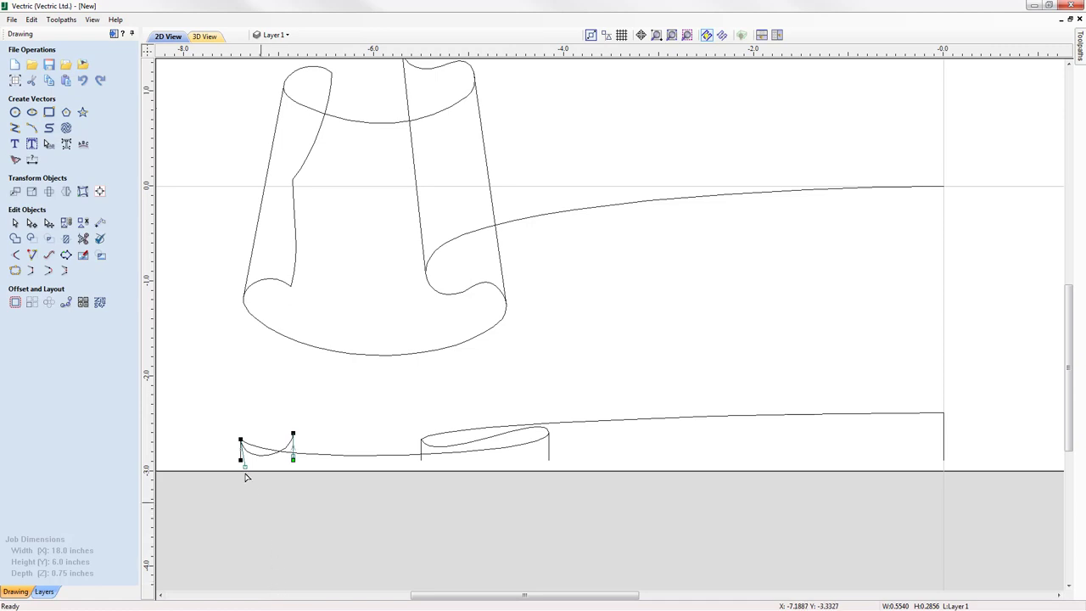
scroll(193, 447, "up", 2)
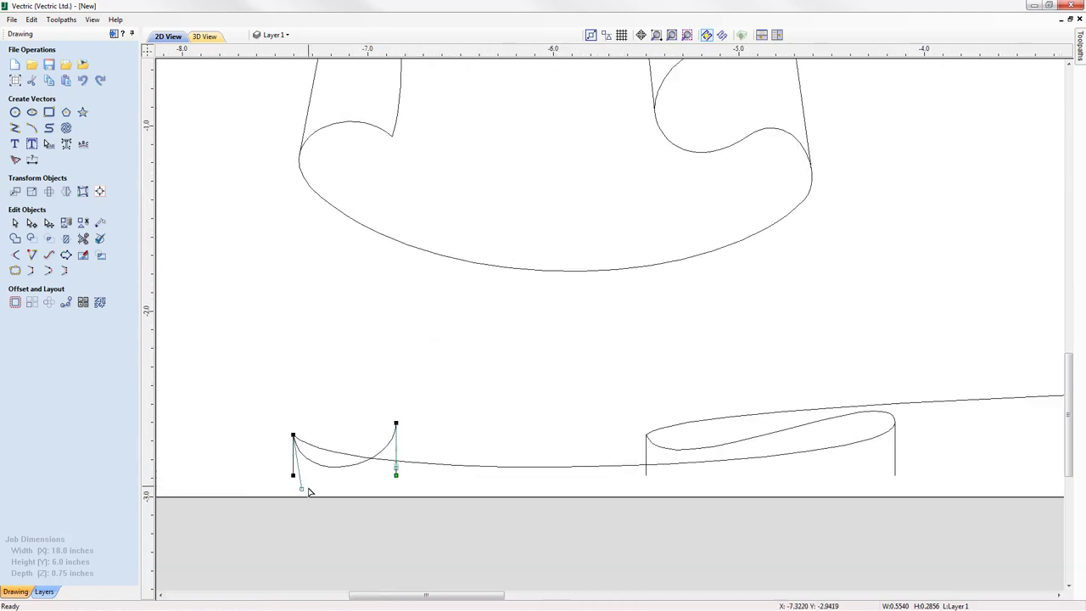
left_click_drag(301, 488, 294, 400)
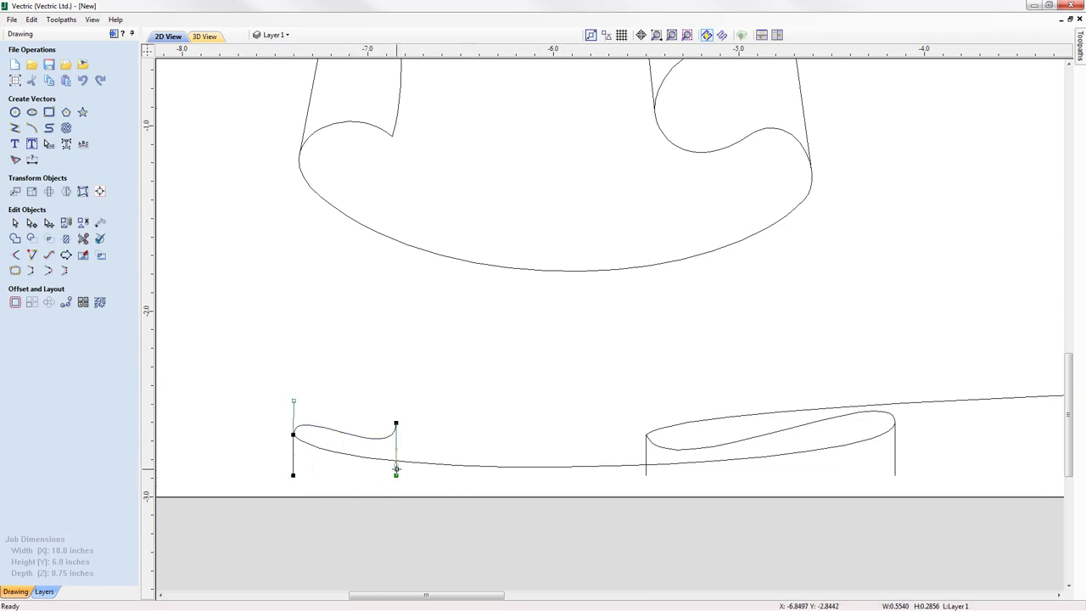
left_click_drag(395, 467, 396, 401)
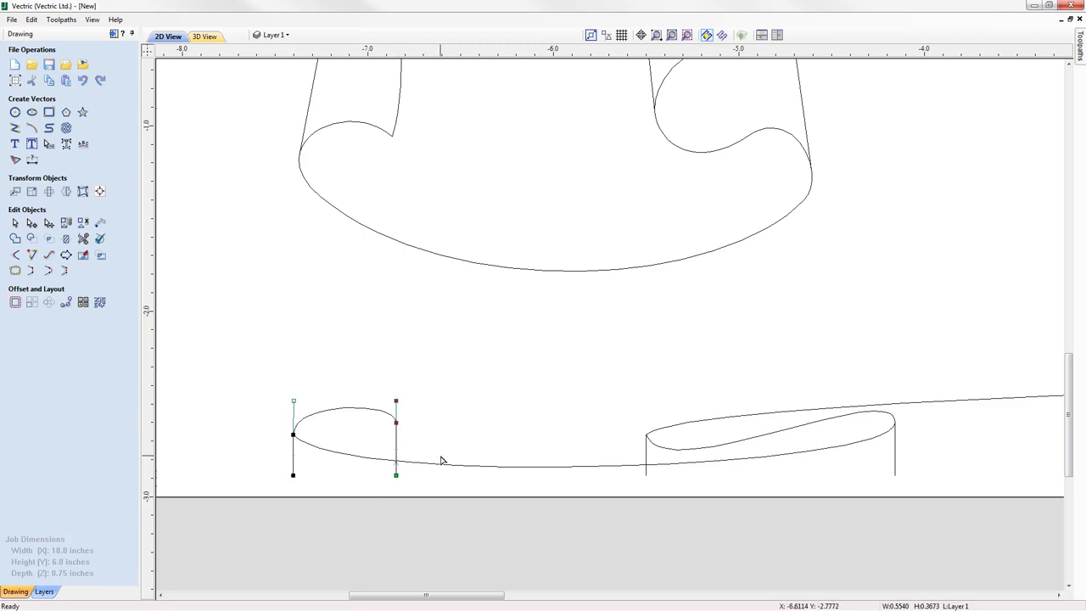
Step: Lower the inner end node of the small arched profile and shorten the control handle at its outer end
key("Down")
key("Down")
key("Down")
key("Down")
key("Down")
key("Down")
key("Down")
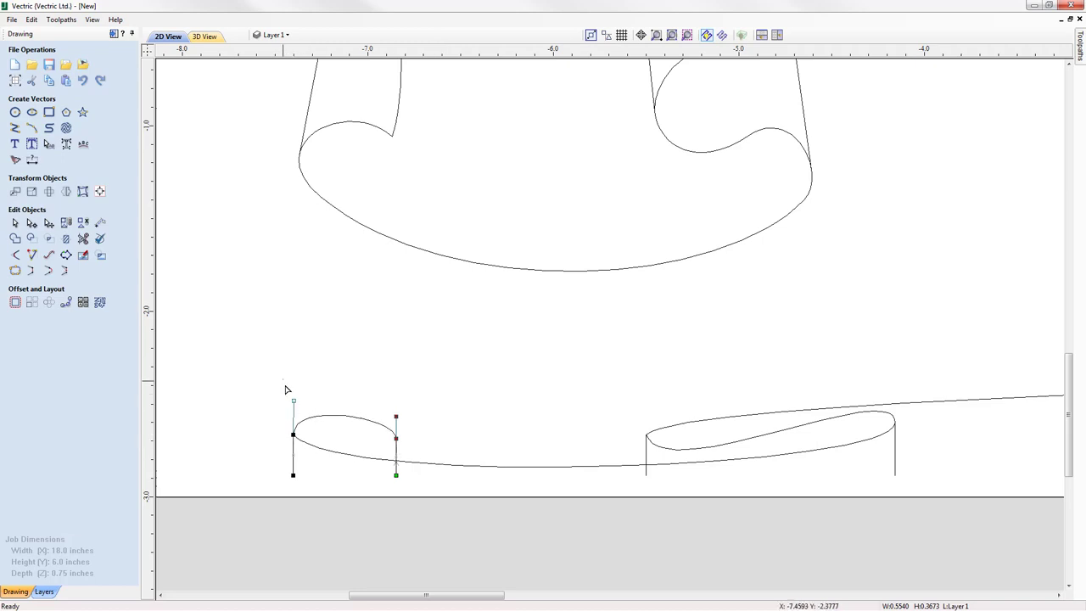
left_click(295, 402)
scroll(274, 350, "down", 2)
scroll(286, 420, "down", 2)
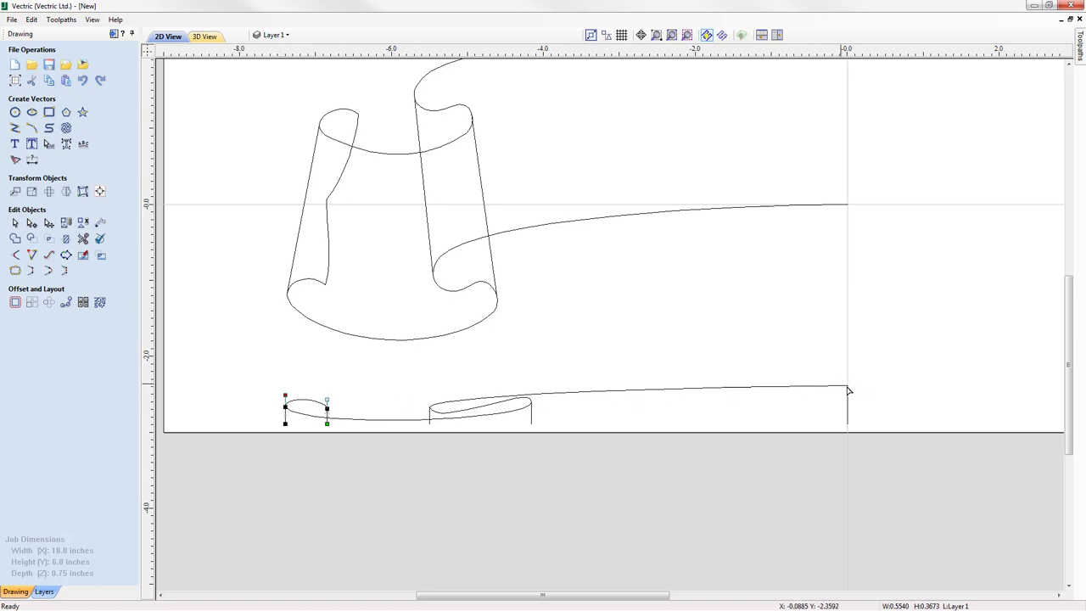
Step: Lower the outer end node of the wide sagging profile slightly and flatten the curve with its control handle
scroll(273, 422, "up", 1)
scroll(274, 423, "up", 1)
left_click(315, 413)
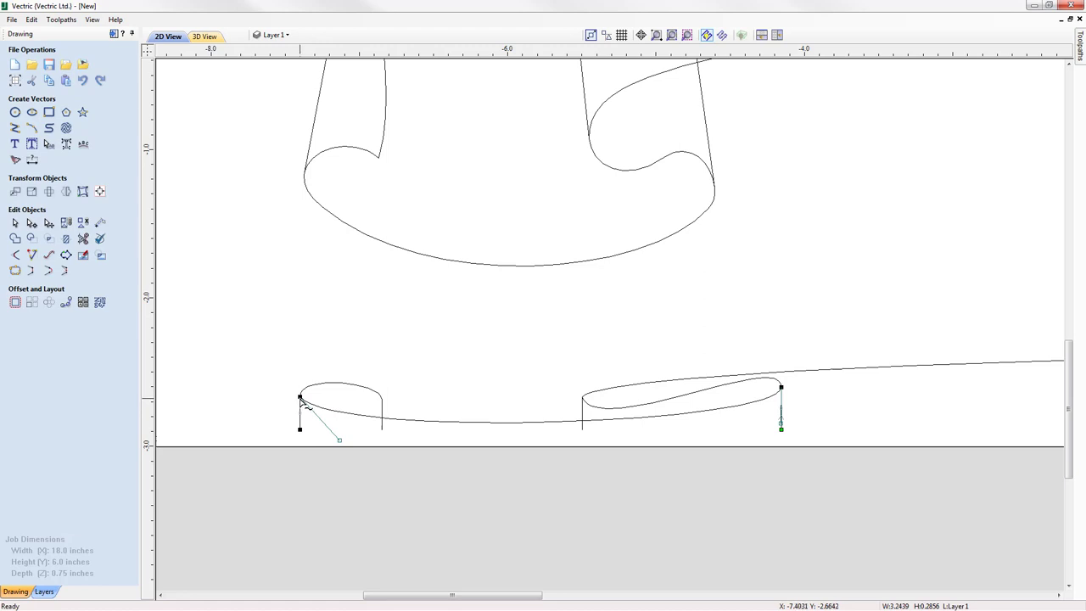
left_click(300, 398)
left_click_drag(303, 397, 349, 439)
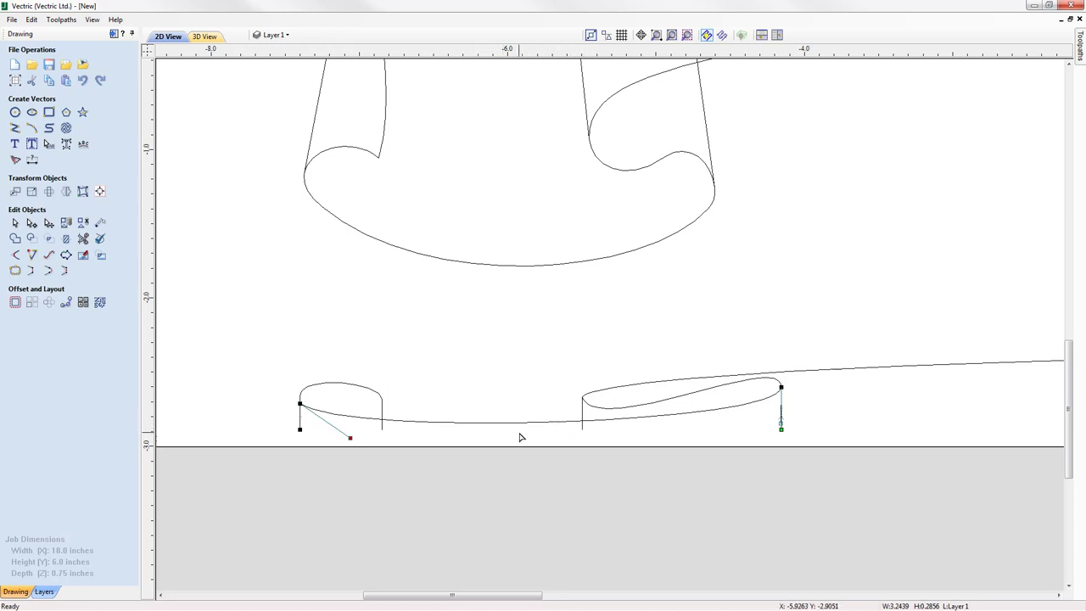
Step: Nudge the outer end node of the small arched profile down to meet the end of the sagging profile
left_click(325, 384)
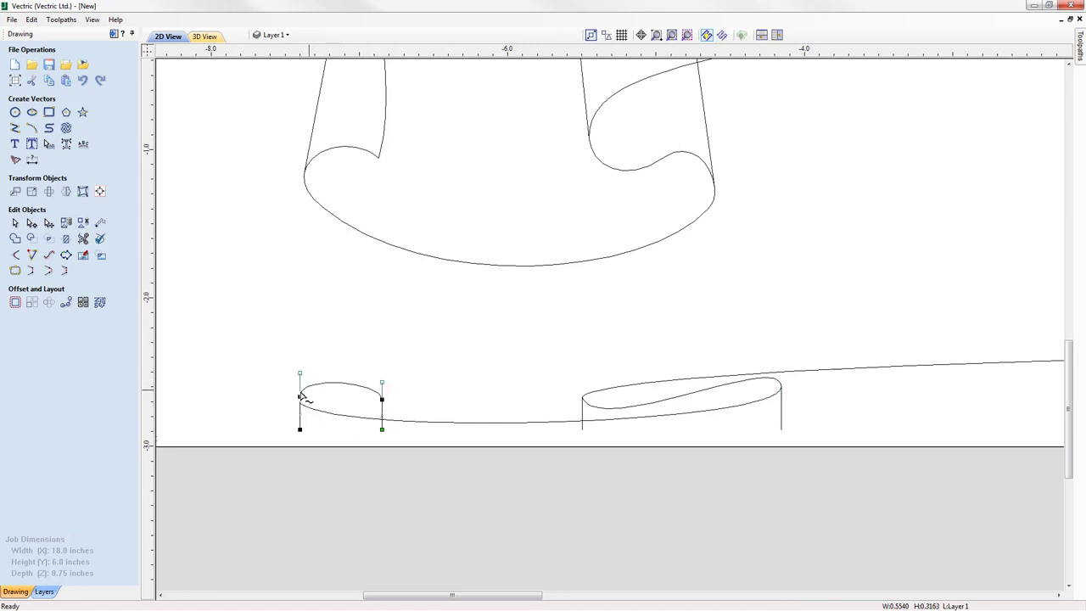
left_click(299, 396)
key("Down")
key("Down")
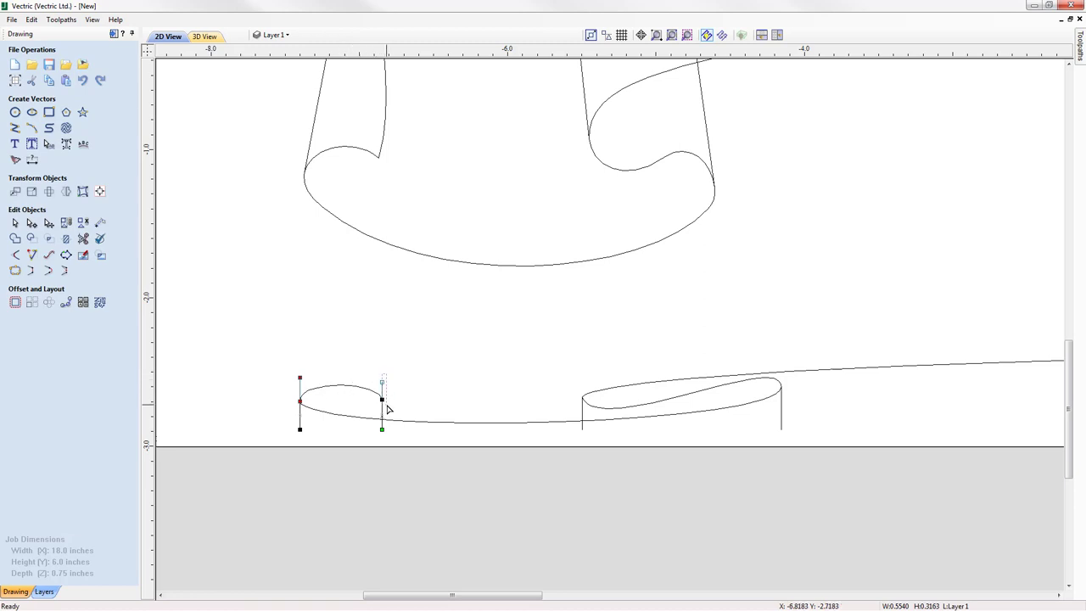
Step: Nudge the small arched profile's inner end node further down and deselect the vector
left_click(383, 399)
key("Down")
key("Down")
key("Down")
key("Down")
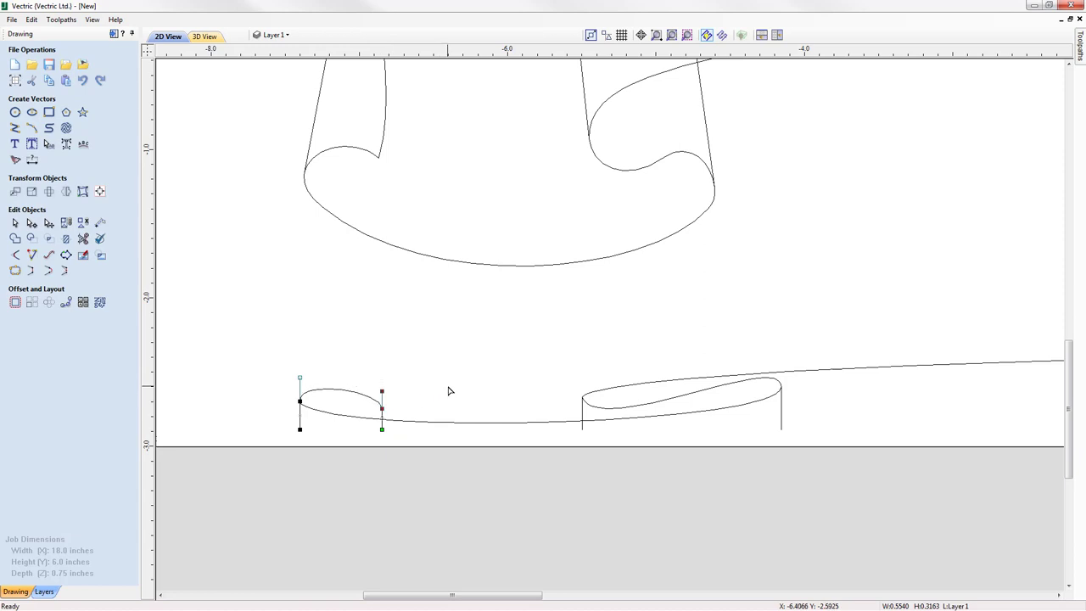
scroll(424, 403, "down", 4)
left_click(402, 485)
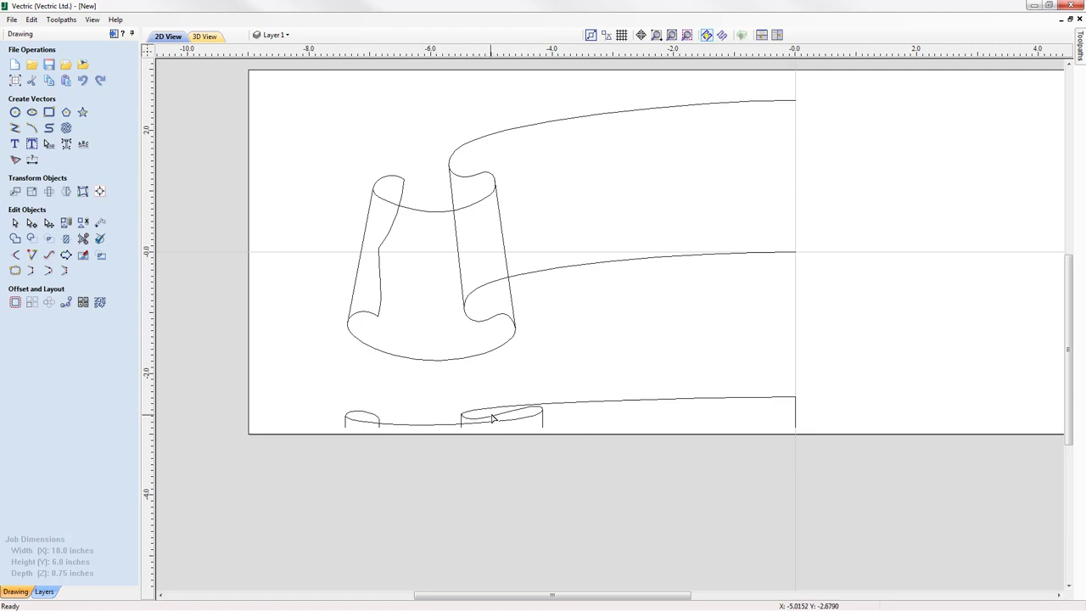
Step: Close the open vector of the large central ribbon section with a straight line along the vertical centre line
scroll(391, 433, "up", 3)
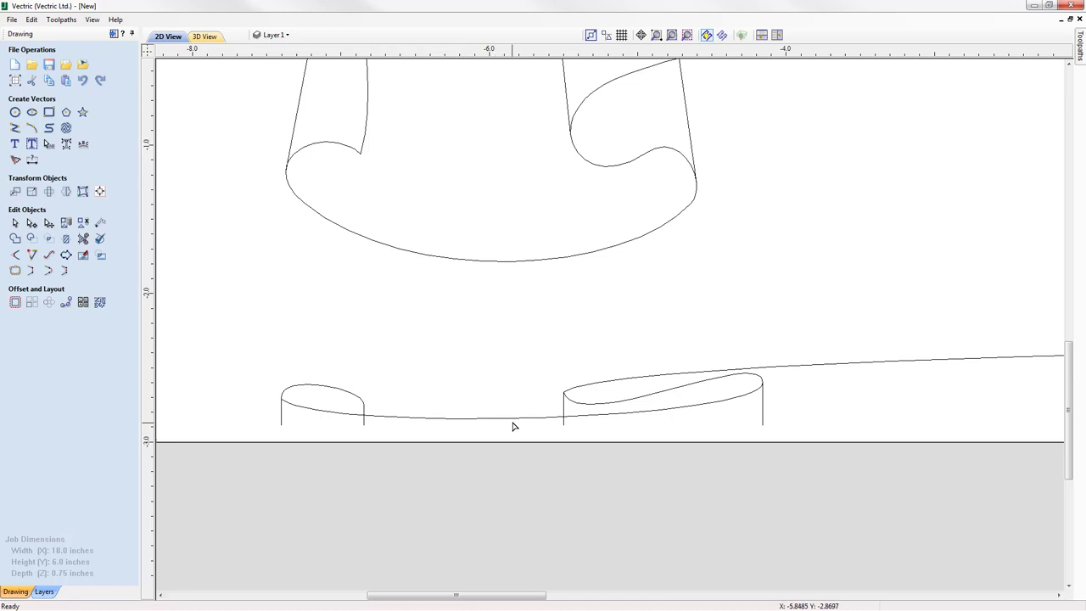
scroll(521, 442, "down", 1)
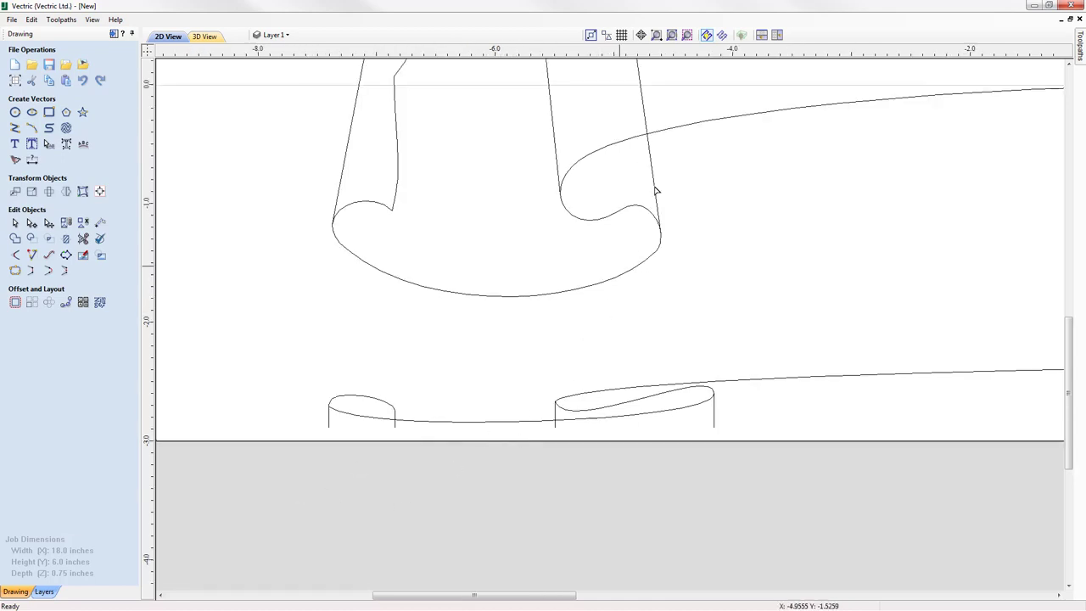
left_click(671, 34)
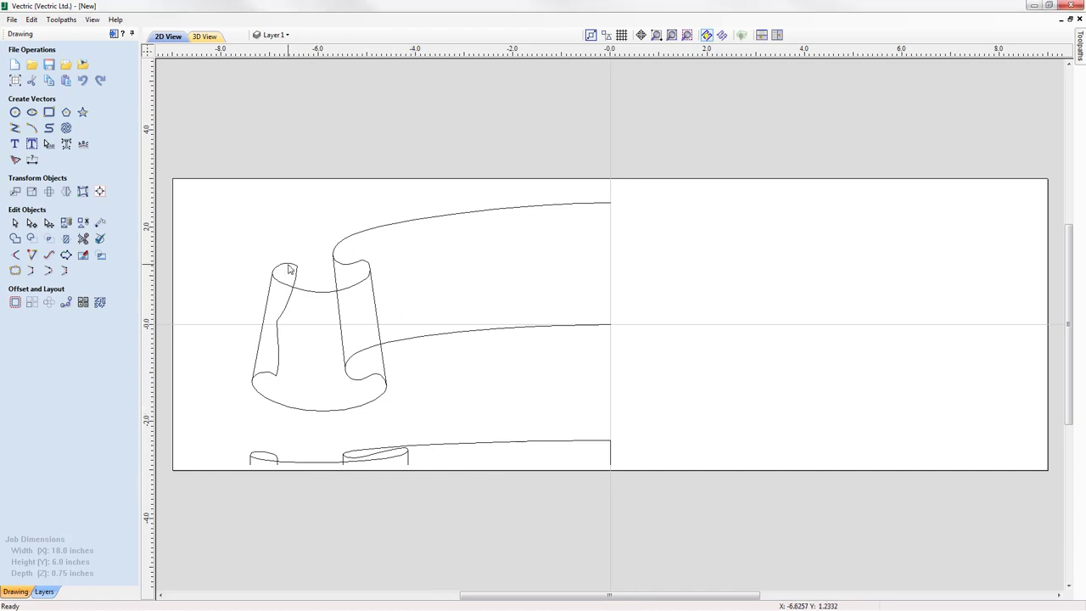
left_click(290, 296)
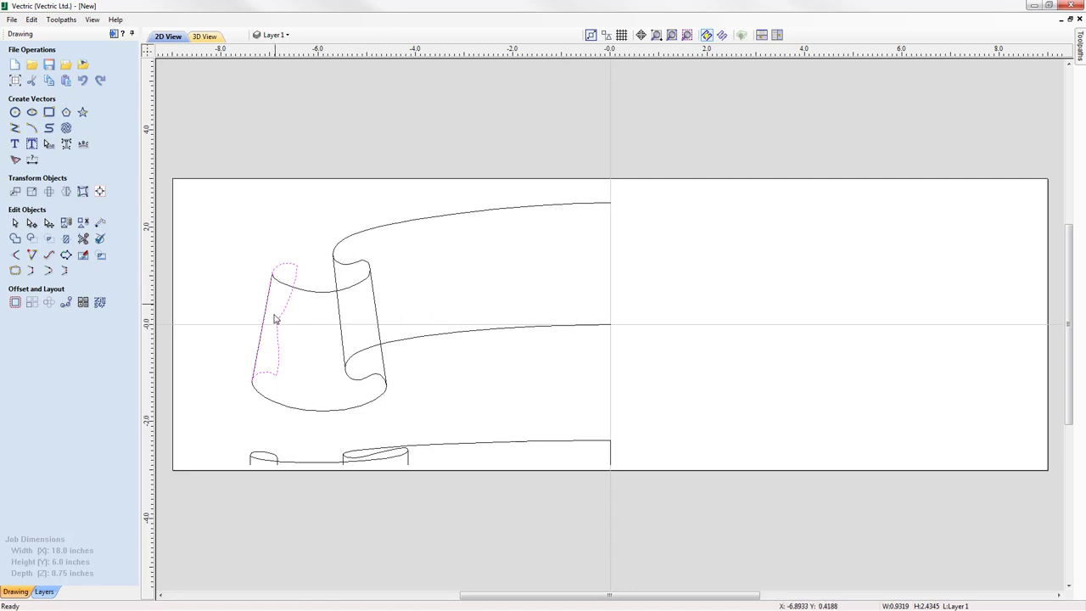
left_click(370, 269)
left_click(409, 224)
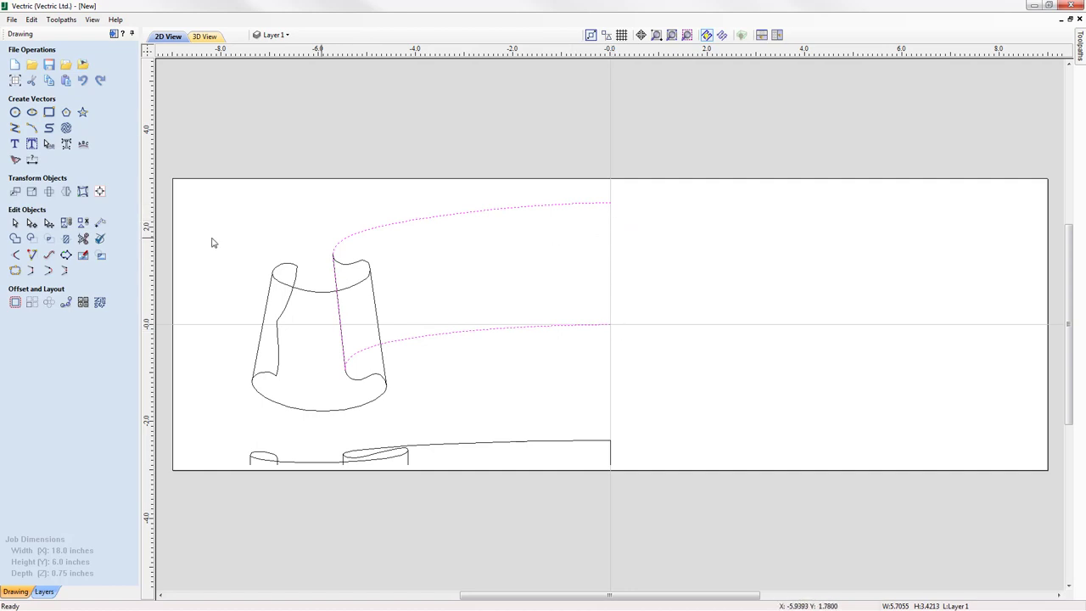
left_click(32, 270)
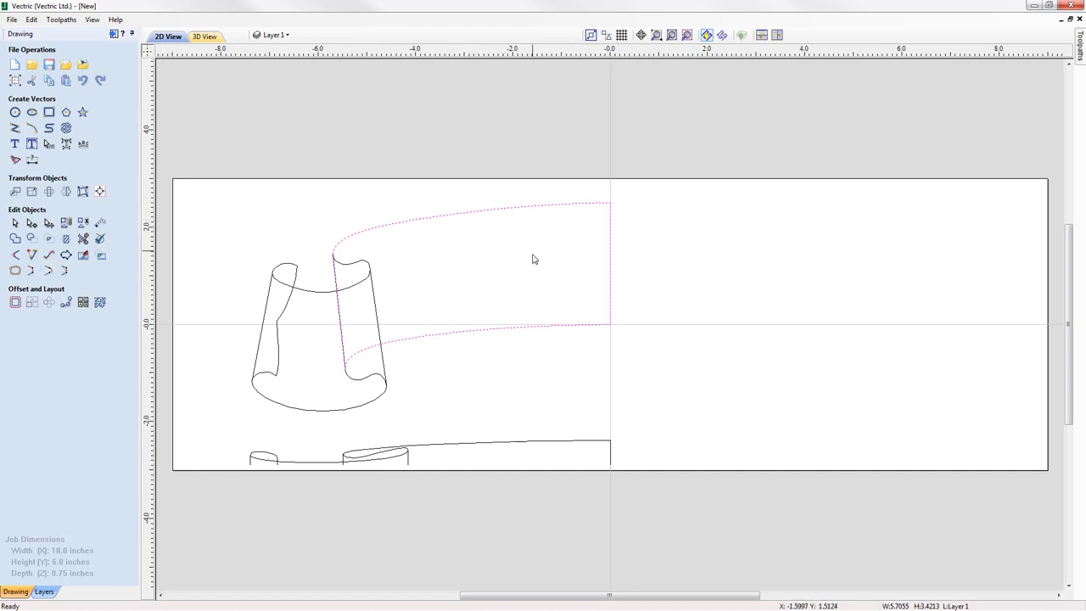
left_click(510, 312)
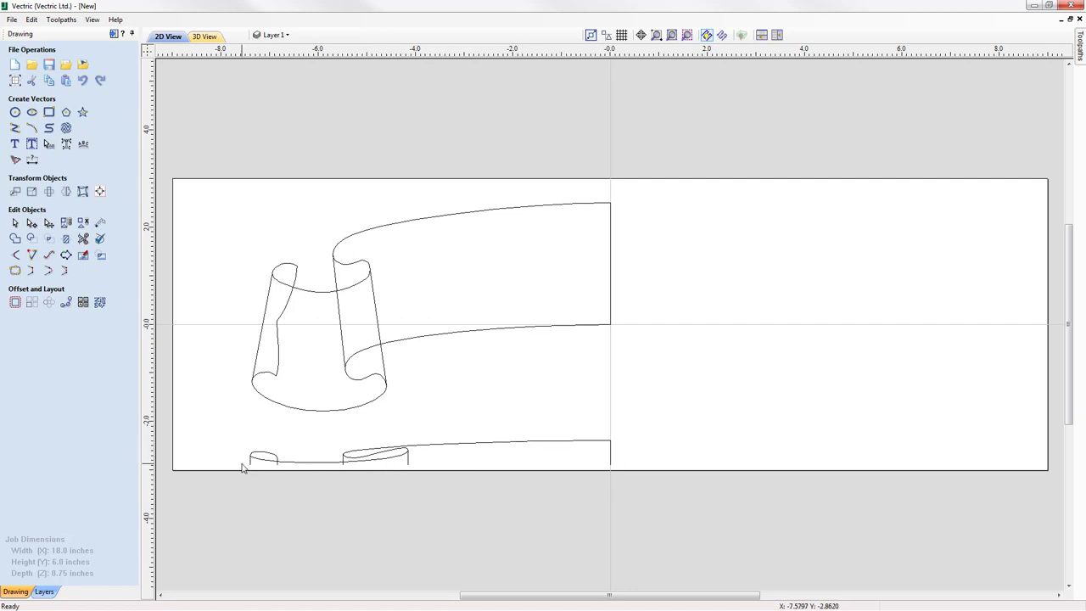
Step: Draw a near-vertical line about 4.85 inches long upward from X 0.01, Y -2, just beside the central section's closing edge
left_click(16, 128)
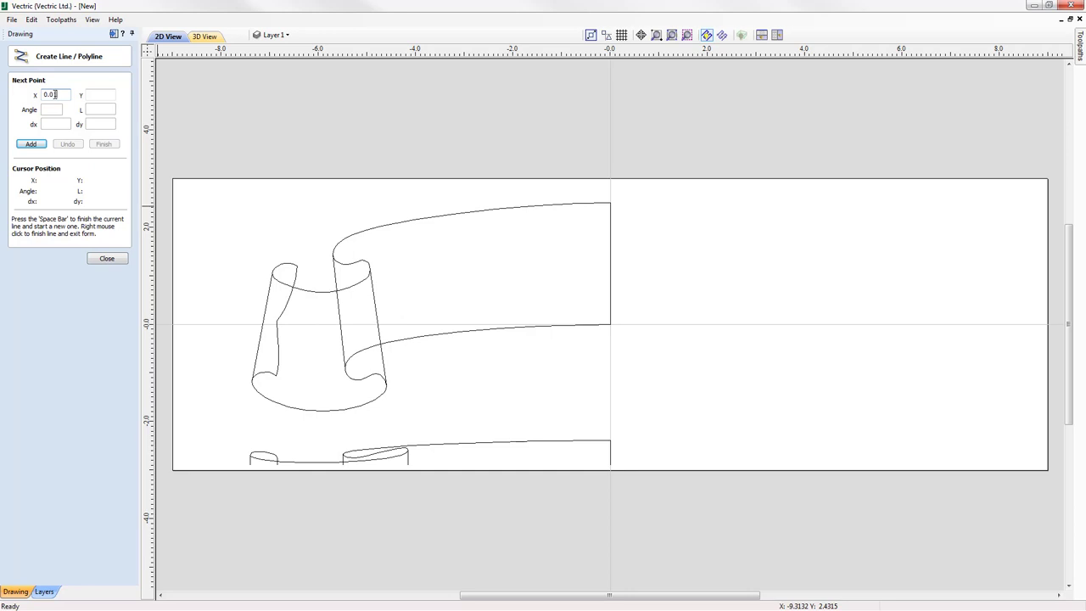
left_click(96, 94)
type("-2")
left_click(31, 143)
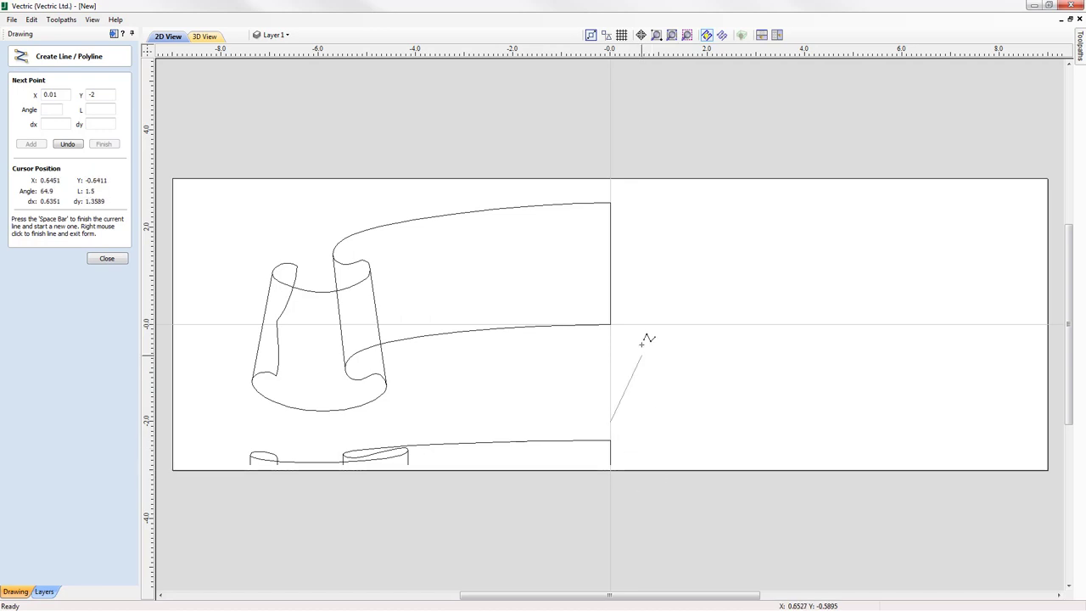
left_click(610, 184)
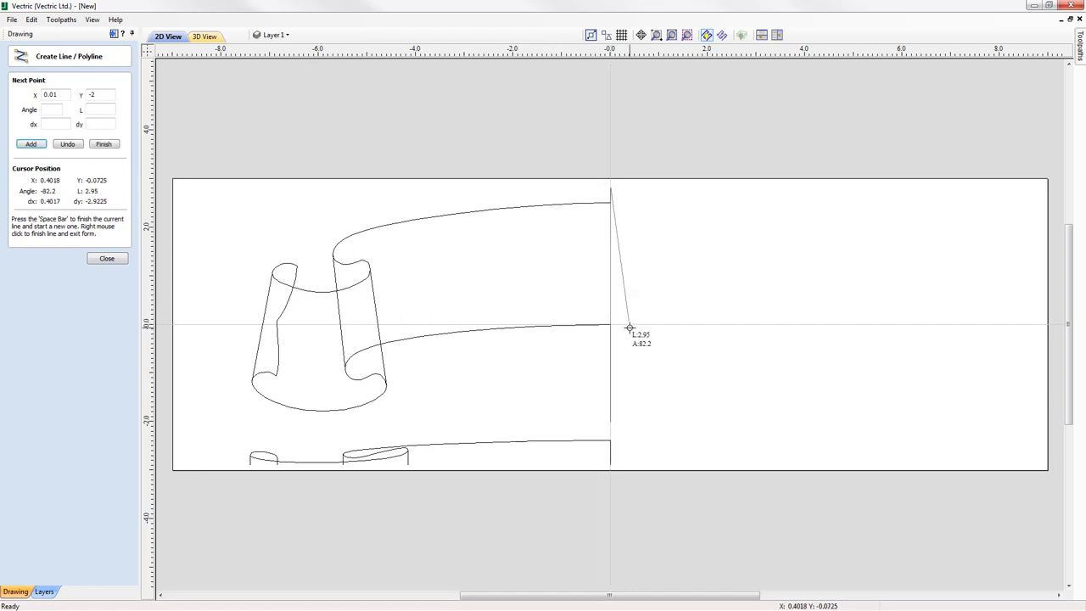
right_click(629, 328)
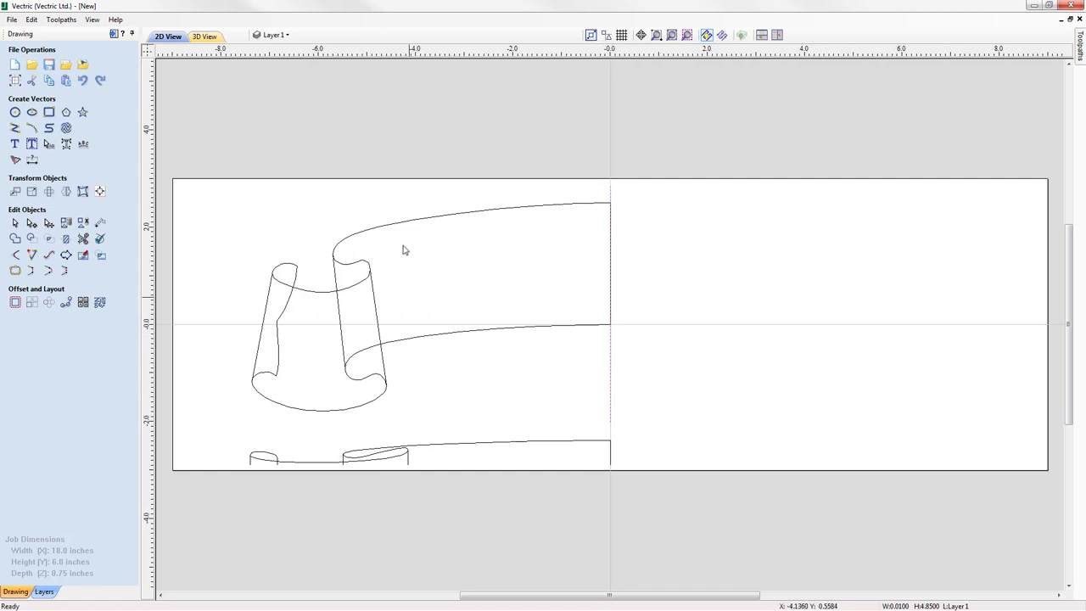
scroll(594, 276, "up", 10)
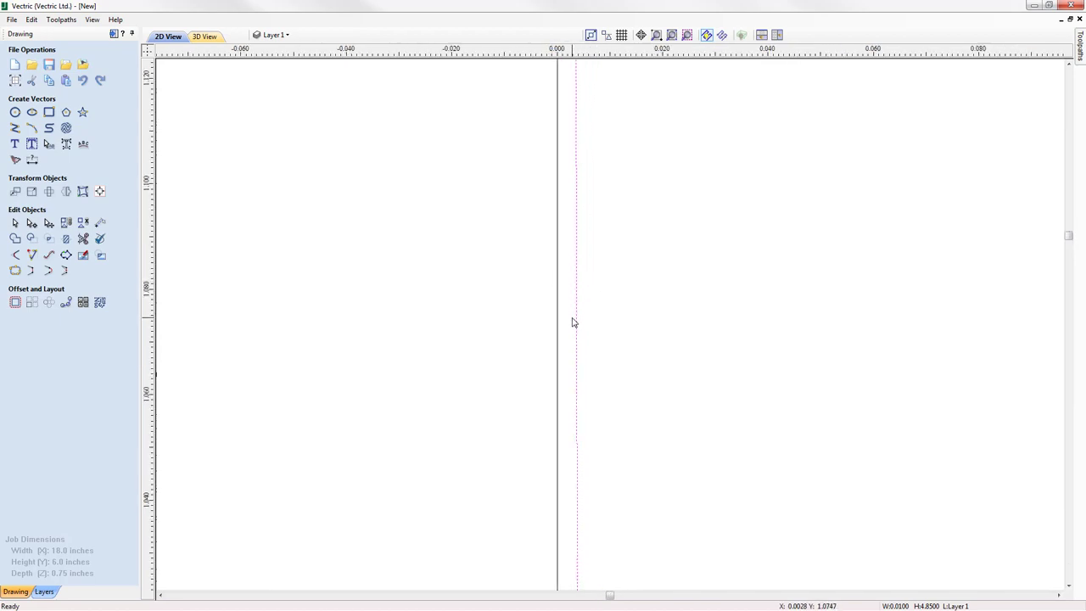
scroll(571, 323, "down", 15)
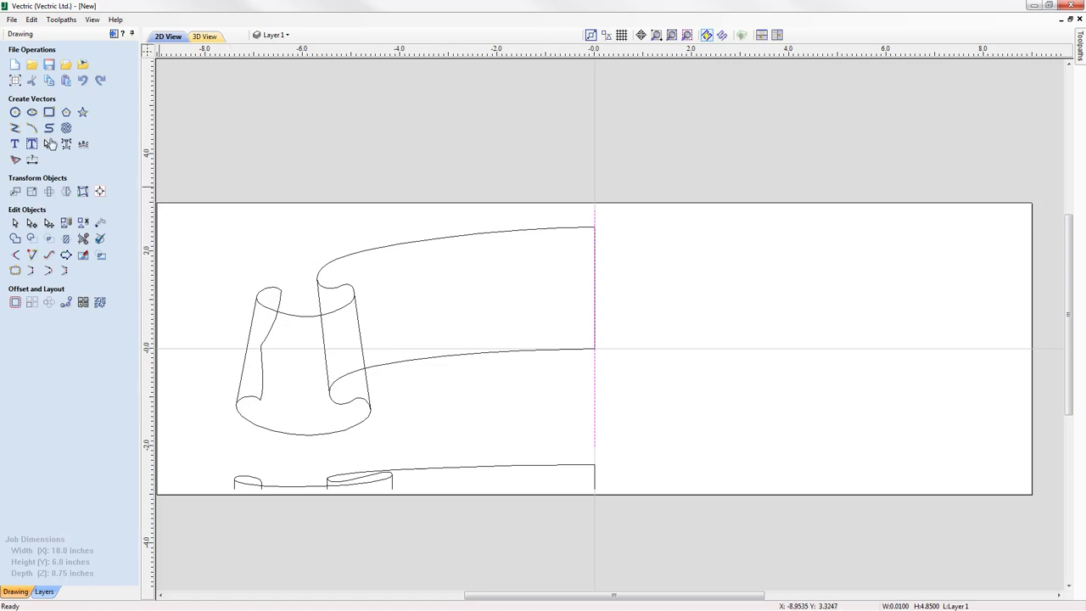
Step: Draw a slanted line about 4.05 inches long just outside the central section's outer side edge, extending past both ends
left_click(14, 127)
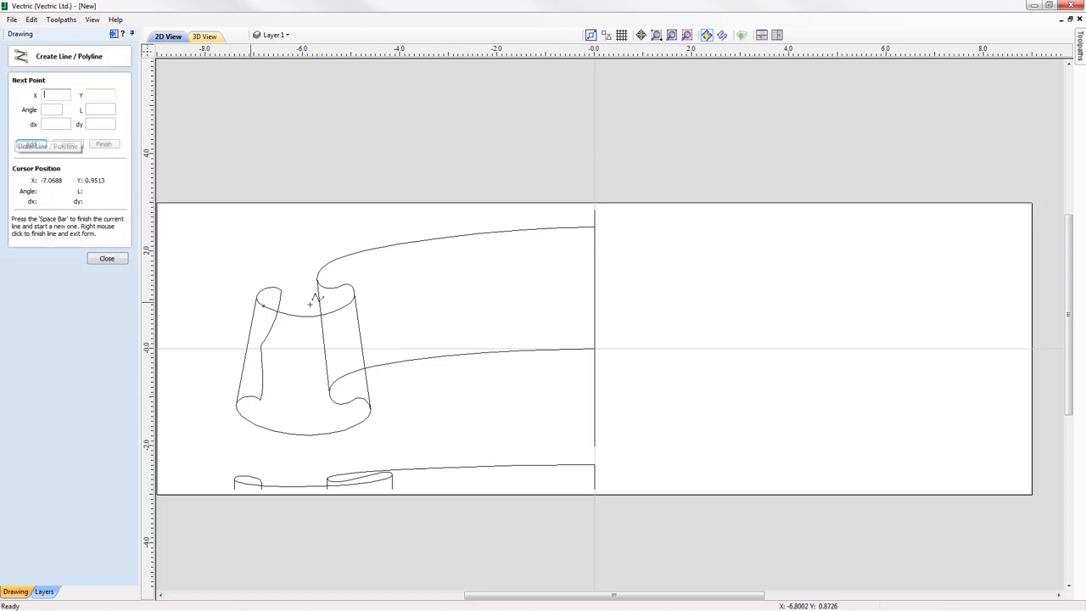
left_click(313, 247)
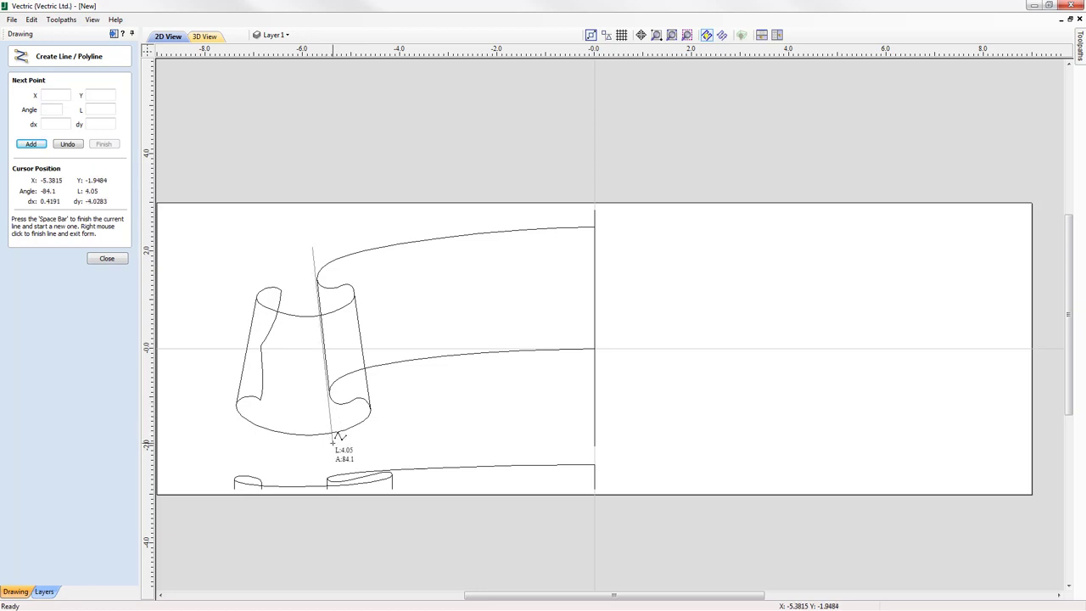
left_click(332, 443)
key("space")
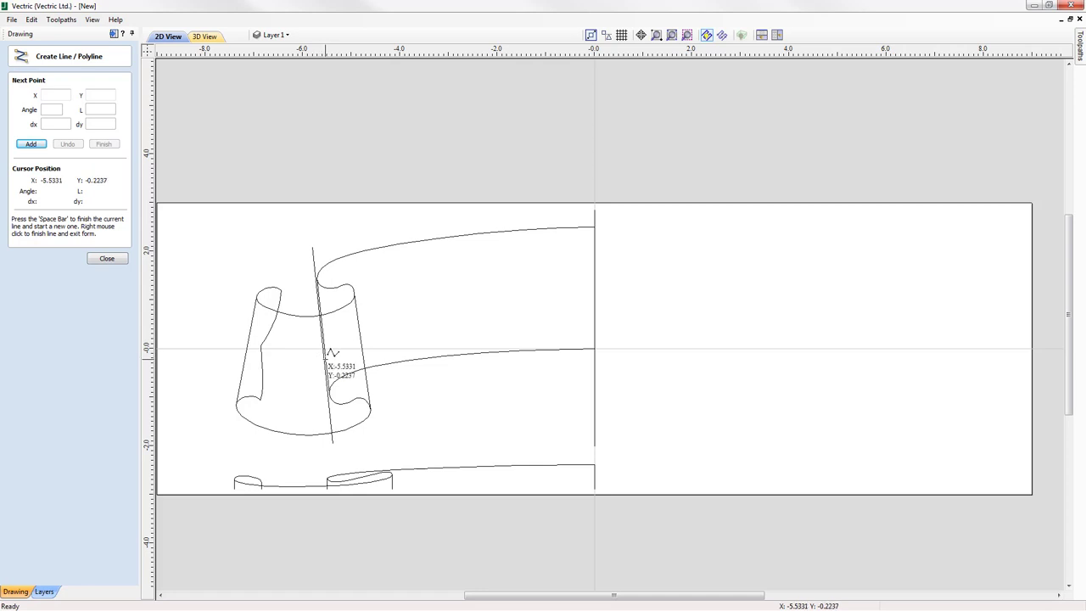
scroll(325, 350, "up", 5)
right_click(314, 312)
left_click(314, 315)
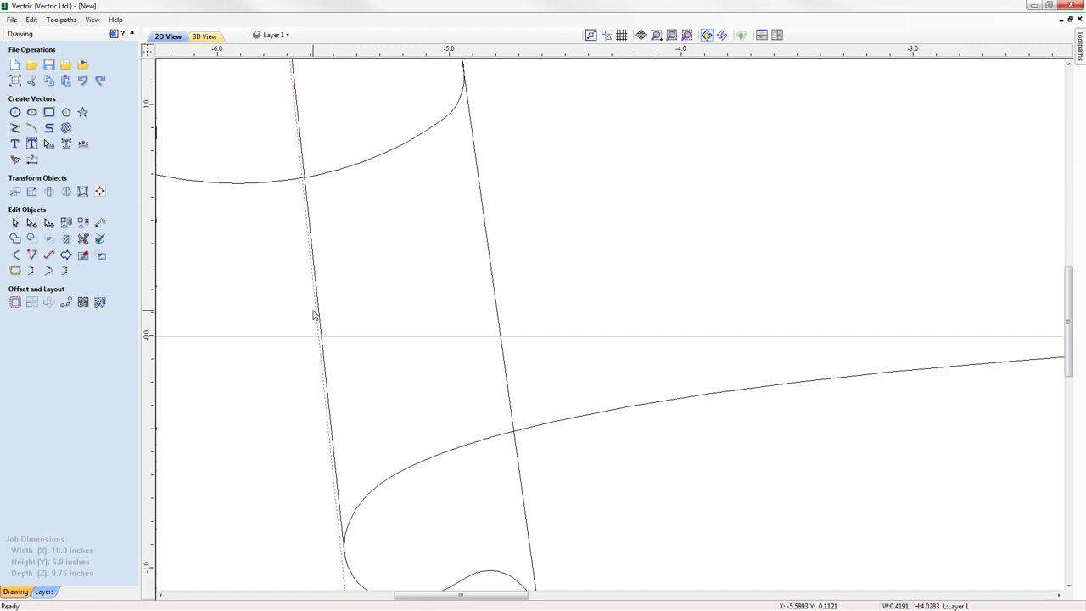
scroll(314, 316, "down", 6)
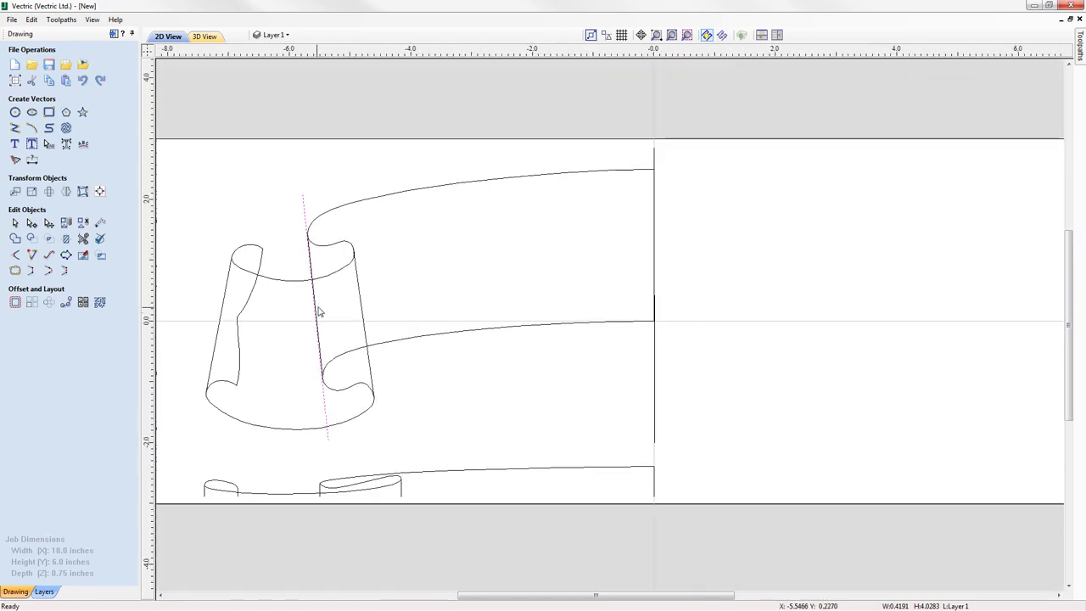
Step: Draw a slanted line about 4 inches long beside the folded section's inner side edge, extending past both ends
left_click(15, 127)
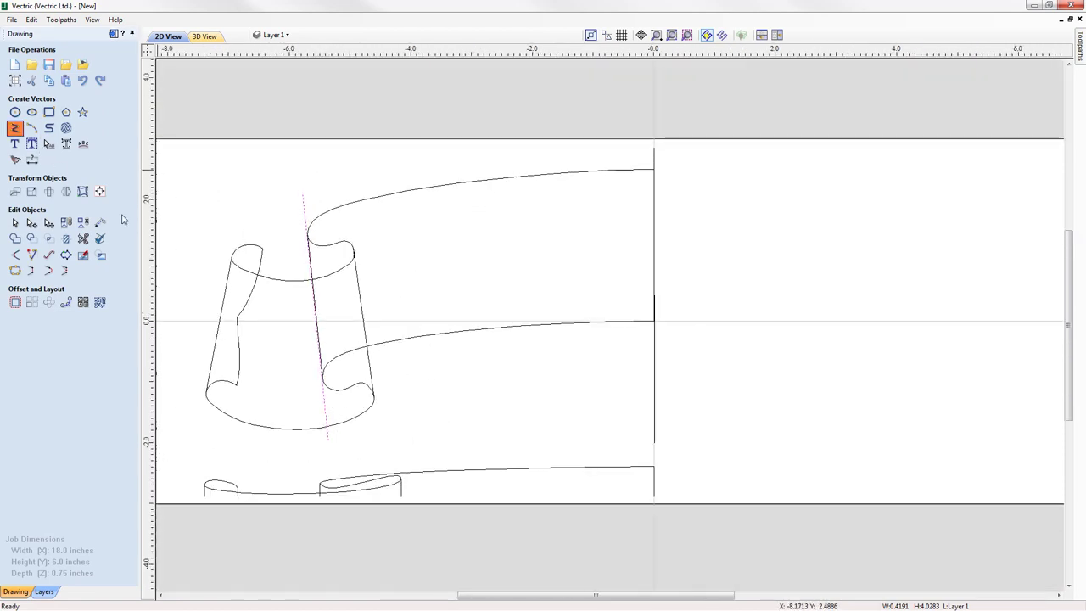
left_click(347, 194)
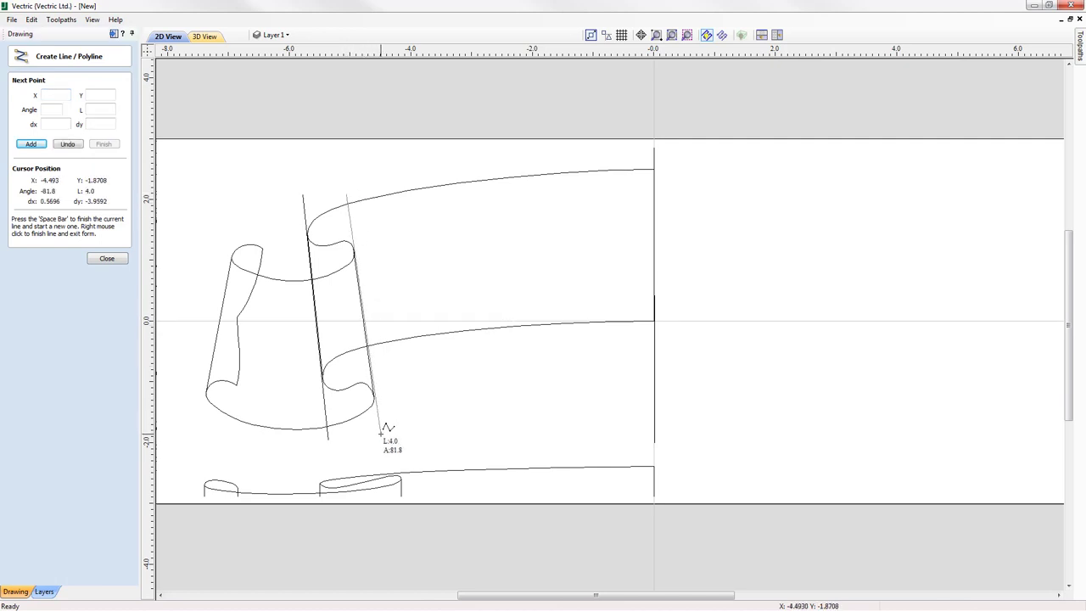
left_click(380, 434)
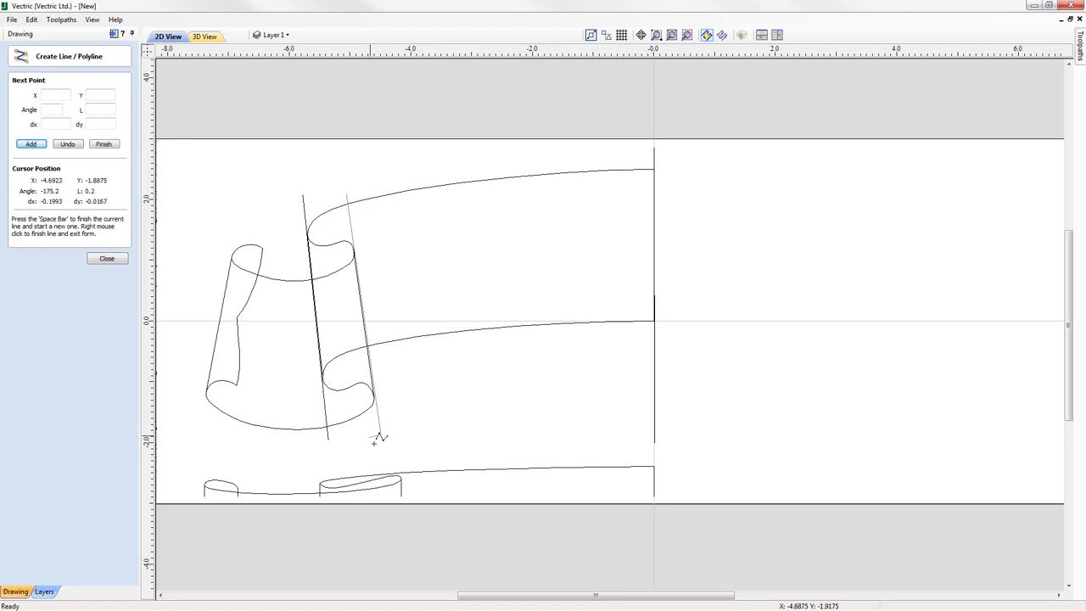
key("space")
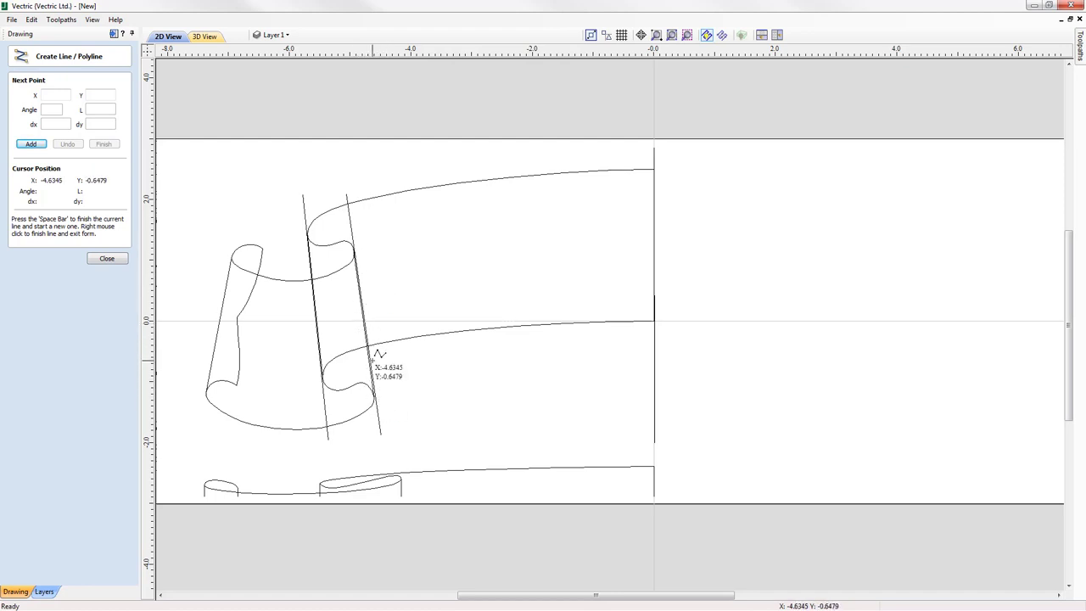
Step: Draw slanted lines along the outer edge and across the torn inner edge of the small end section, the inner one about 3.75 inches long
left_click(240, 207)
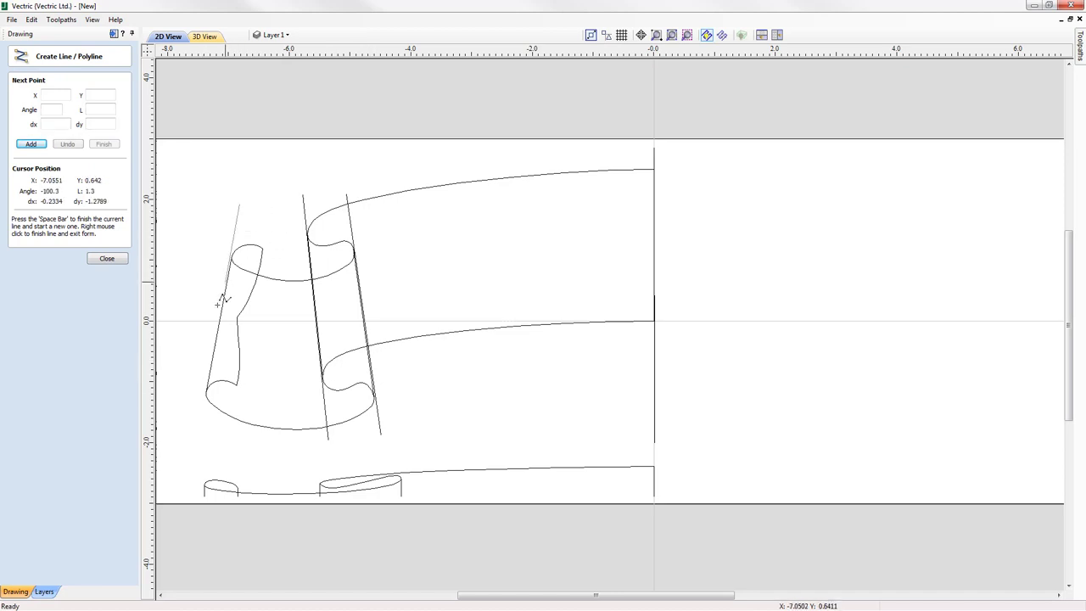
left_click(196, 442)
key("space")
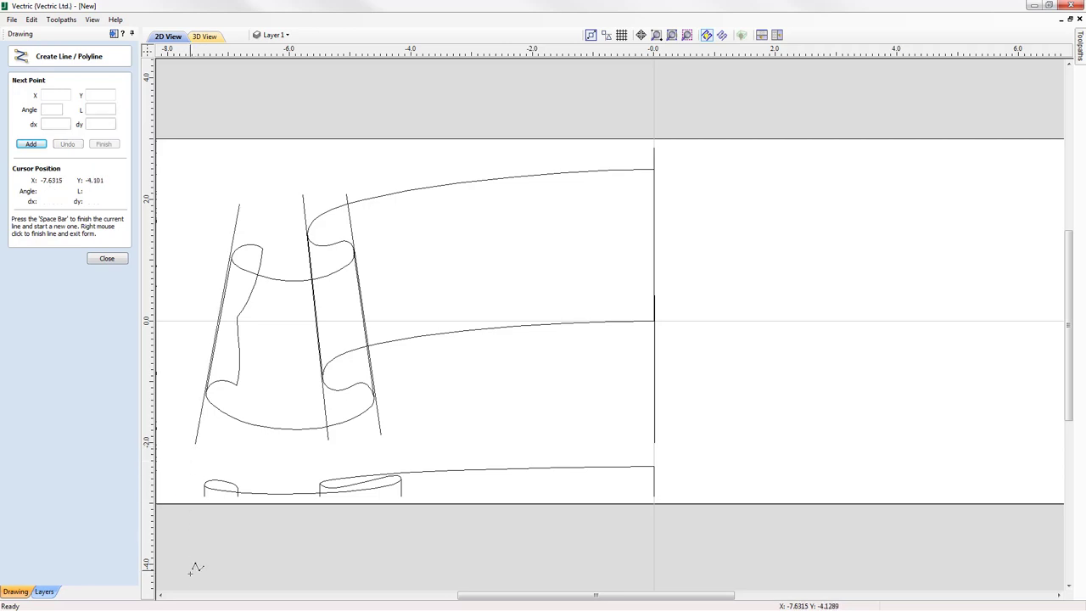
left_click(267, 206)
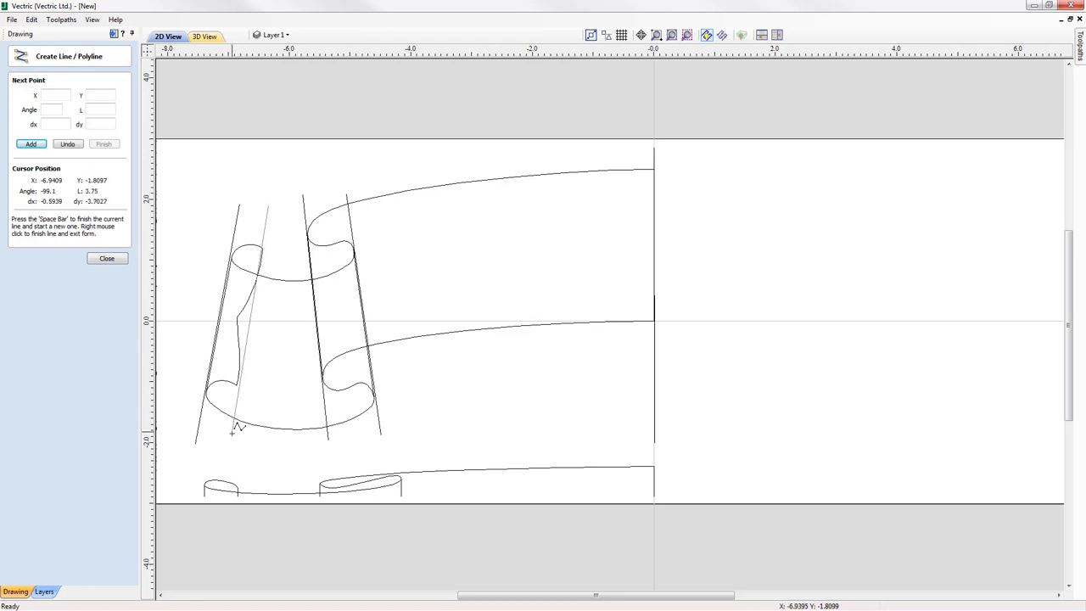
left_click(230, 432)
right_click(263, 439)
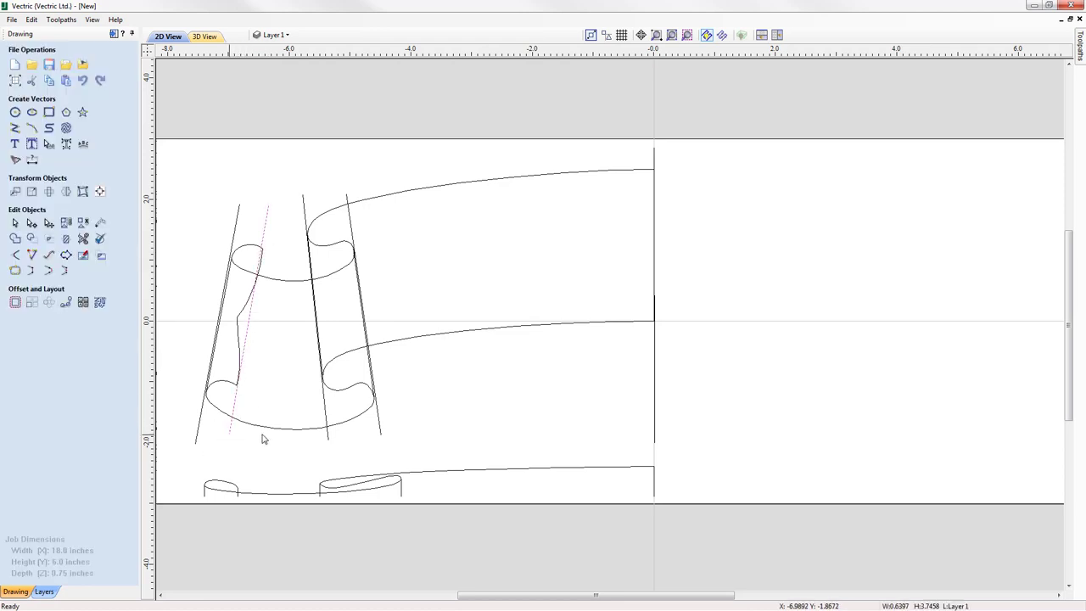
Step: Nudge the upper end node of the line by the torn edge three increments toward the centre and deselect the line
key("n")
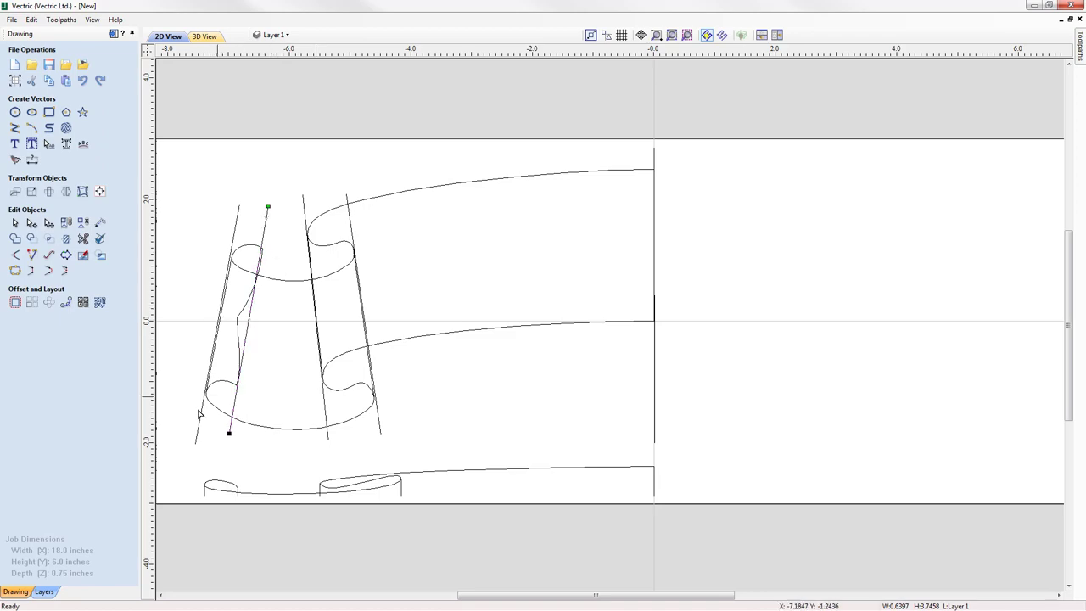
scroll(200, 414, "up", 3)
scroll(328, 298, "down", 3)
scroll(337, 174, "up", 2)
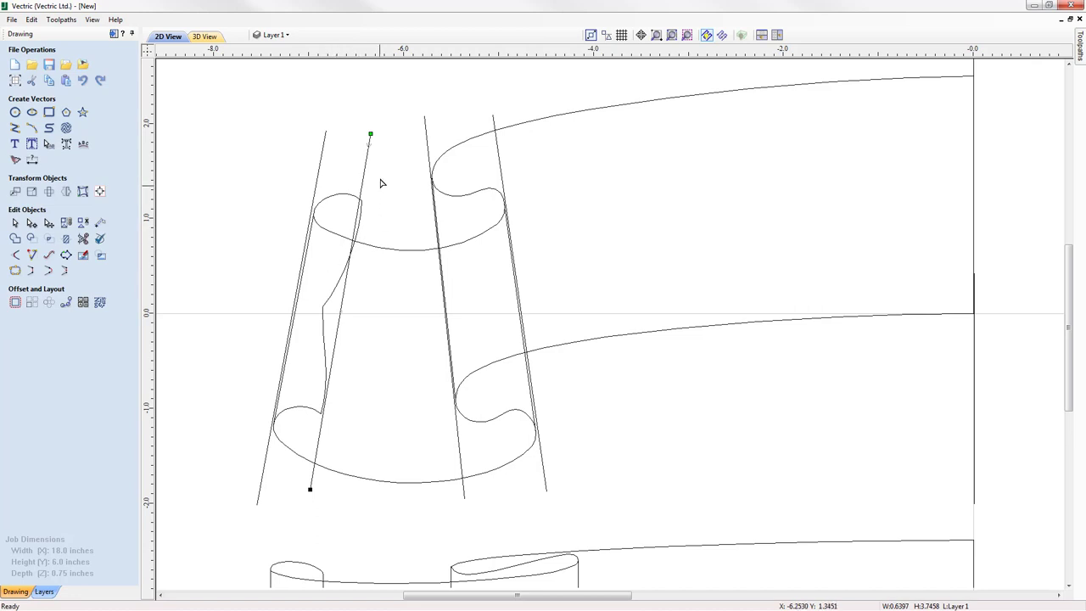
left_click(371, 135)
key("Right")
key("Right")
key("Right")
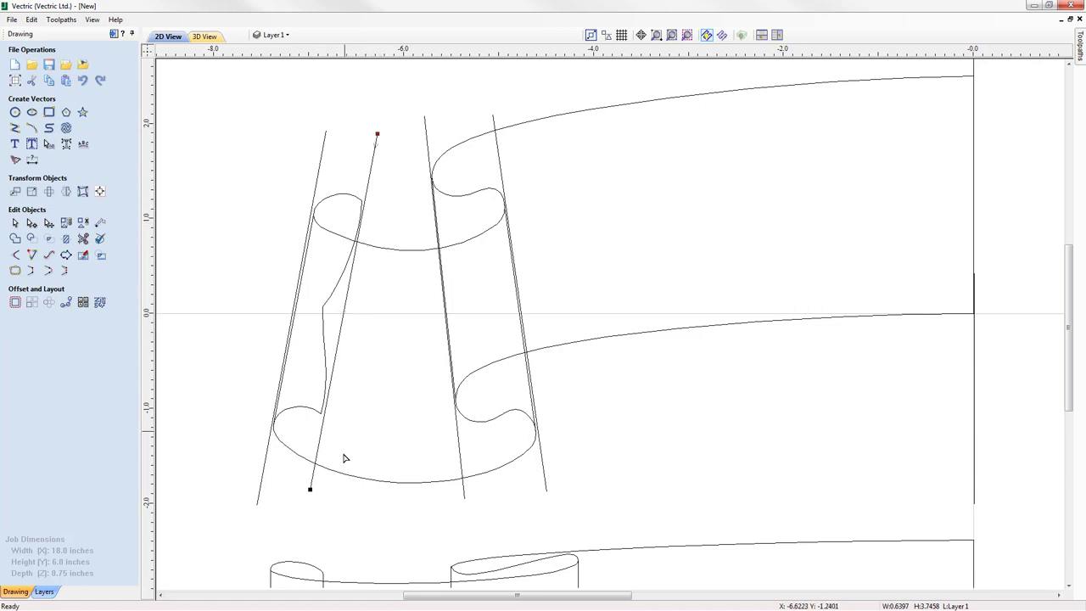
key("F6")
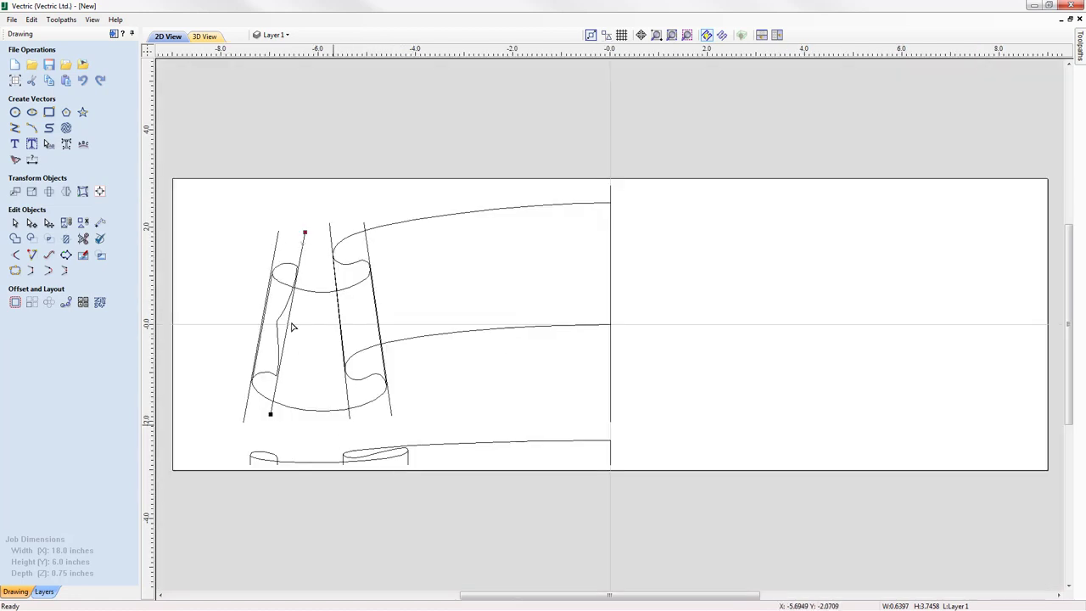
left_click(291, 192)
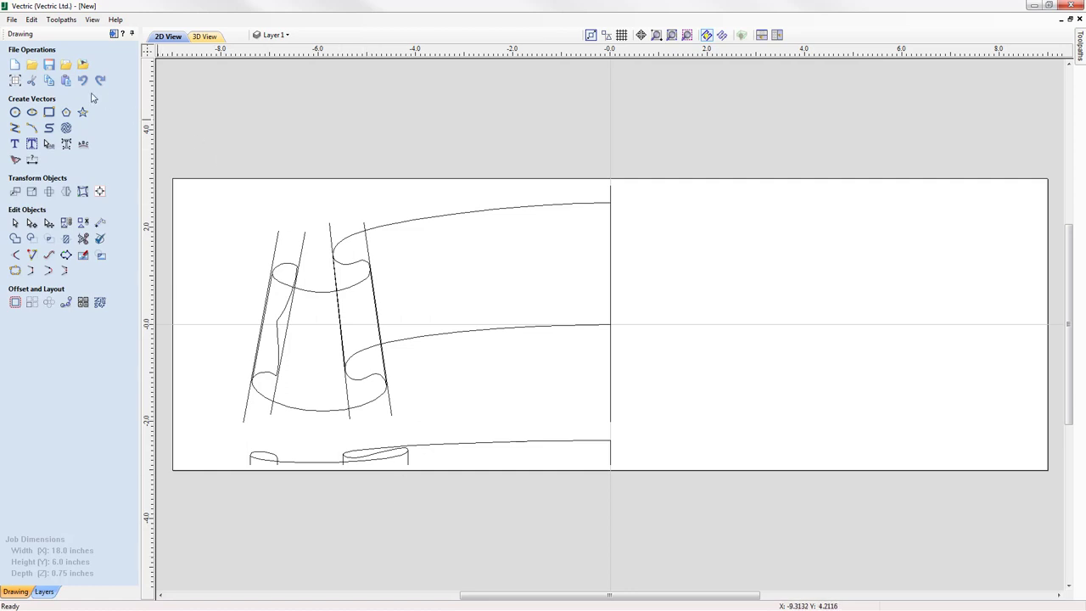
Step: Save the drawing as Banners_and_Ribbons_Vector_Drawing in the Banners_and_Ribbons_FILES folder
left_click(12, 19)
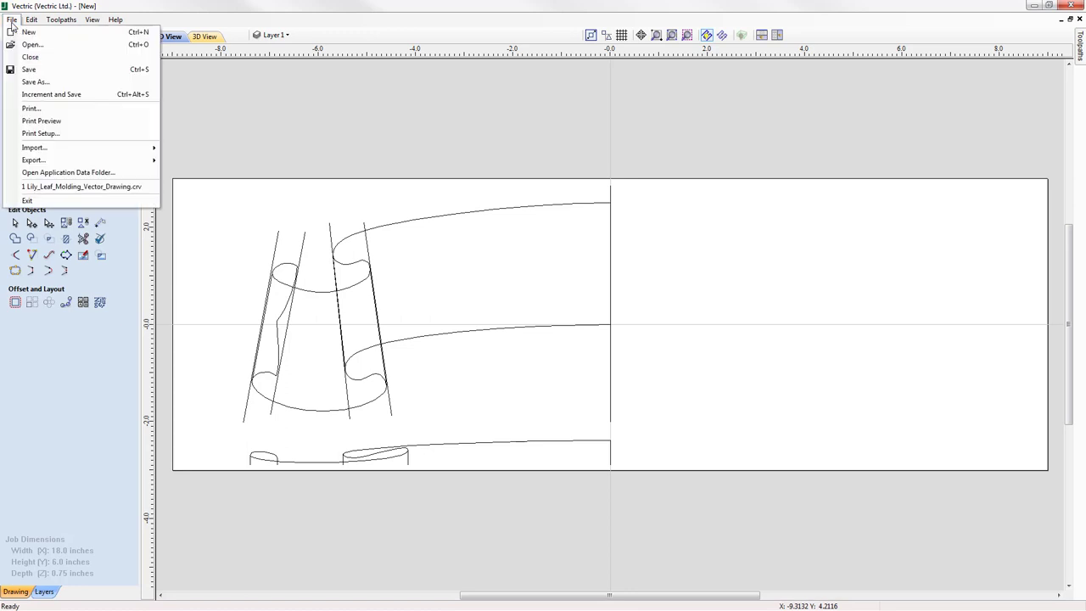
left_click(64, 85)
double_click(190, 252)
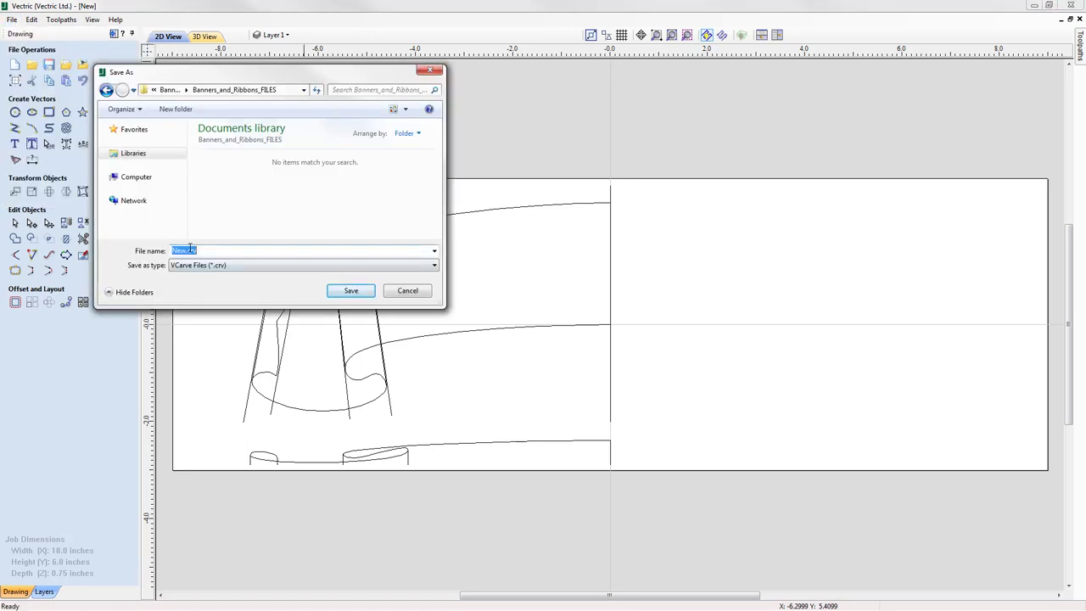
right_click(189, 251)
left_click(217, 296)
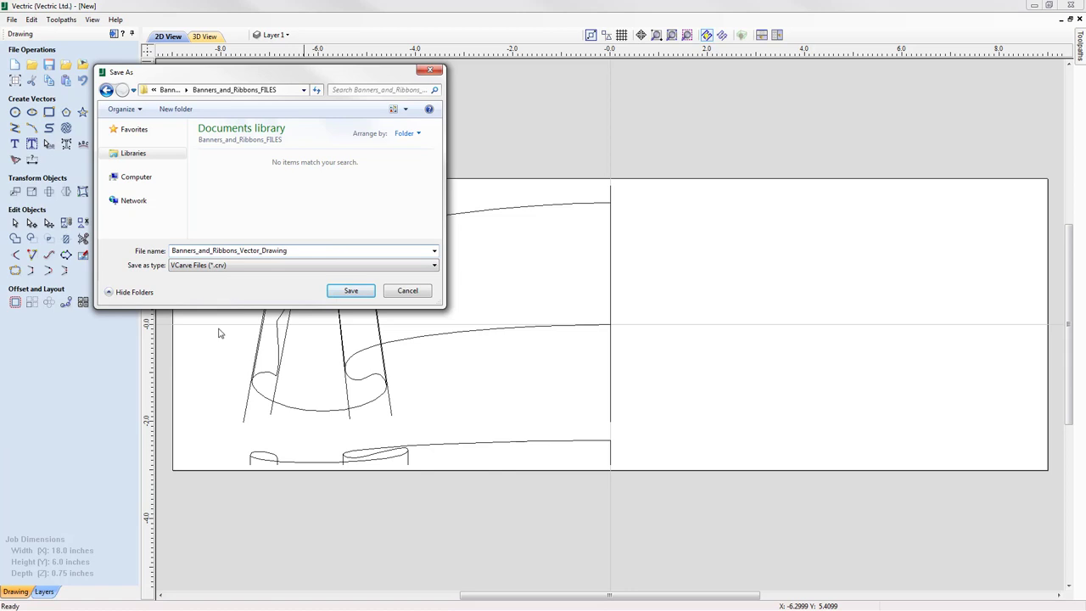
left_click(353, 291)
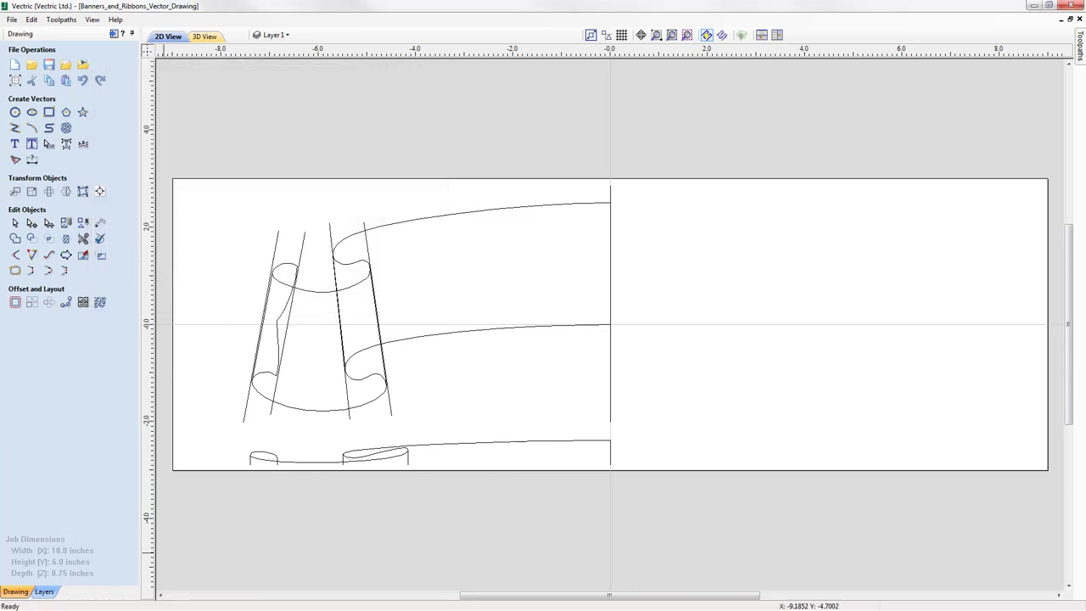